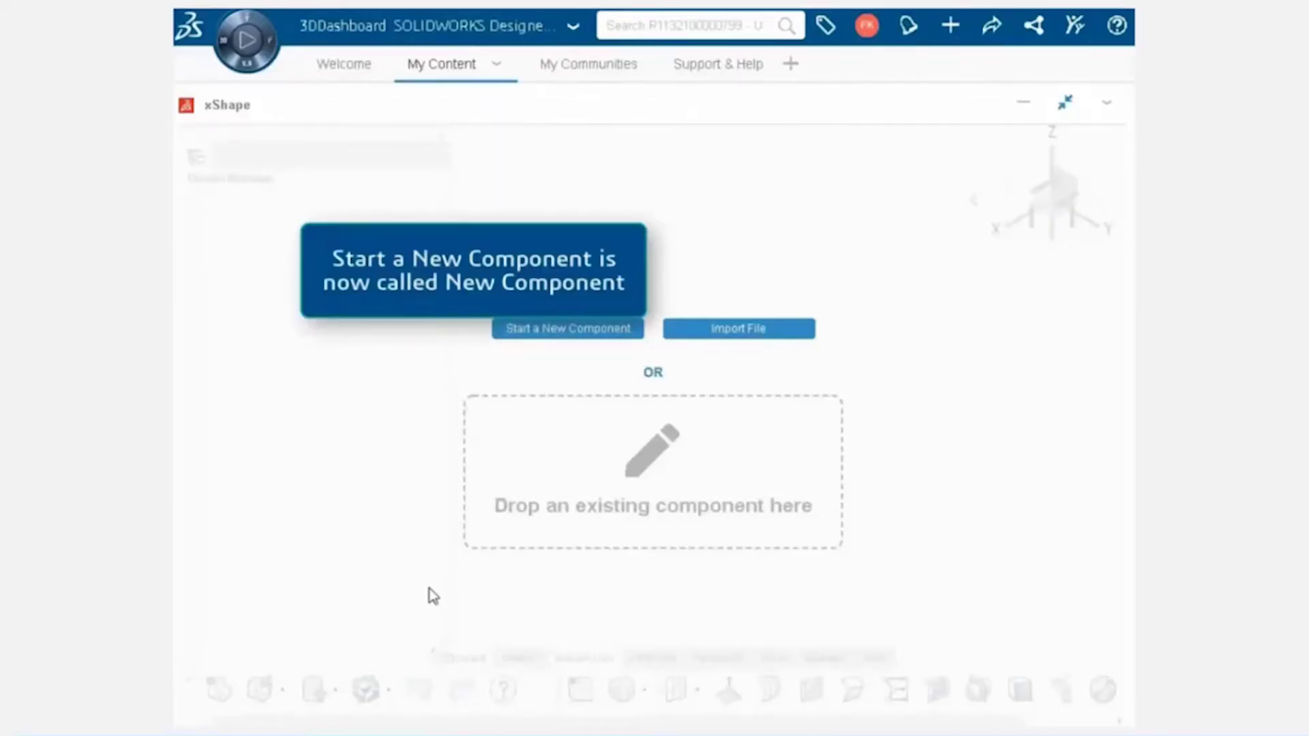
Step: Create a new component in Common Space and place a FreeForm box at the origin, scale 100 with 3 divisions per direction
click(597, 332)
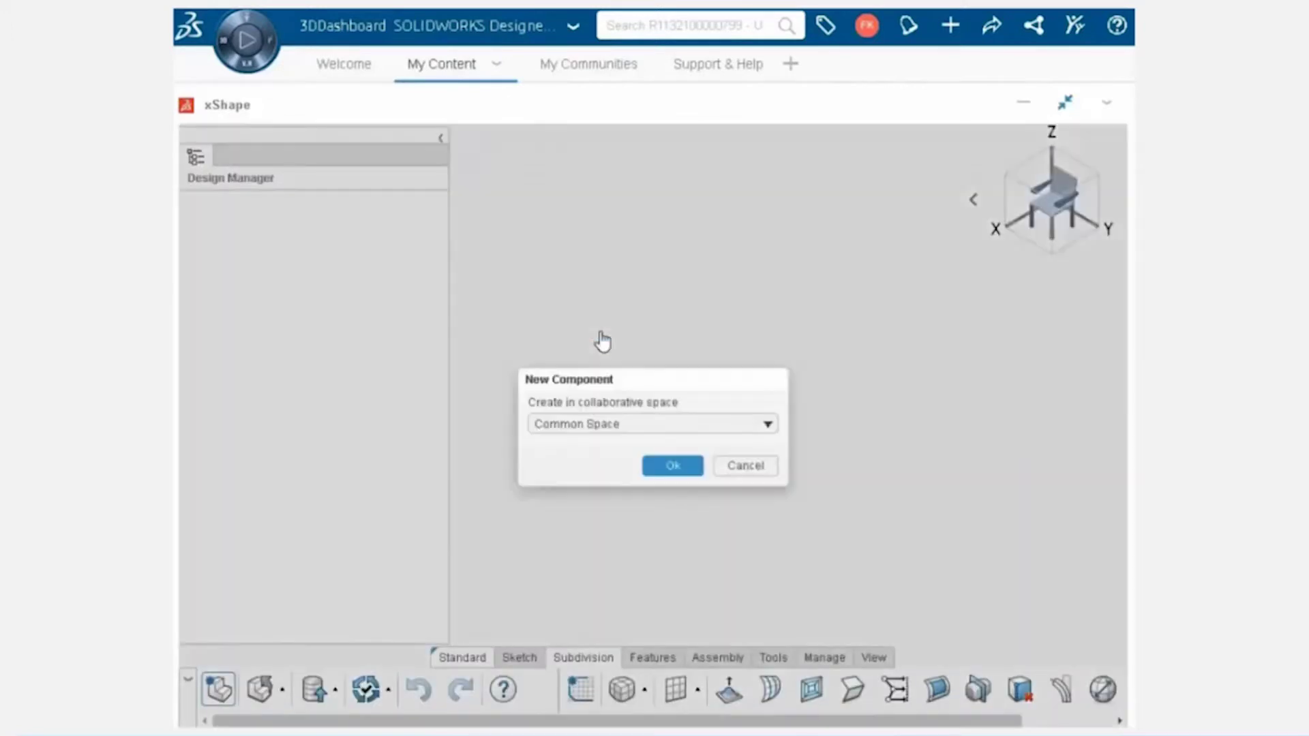
click(664, 471)
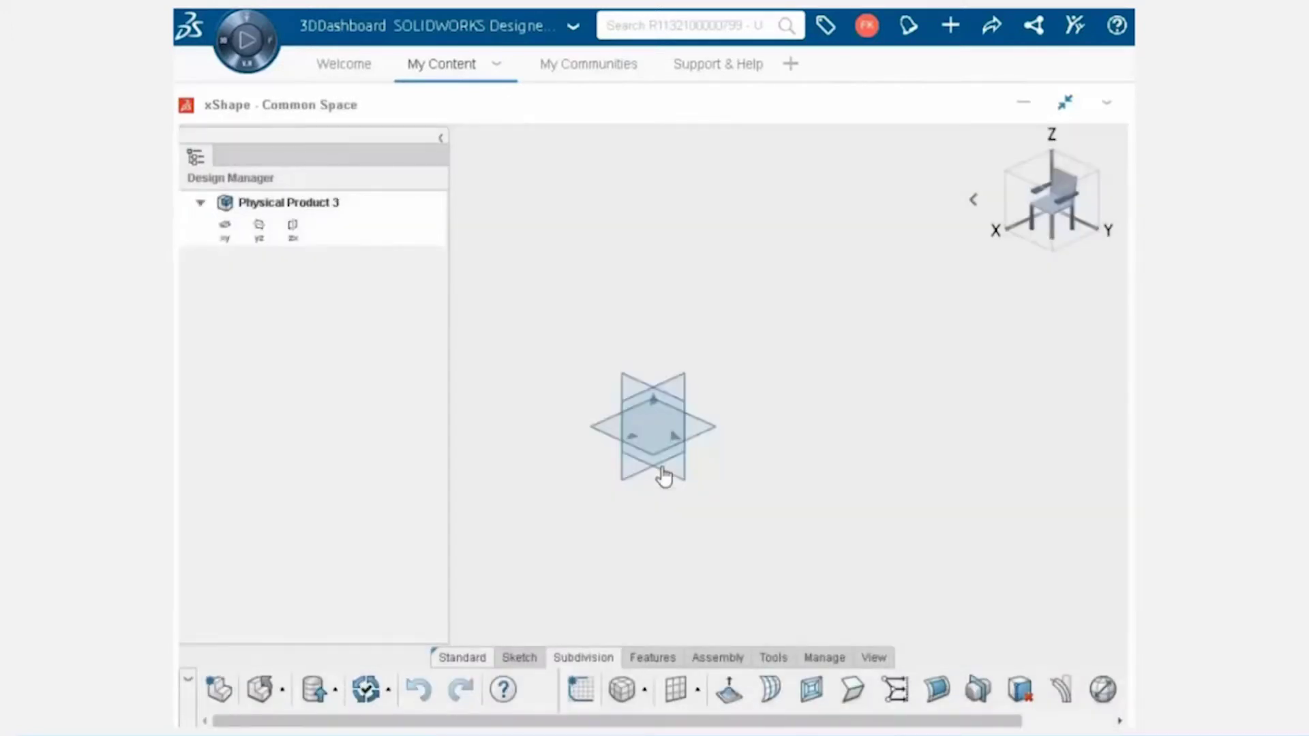
click(623, 690)
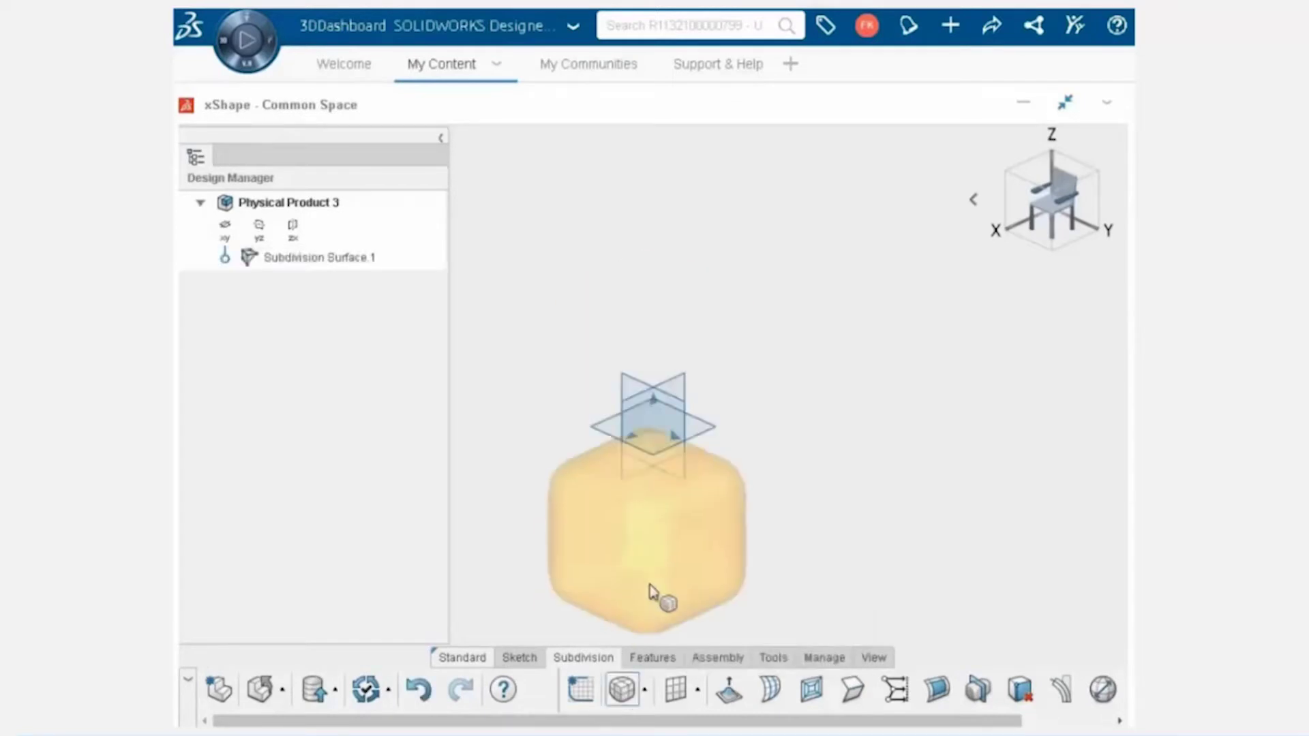
click(653, 439)
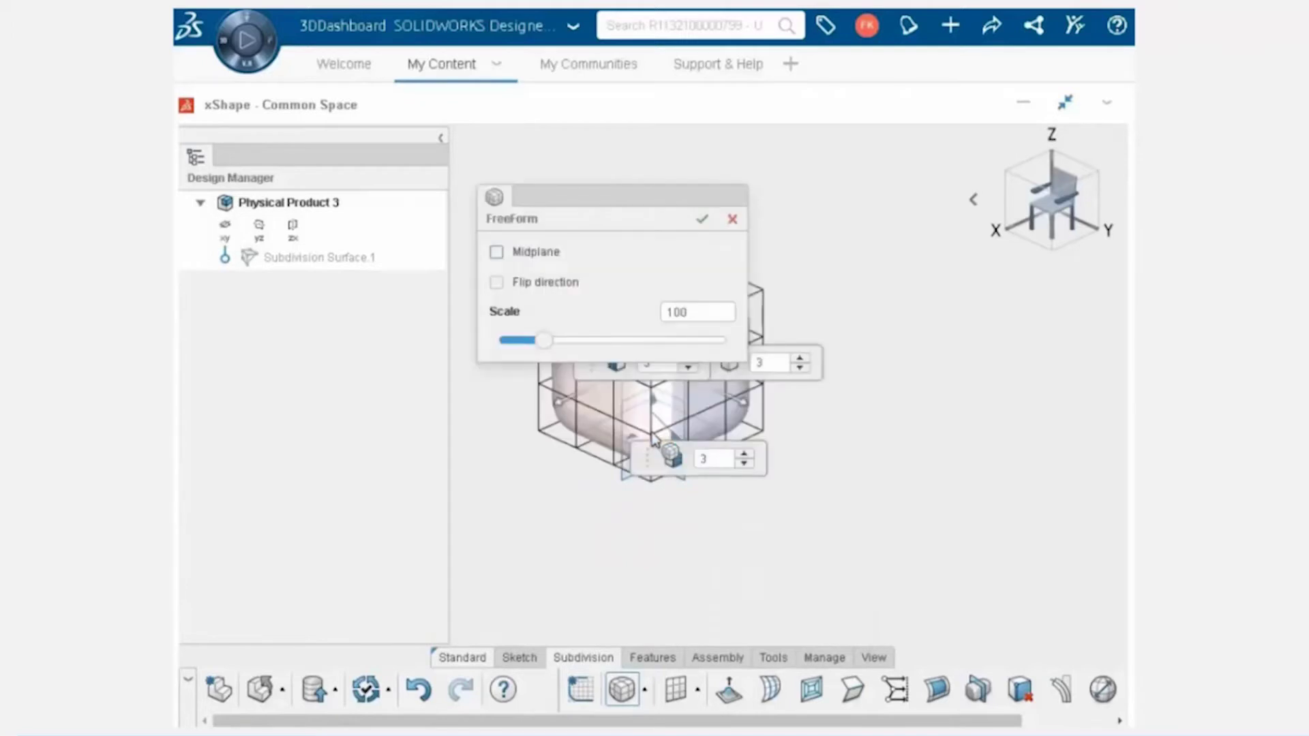
drag(636, 205, 626, 160)
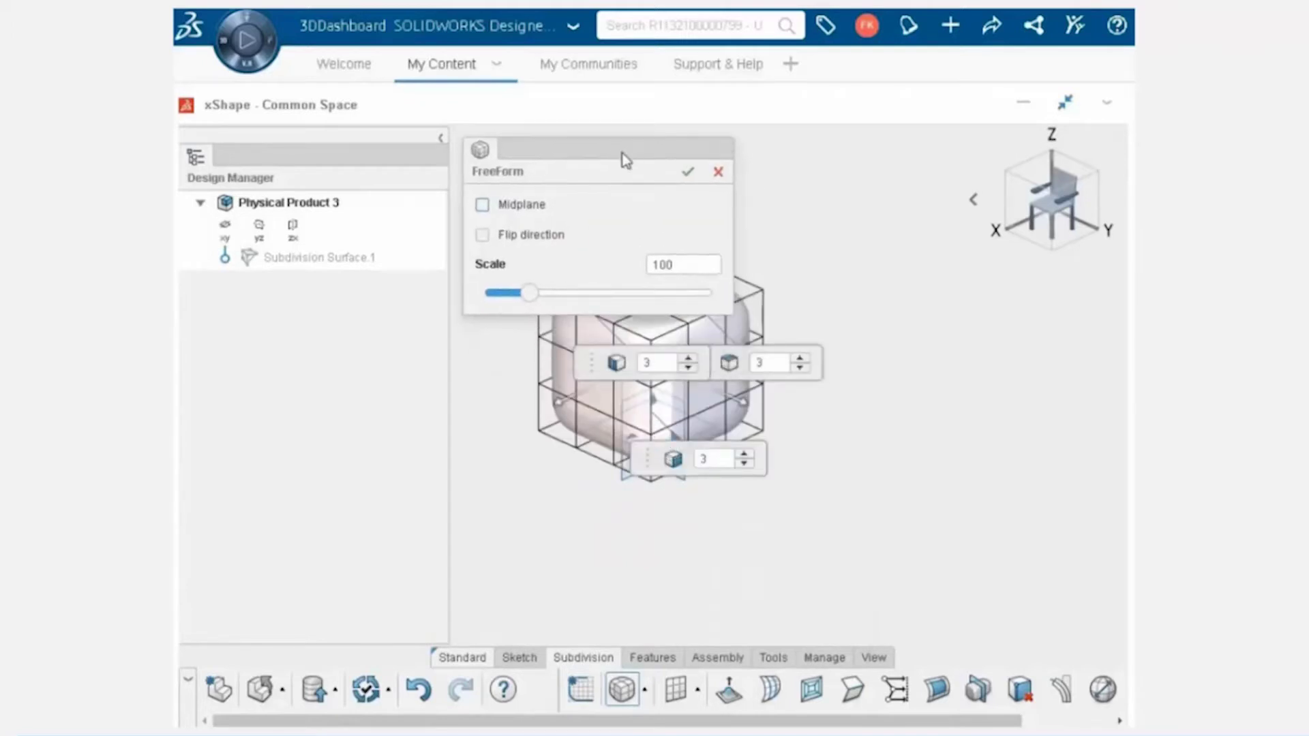
click(687, 175)
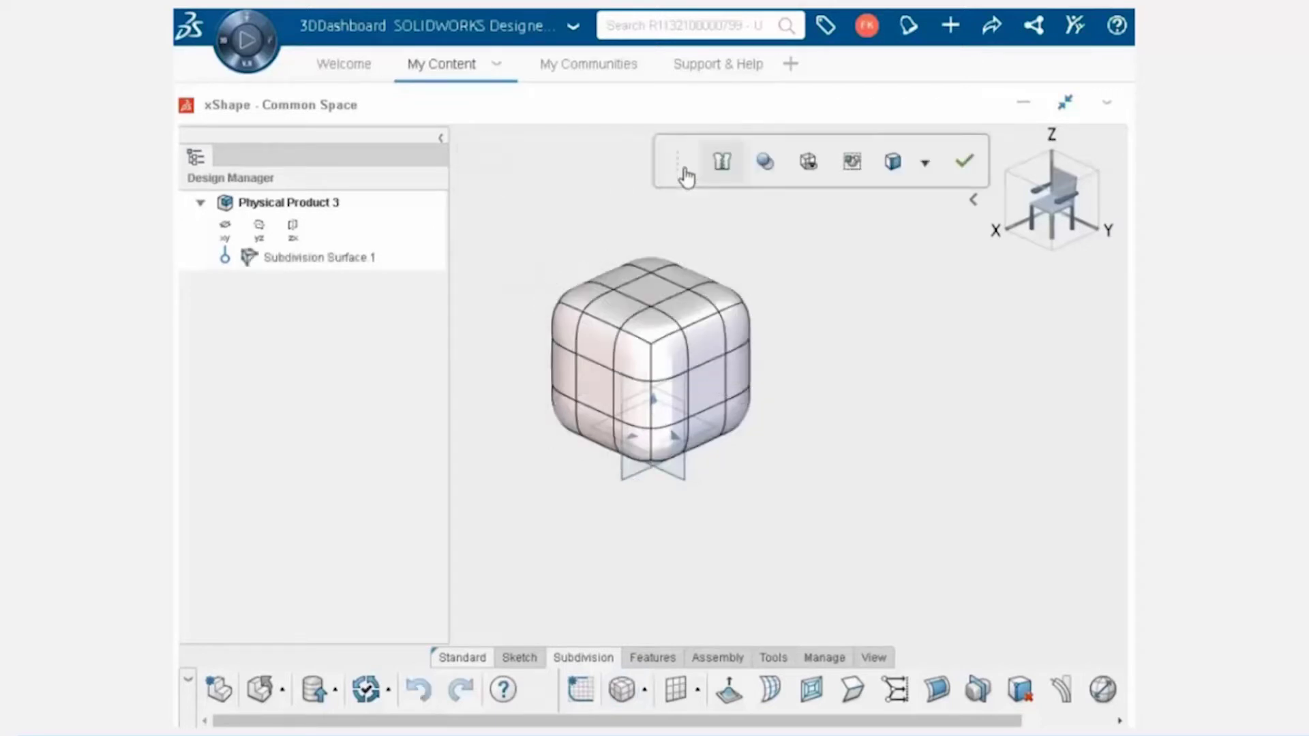
click(686, 213)
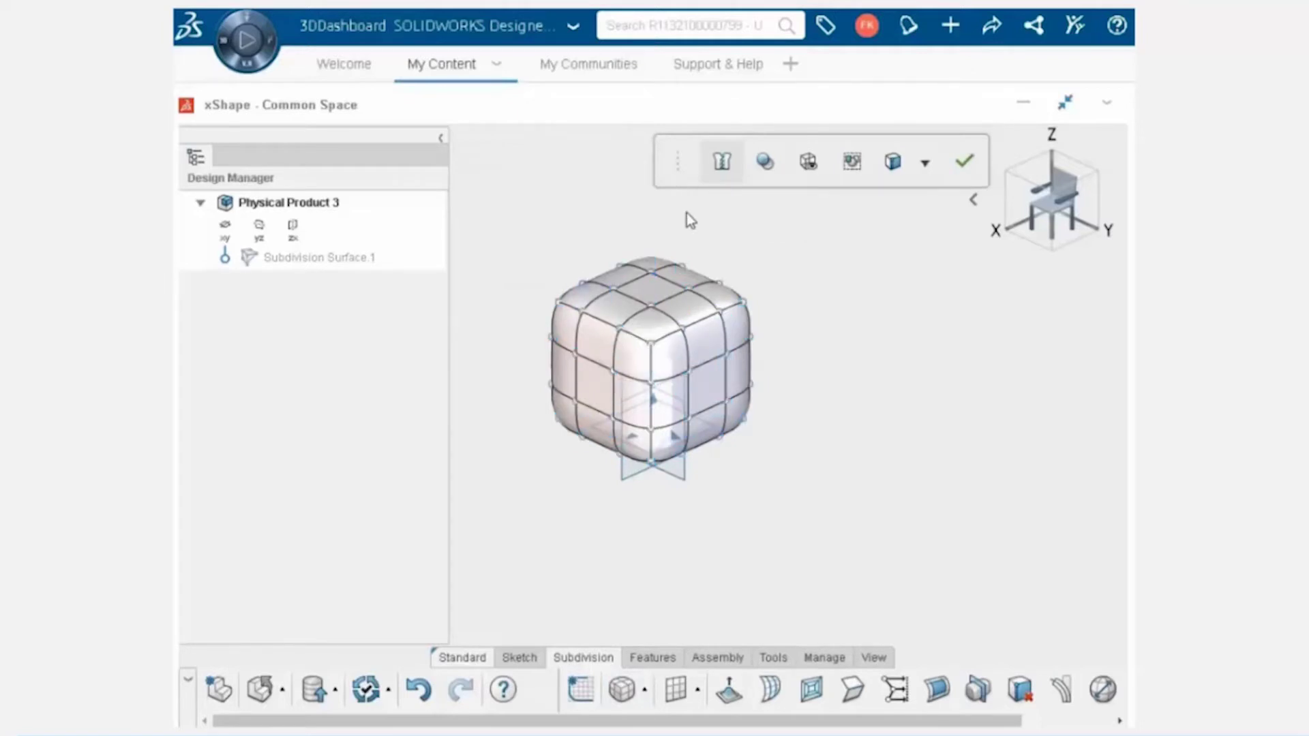
Step: Show the mesh cage and pull the middle column of three faces on the box's Y-facing side outward along Y
click(804, 167)
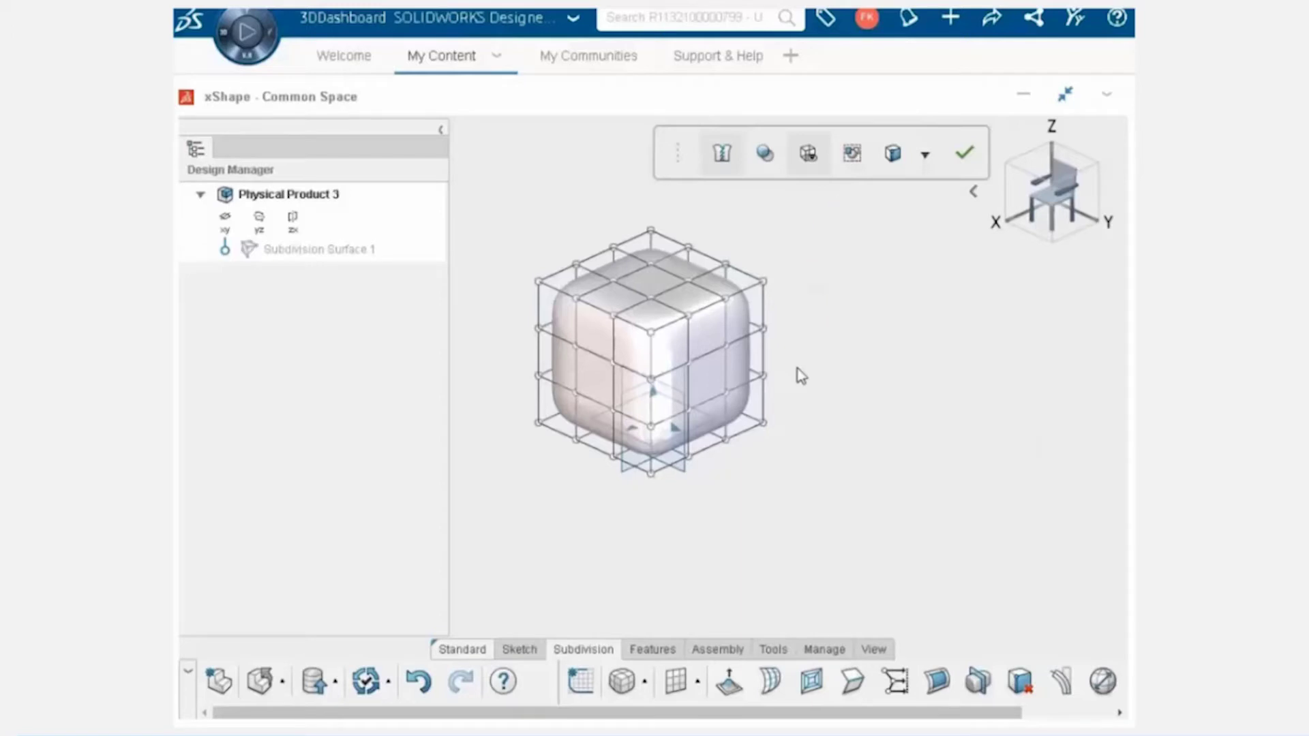
click(705, 421)
ctrl+click(719, 371)
ctrl+click(715, 327)
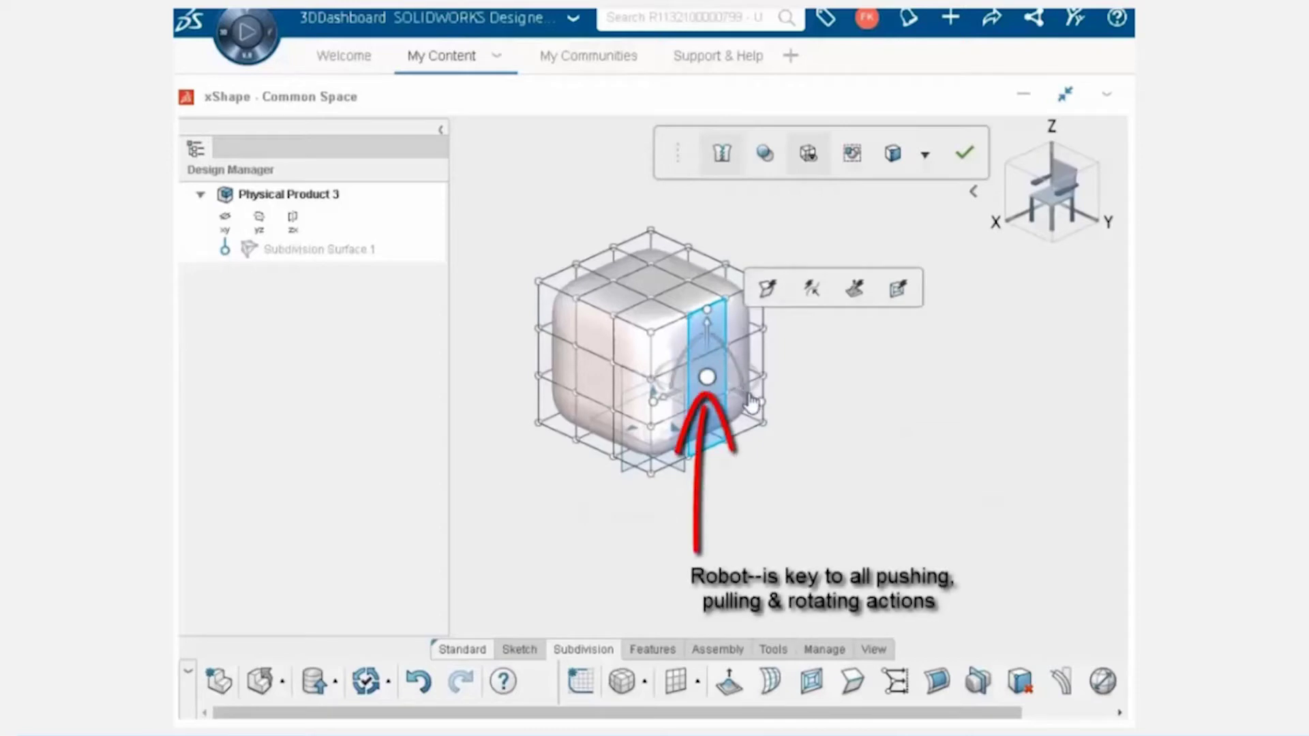
drag(750, 404, 836, 458)
click(835, 458)
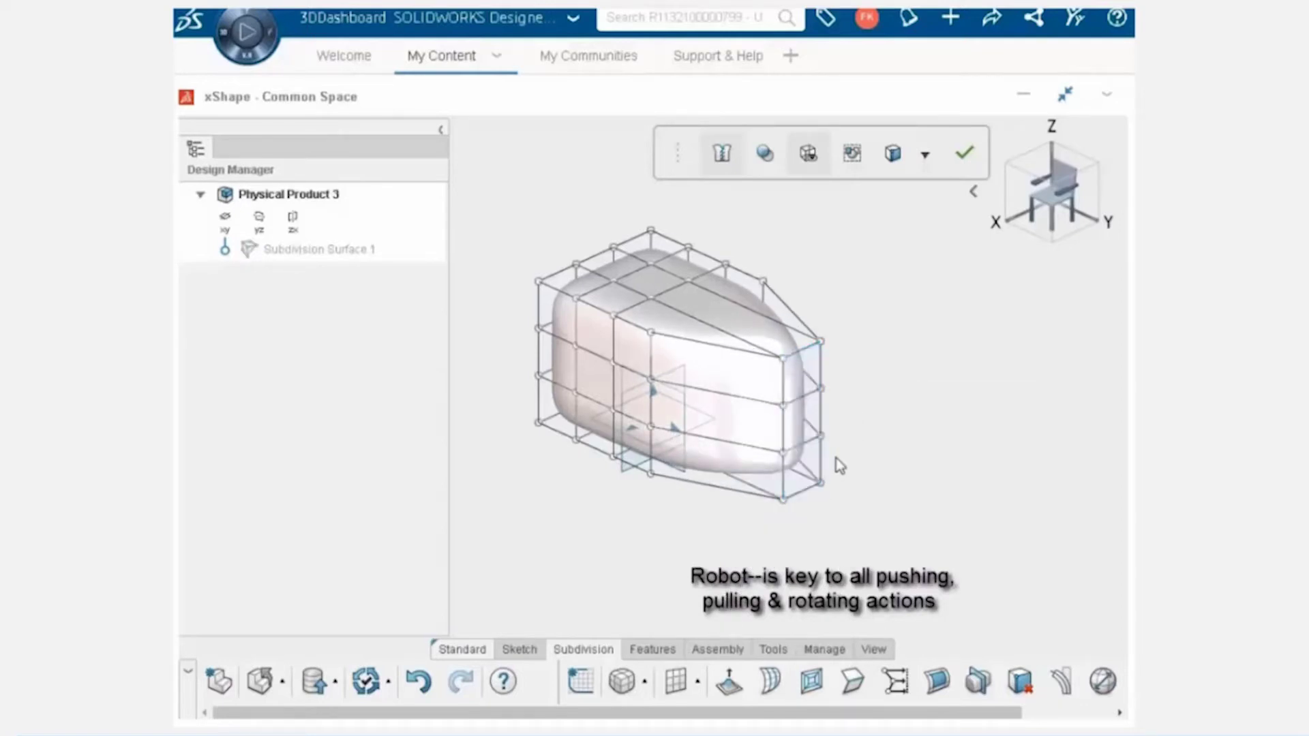
Step: Raise the middle row of three top faces along Z, and turn off the mesh cage
click(630, 273)
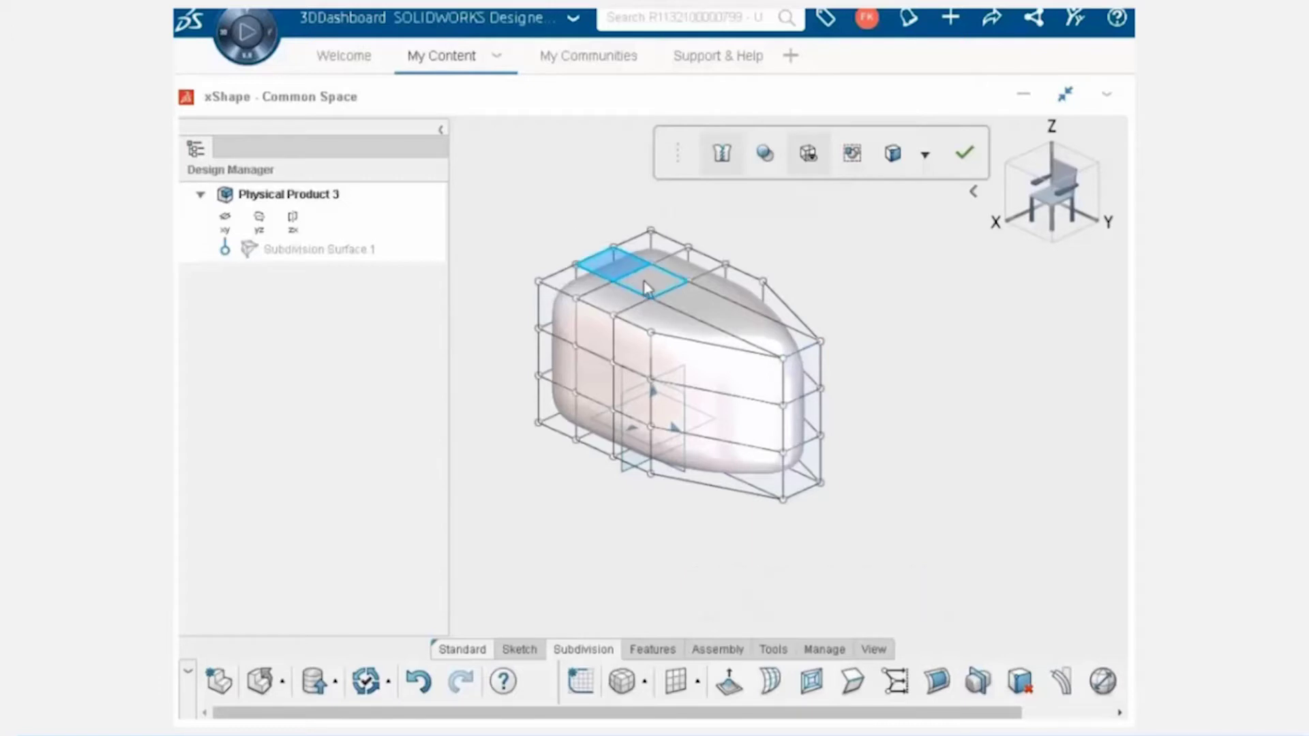
click(699, 320)
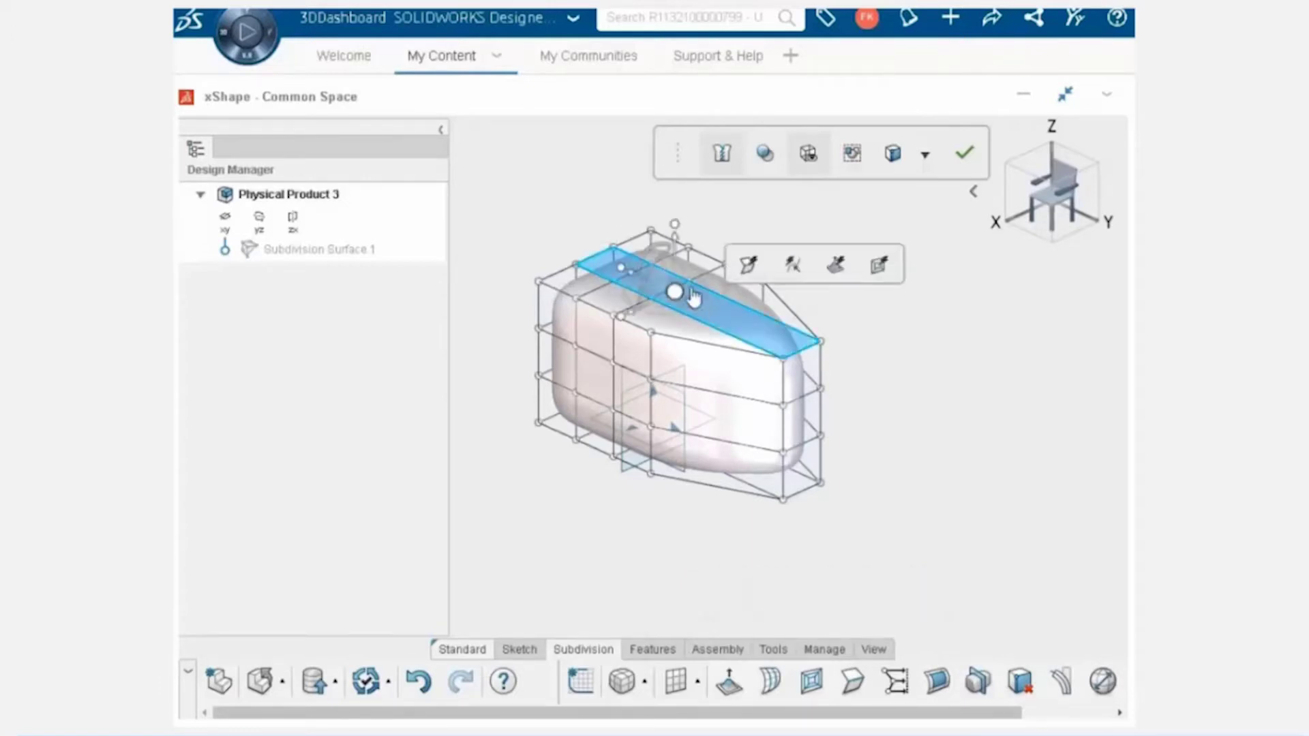
drag(679, 247, 697, 184)
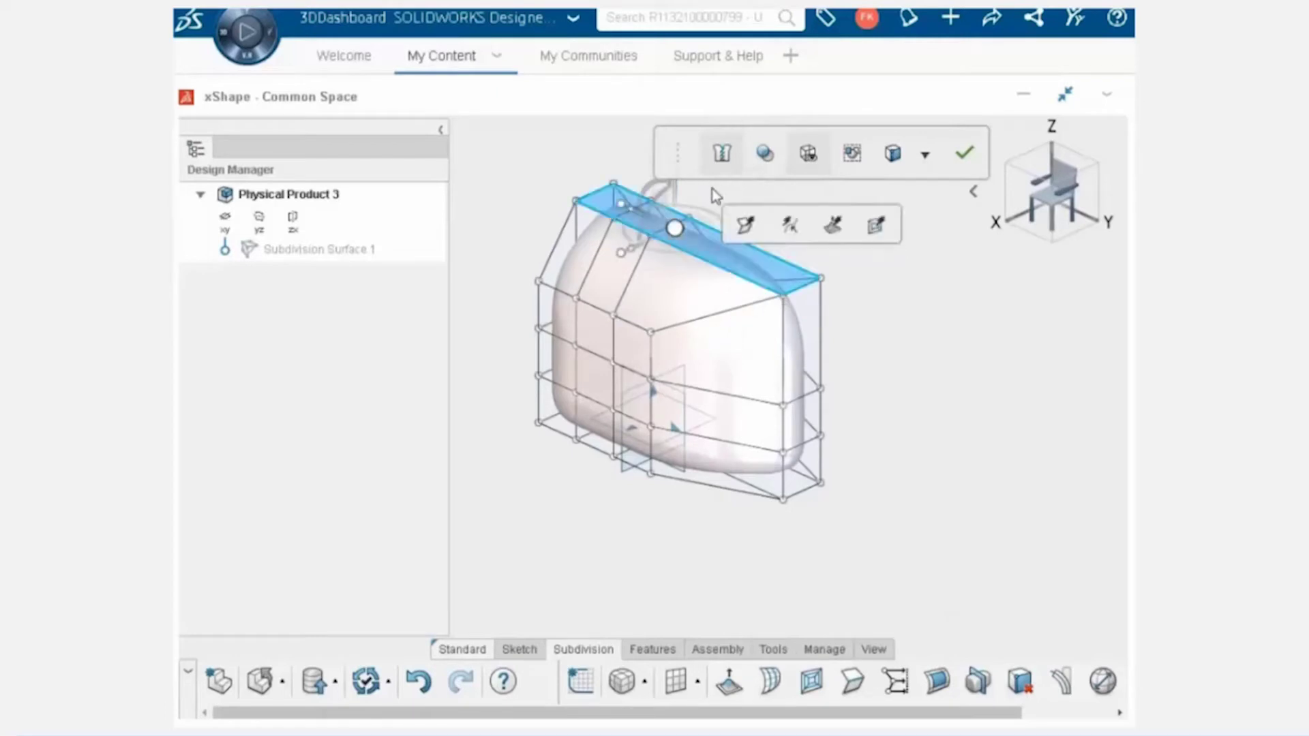
click(750, 200)
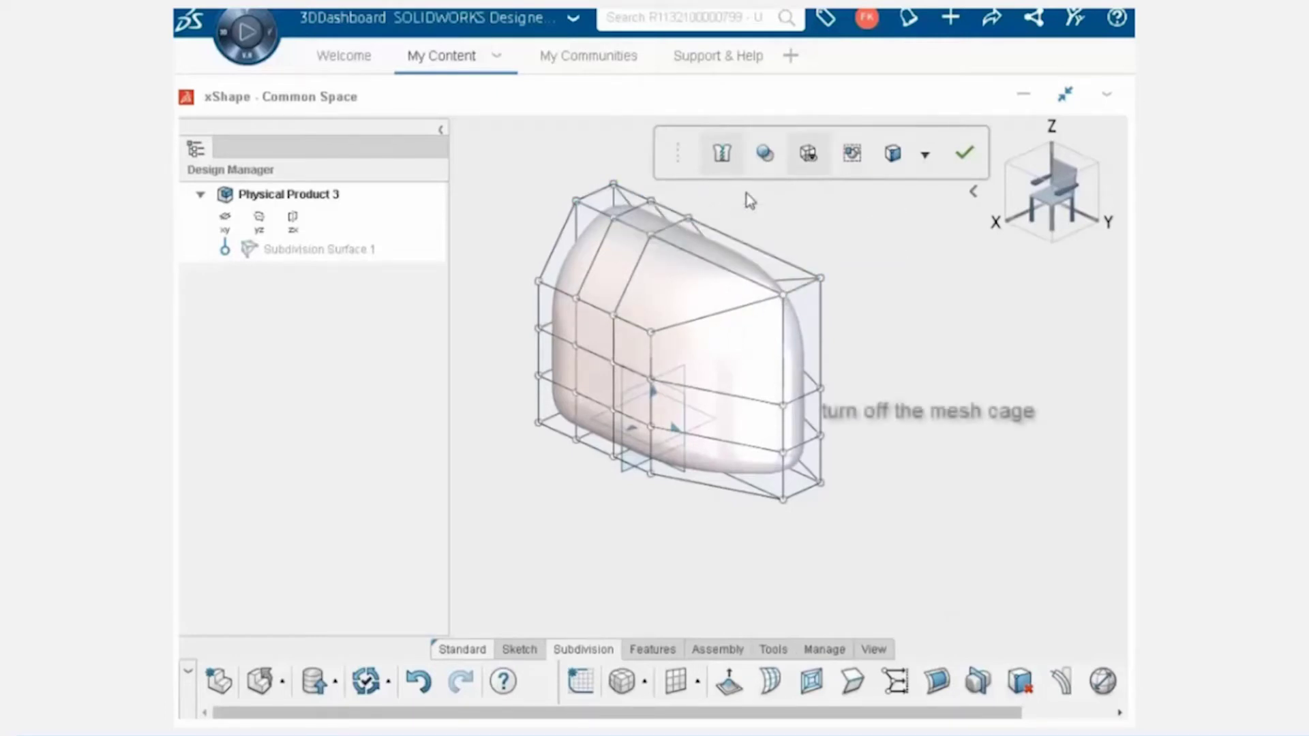
click(808, 155)
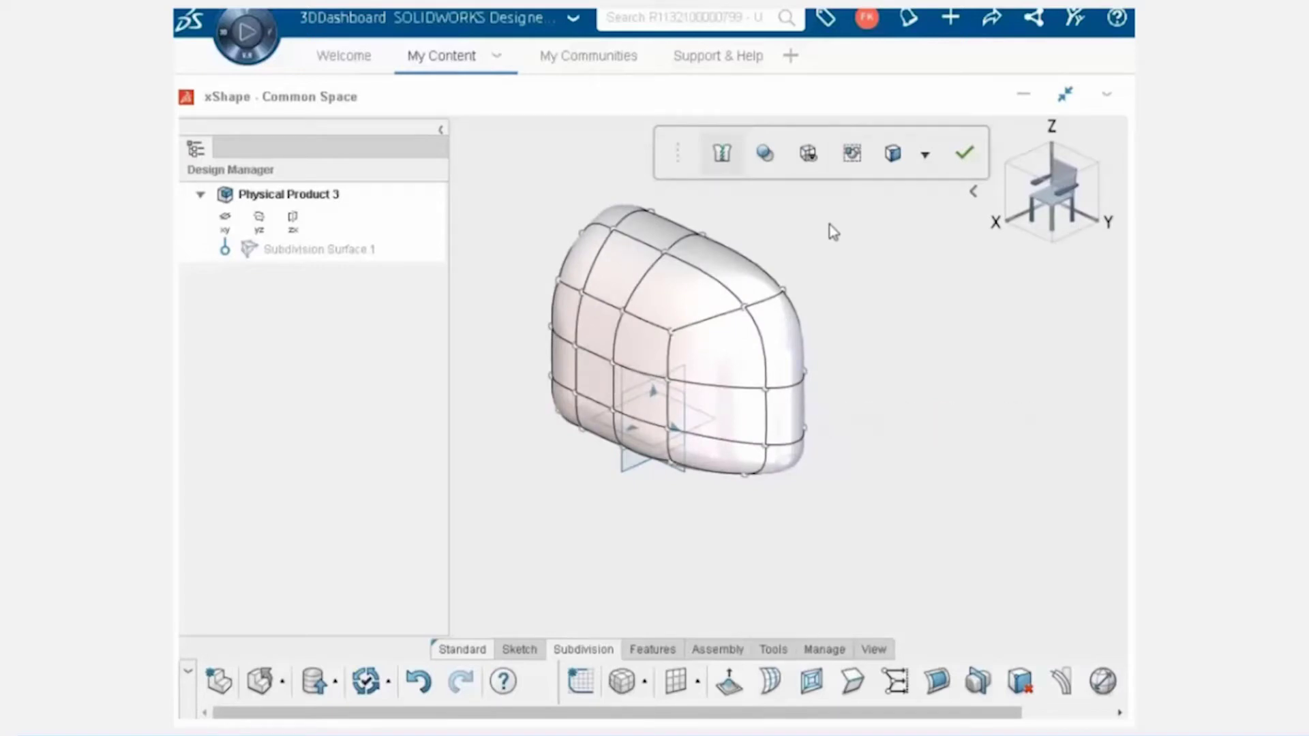
Step: In the YZ side profile, pull the upper corner mesh point at the Y end inward and down to slope the nose
key(space)
click(585, 402)
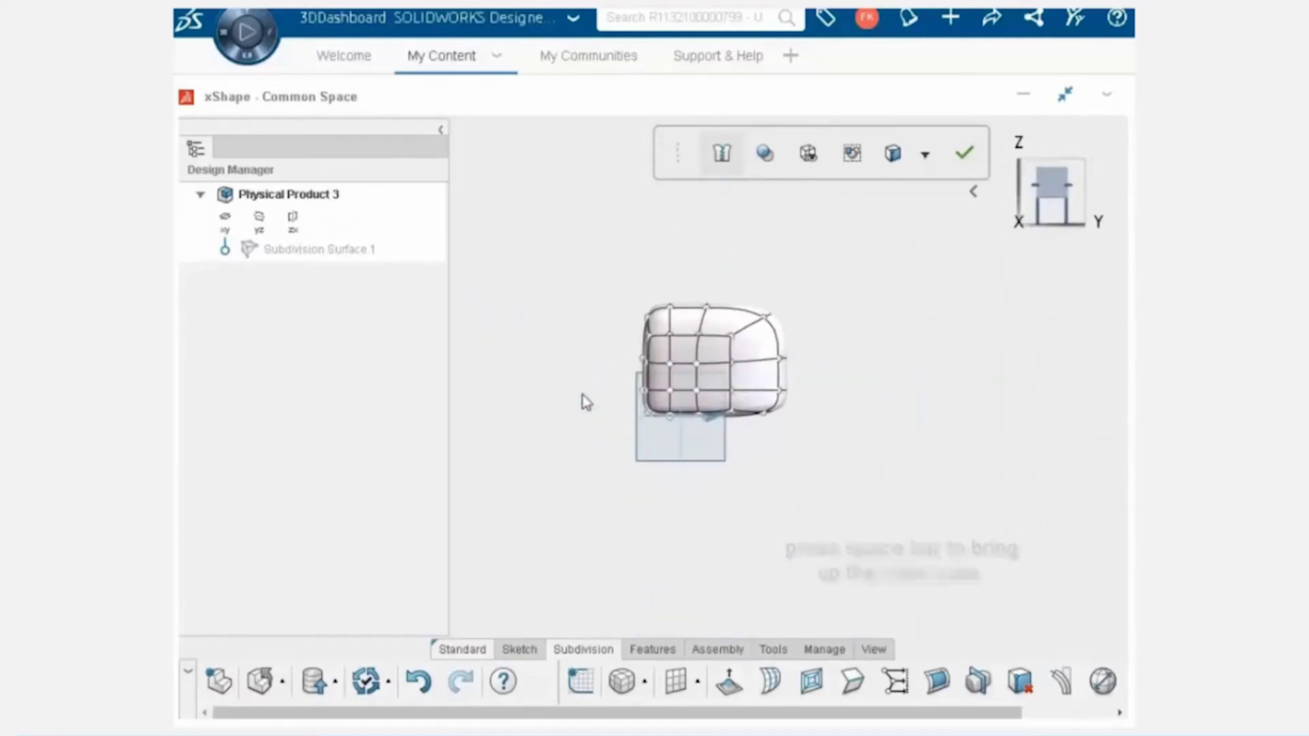
key(f)
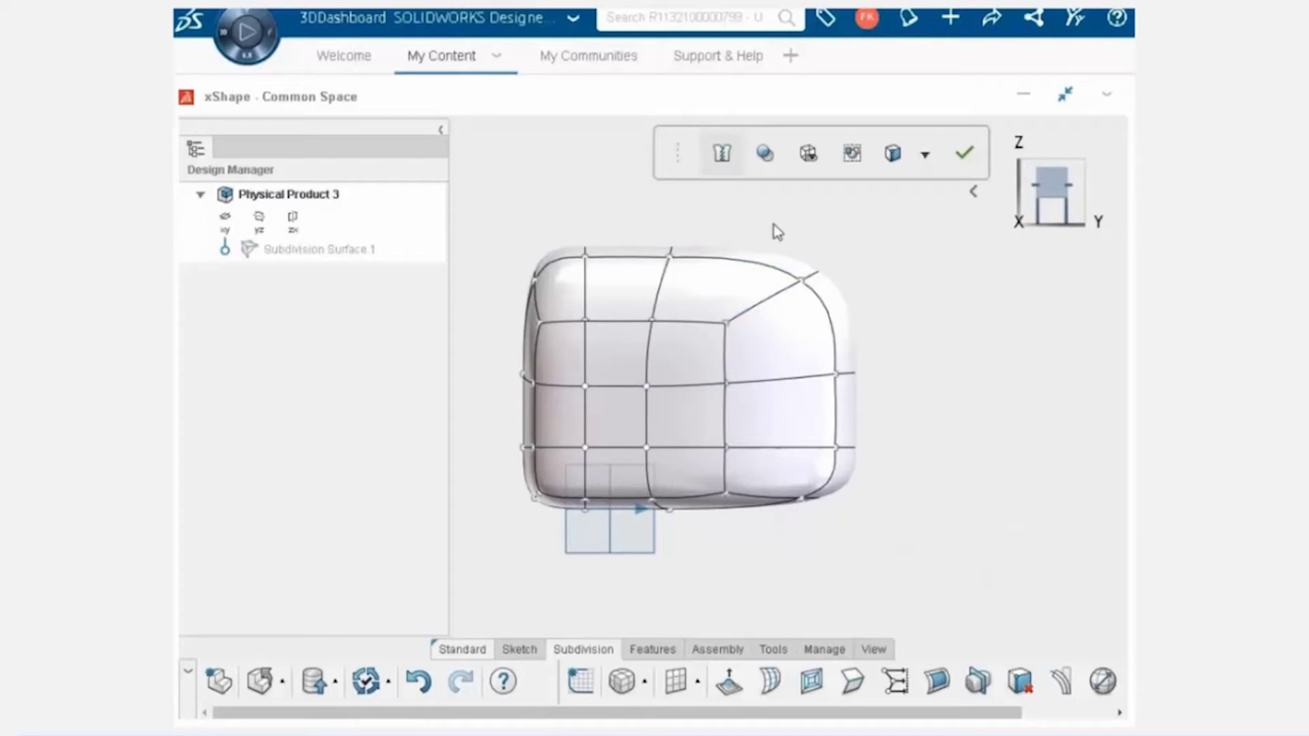
click(802, 280)
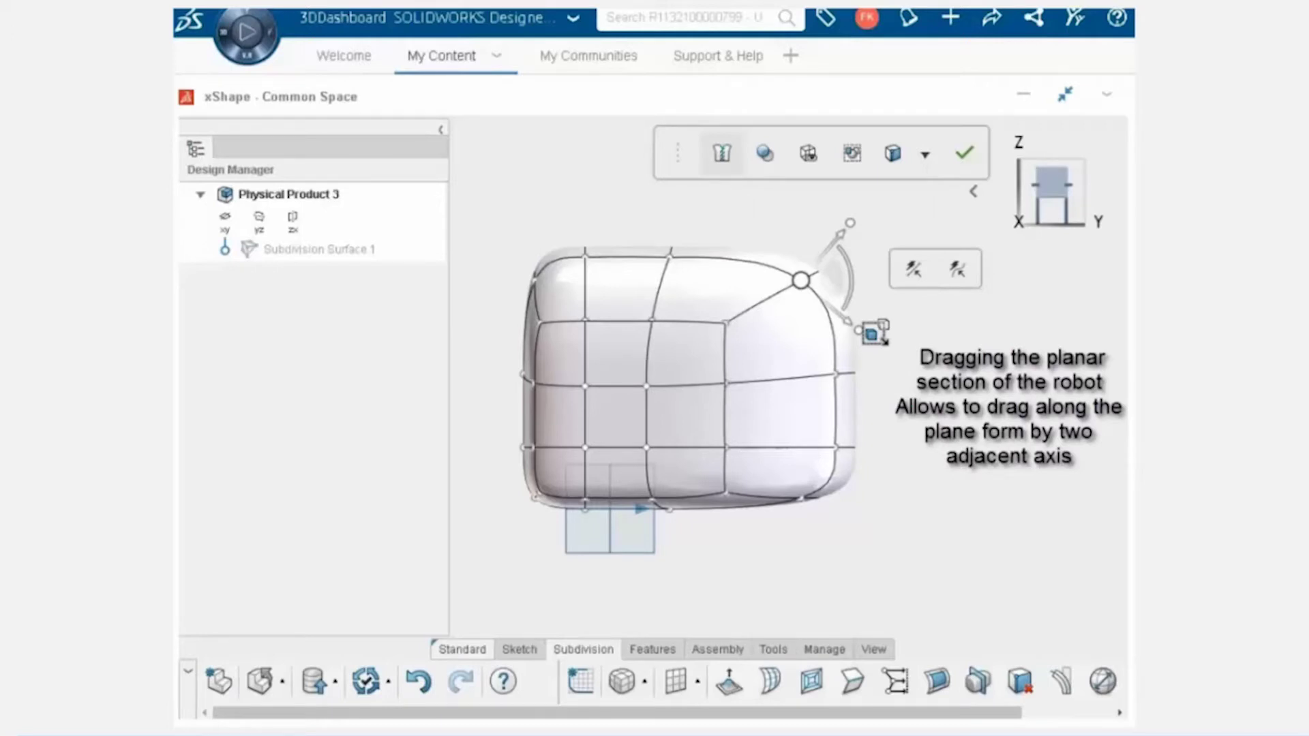
drag(803, 280, 745, 310)
key(ctrl+z)
Step: Stretch the blunt end of the body opposite the nose outward by moving its columns of mesh points
drag(519, 251, 587, 508)
drag(495, 408, 436, 310)
click(632, 243)
Step: Enable symmetry for the subdivision body about the yz plane
scroll(1063, 682, down, 3)
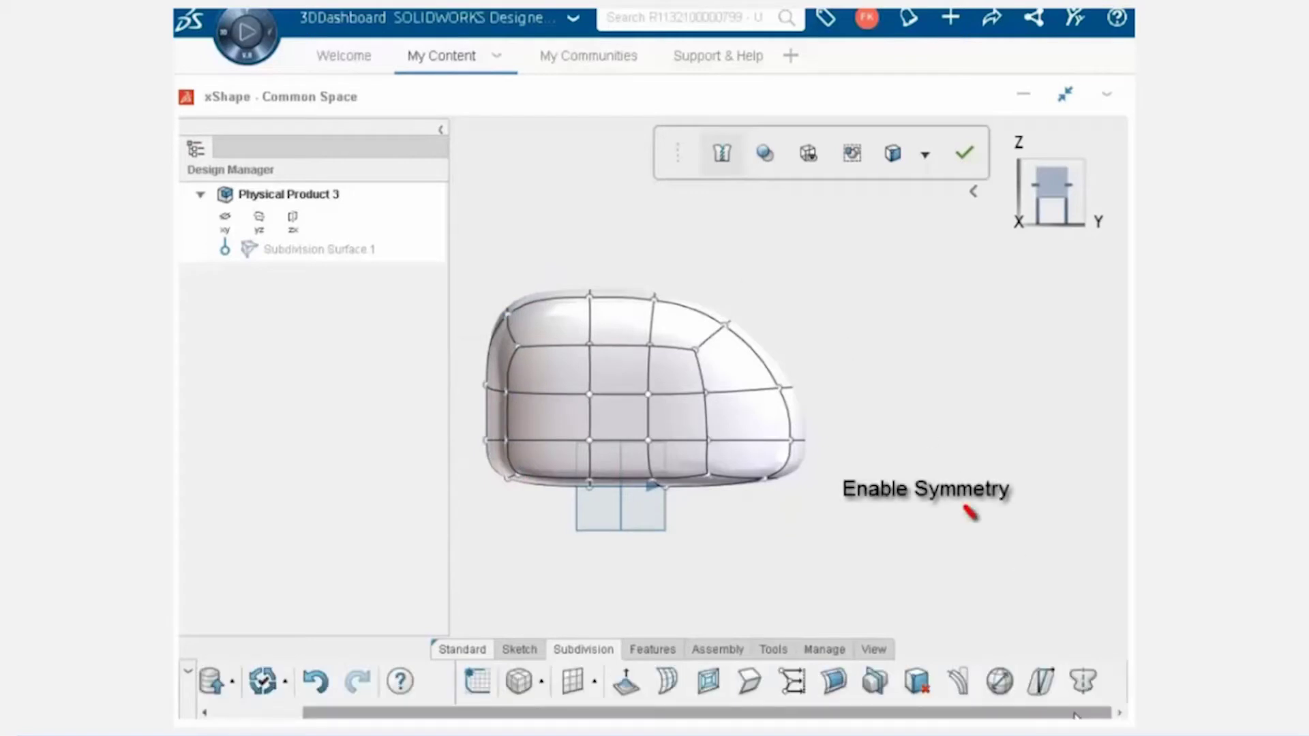
click(1084, 688)
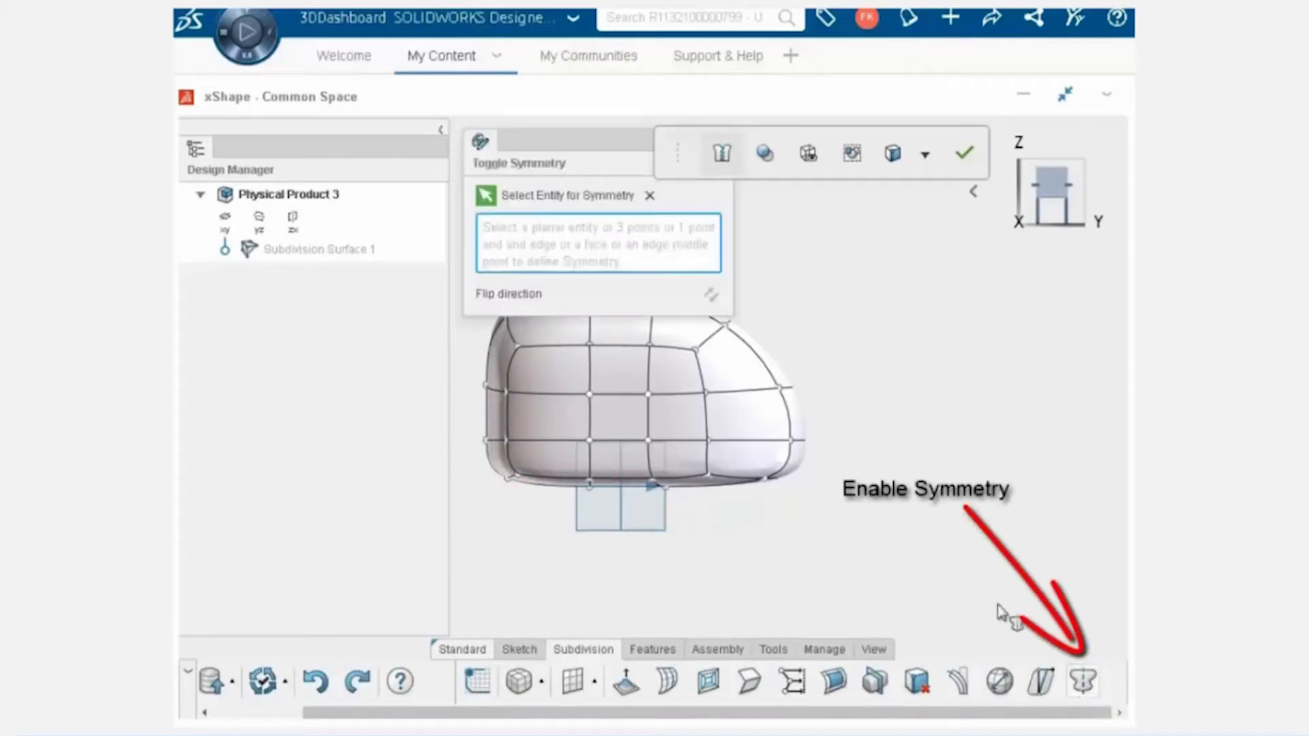
click(260, 222)
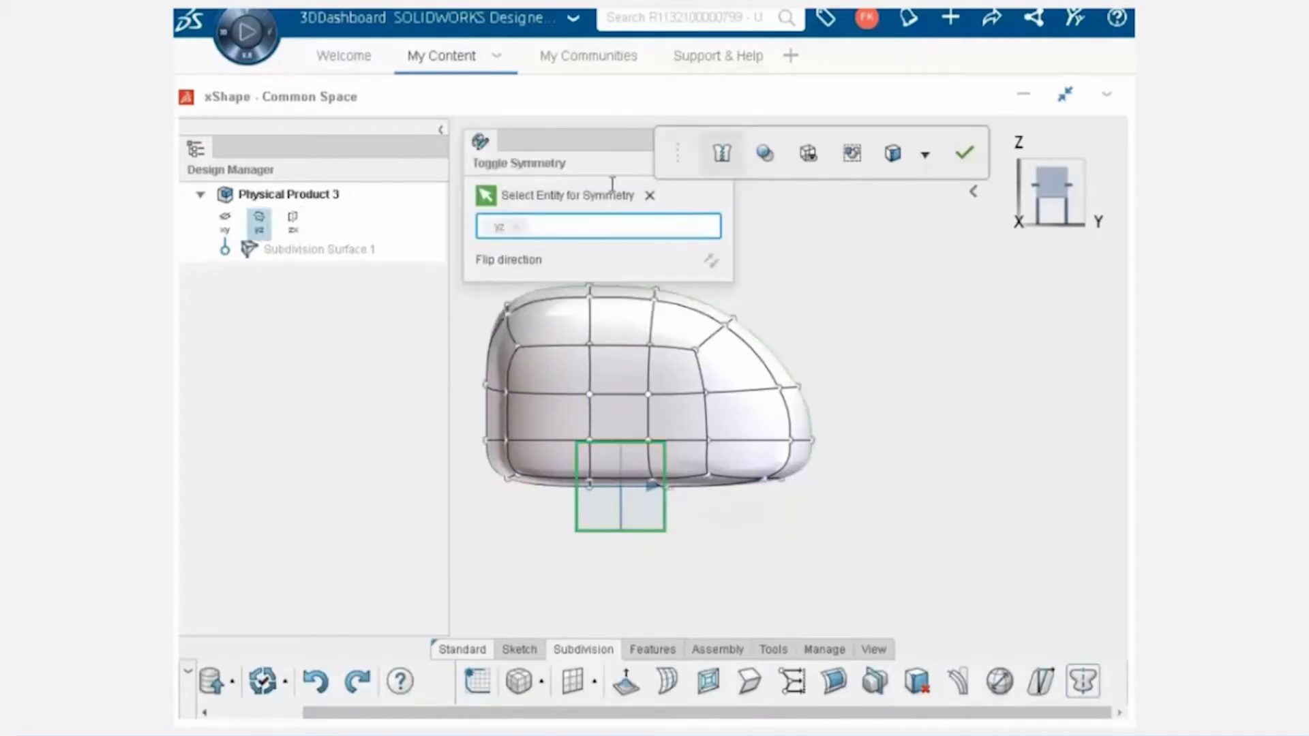
drag(617, 141, 617, 190)
click(716, 213)
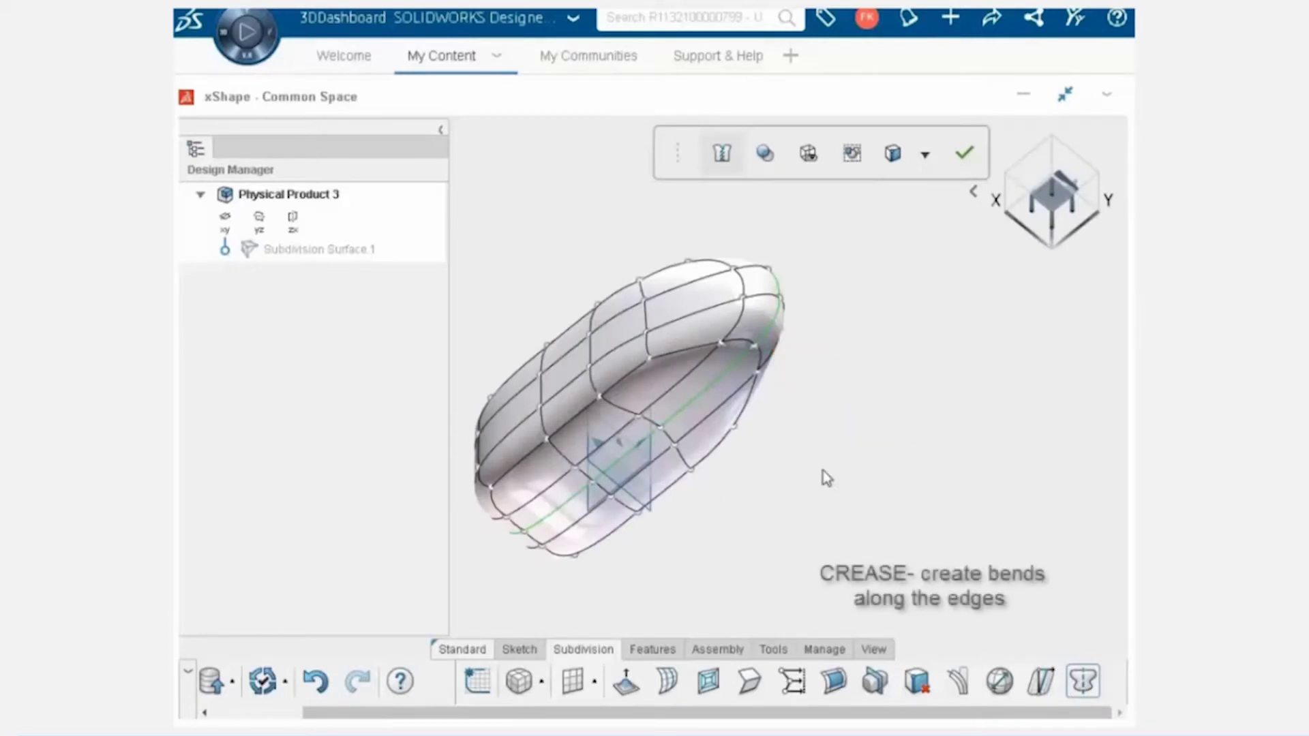
Step: Crease the edges around the body's bottom perimeter and delete the horizontal control loop just above the base
click(757, 680)
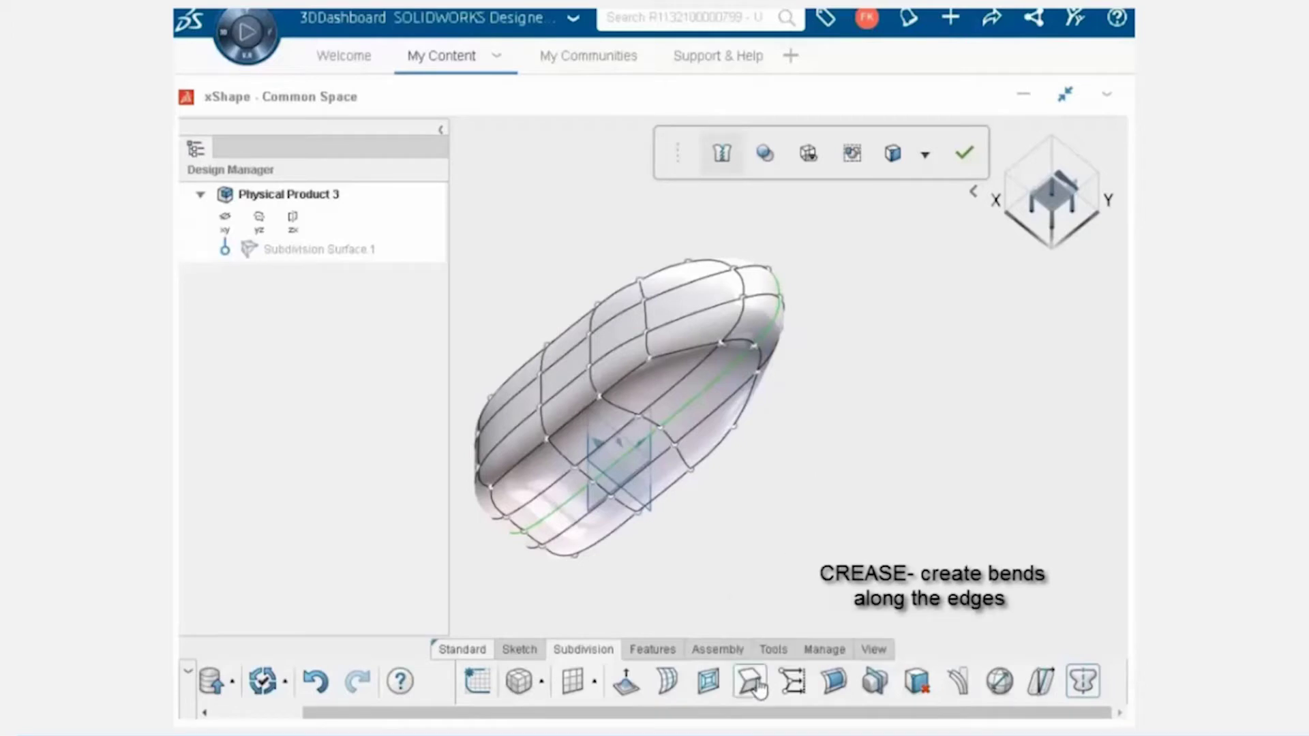
click(507, 534)
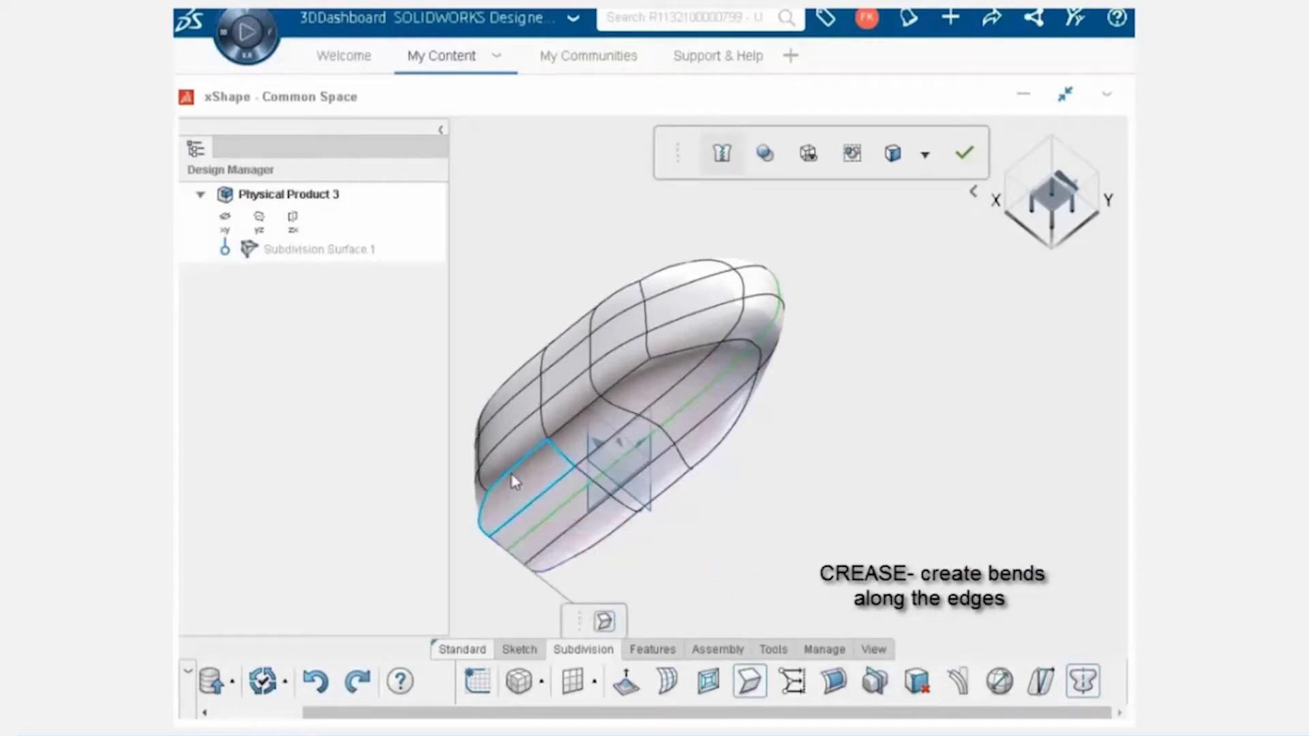
click(559, 437)
click(611, 392)
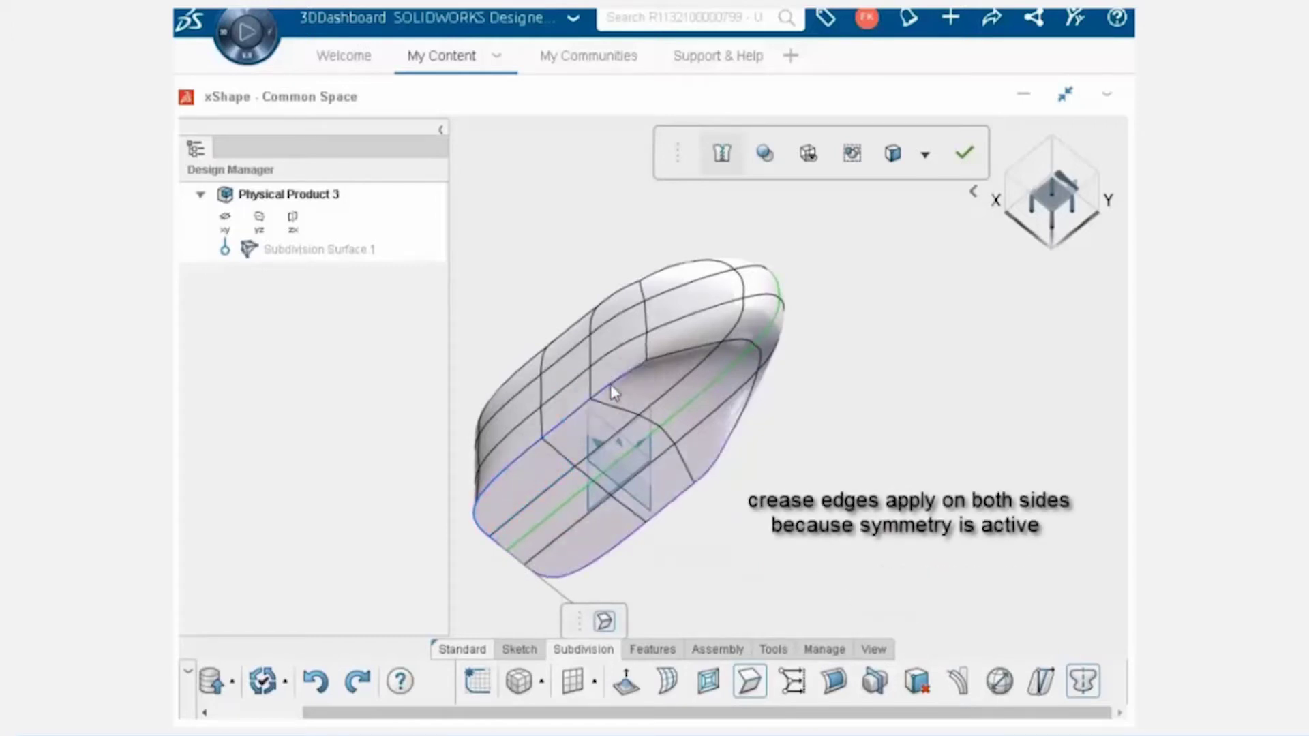
click(667, 365)
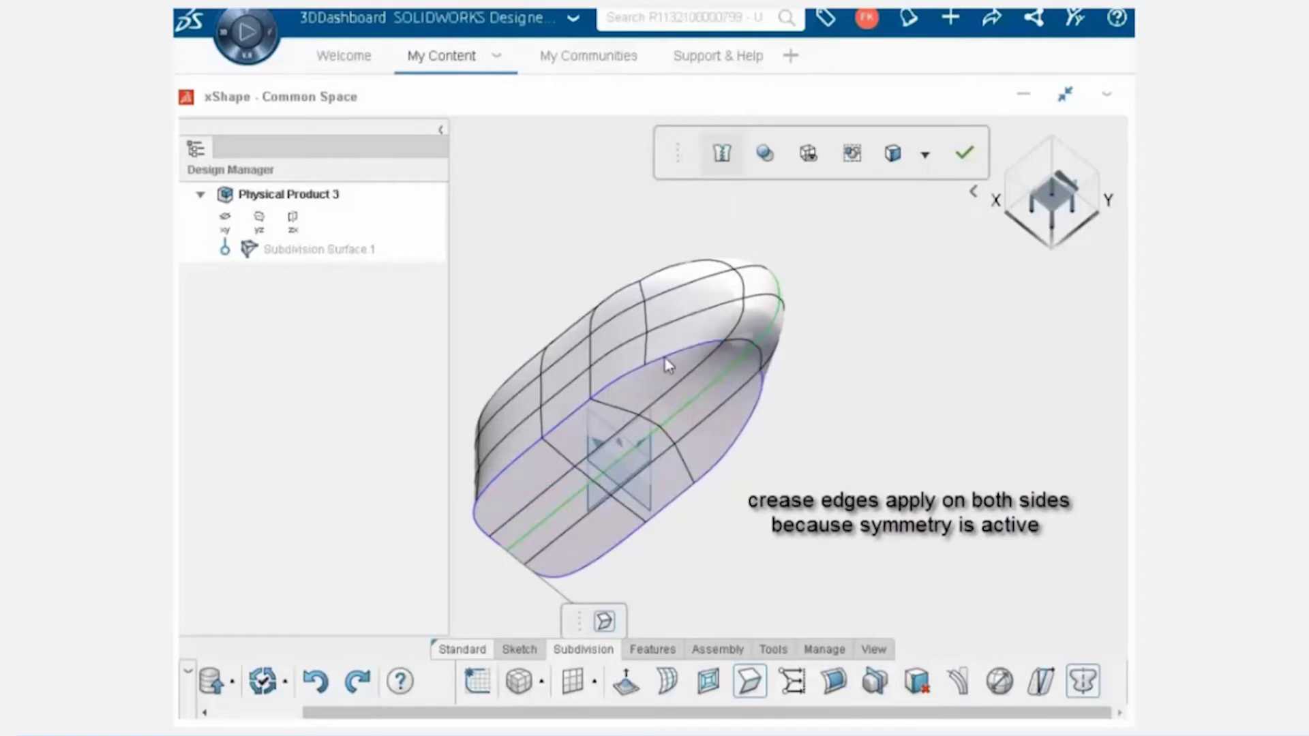
click(738, 346)
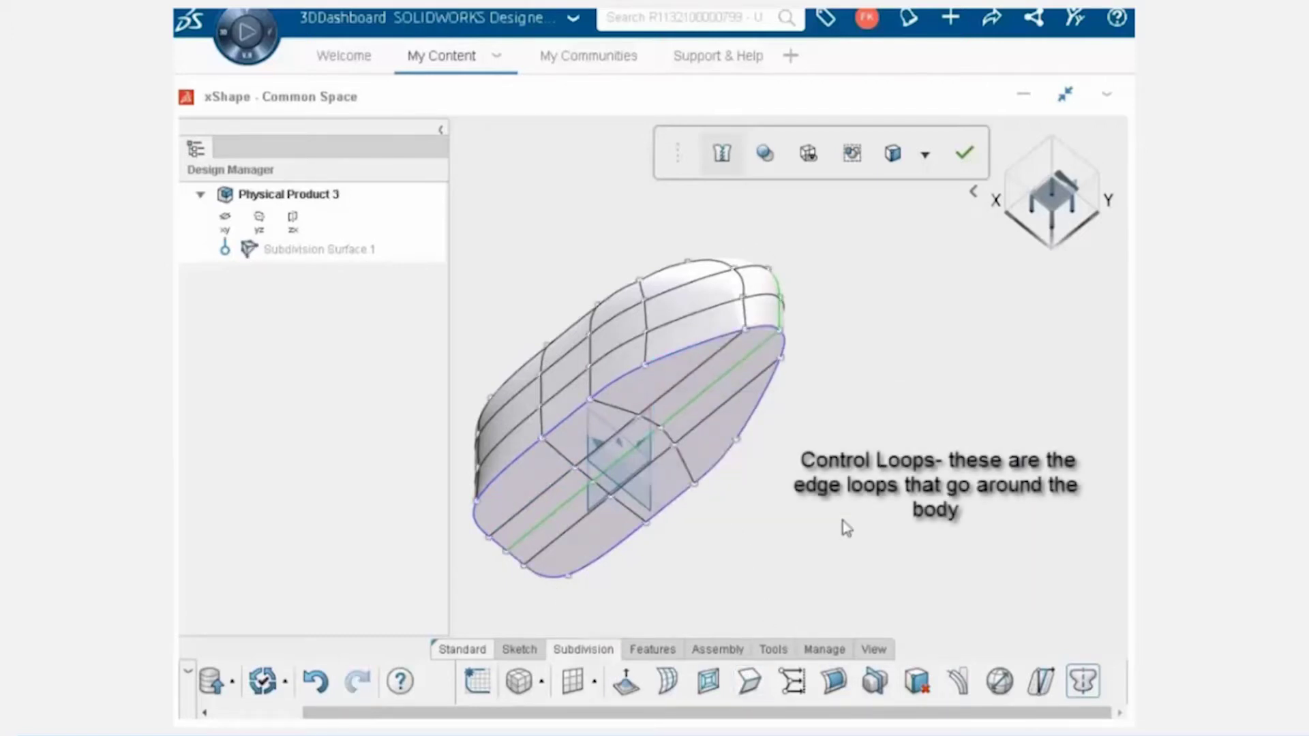
click(917, 680)
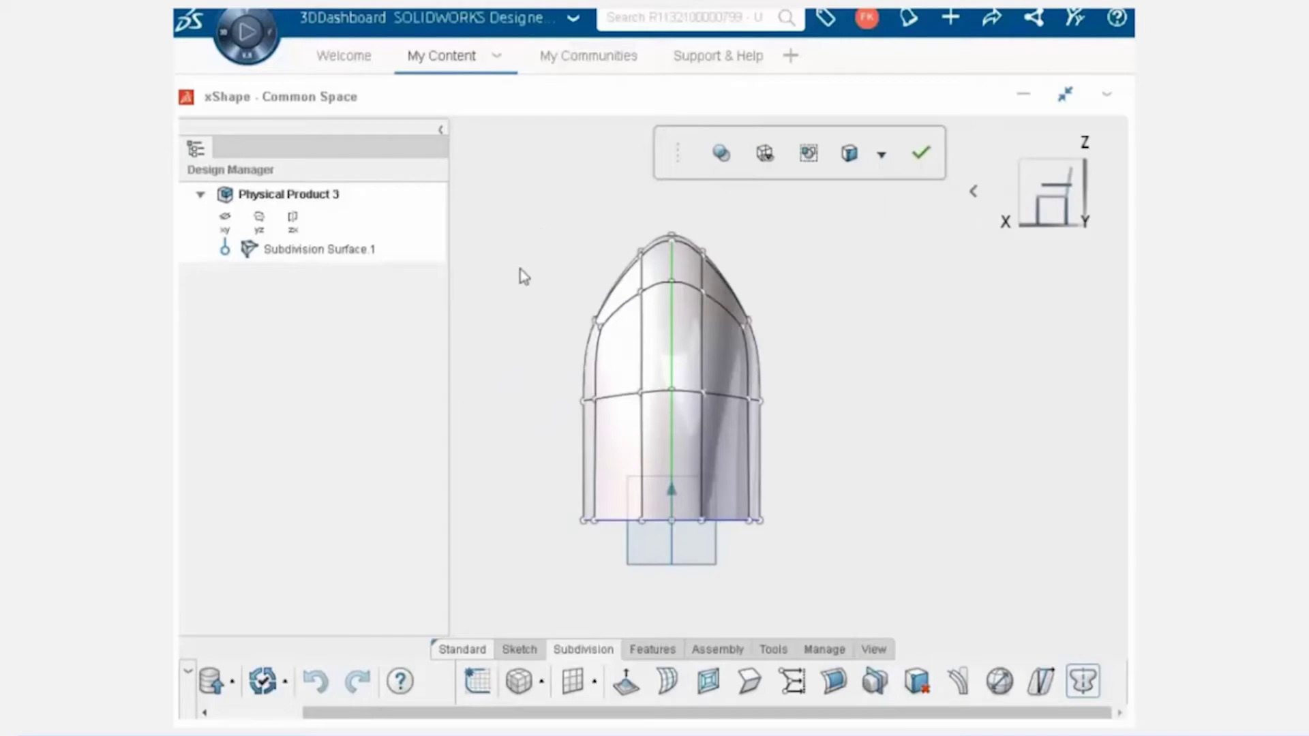
Step: Try to widen the body by moving one flank's outer mesh points outward along X with the robot aligned to XYZ
drag(520, 275, 625, 566)
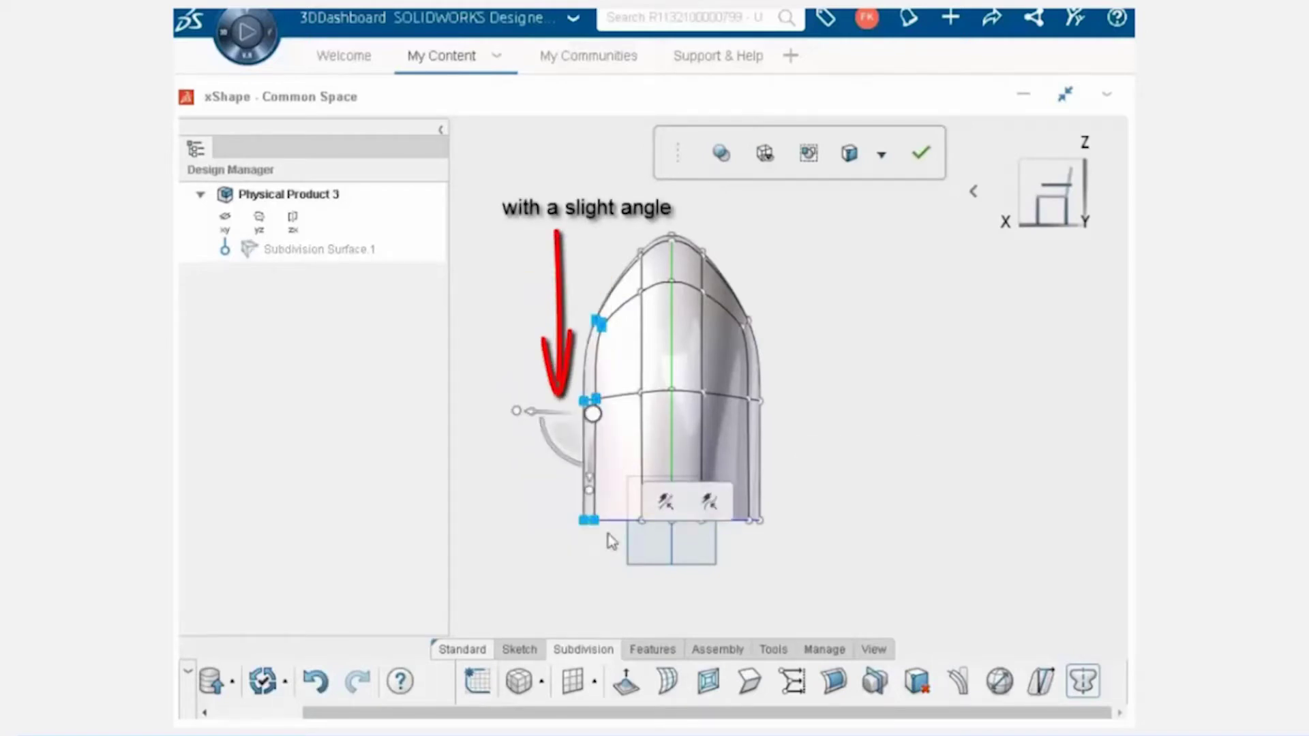
right_click(593, 414)
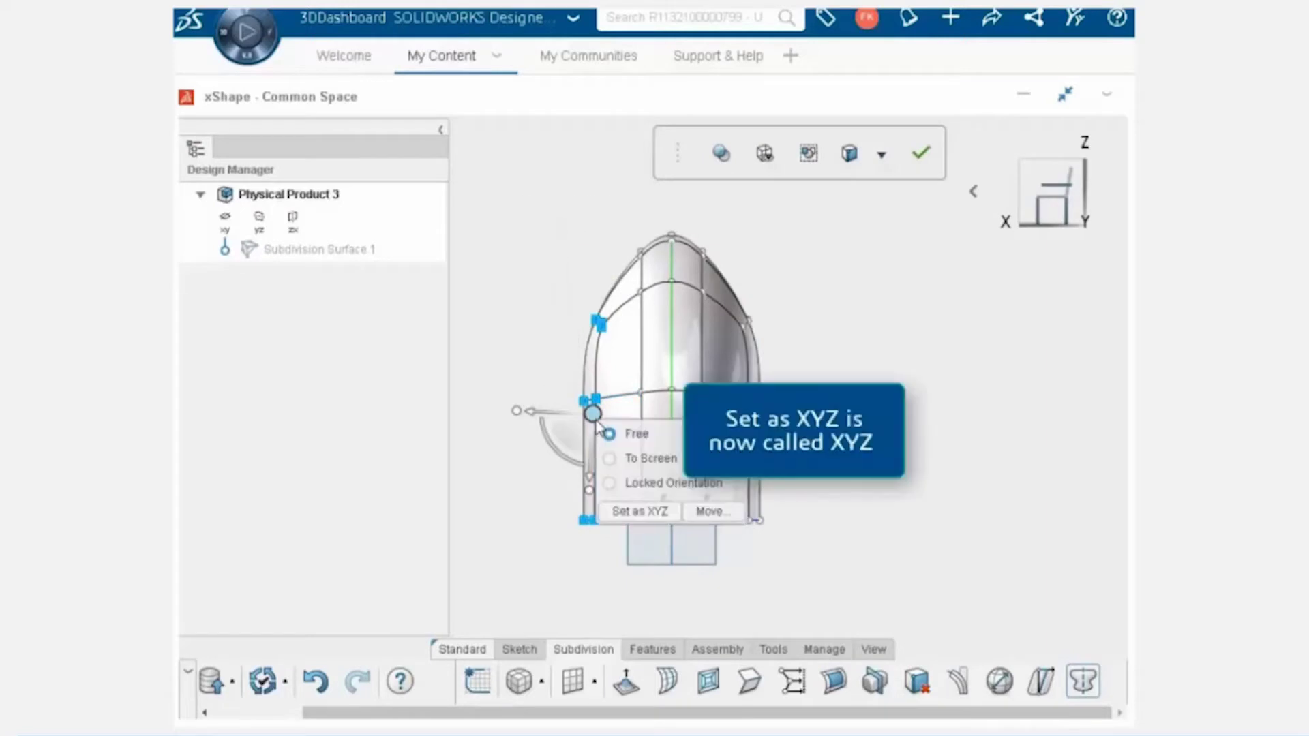
click(624, 510)
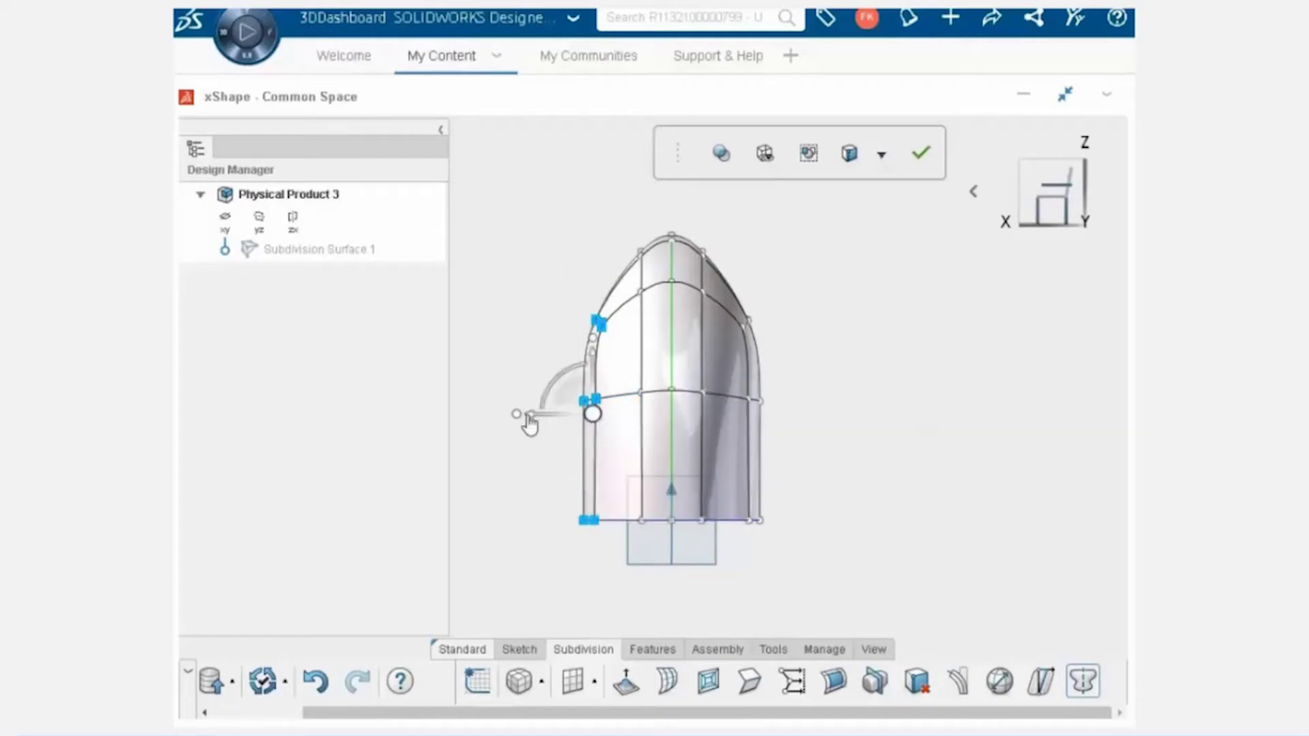
drag(530, 423, 488, 422)
click(480, 448)
key(ctrl+z)
Step: In the YZ side profile, move all mesh points along the base edge upward to shorten the body
middle_drag(481, 452, 552, 603)
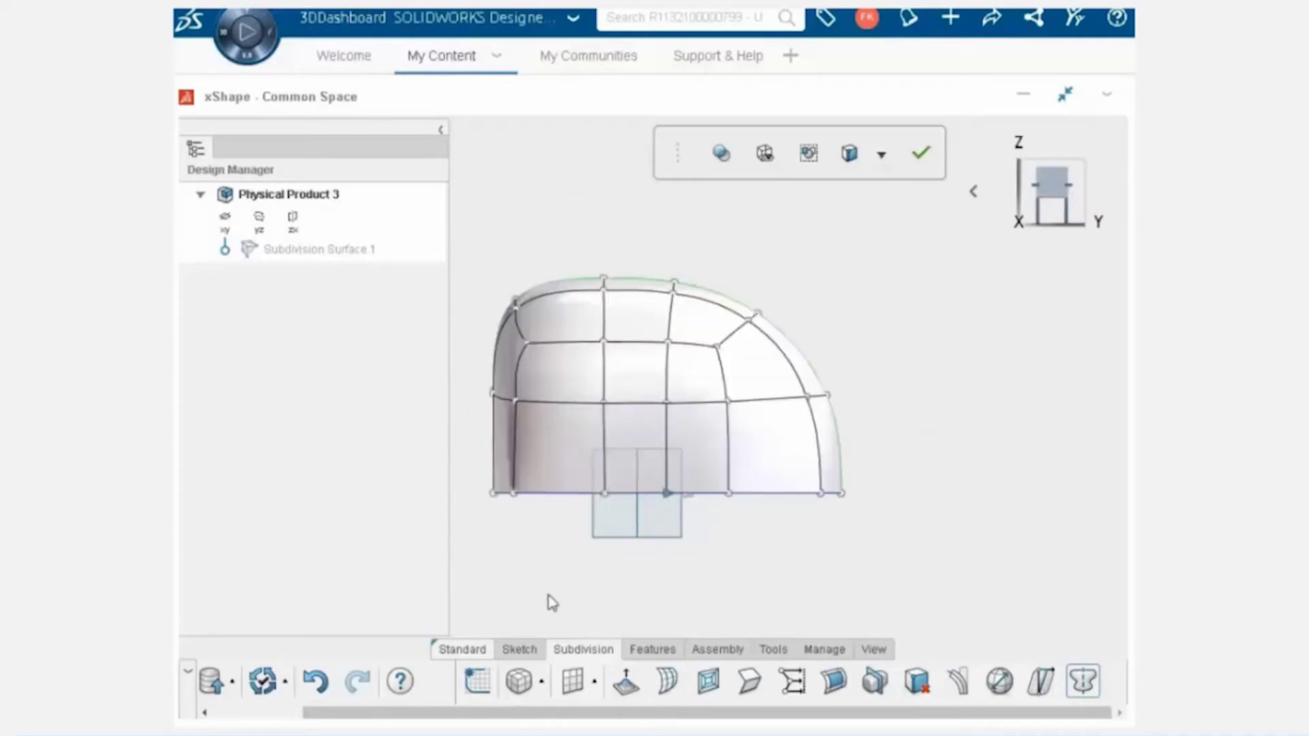
drag(487, 520, 871, 491)
drag(643, 555, 649, 505)
click(776, 570)
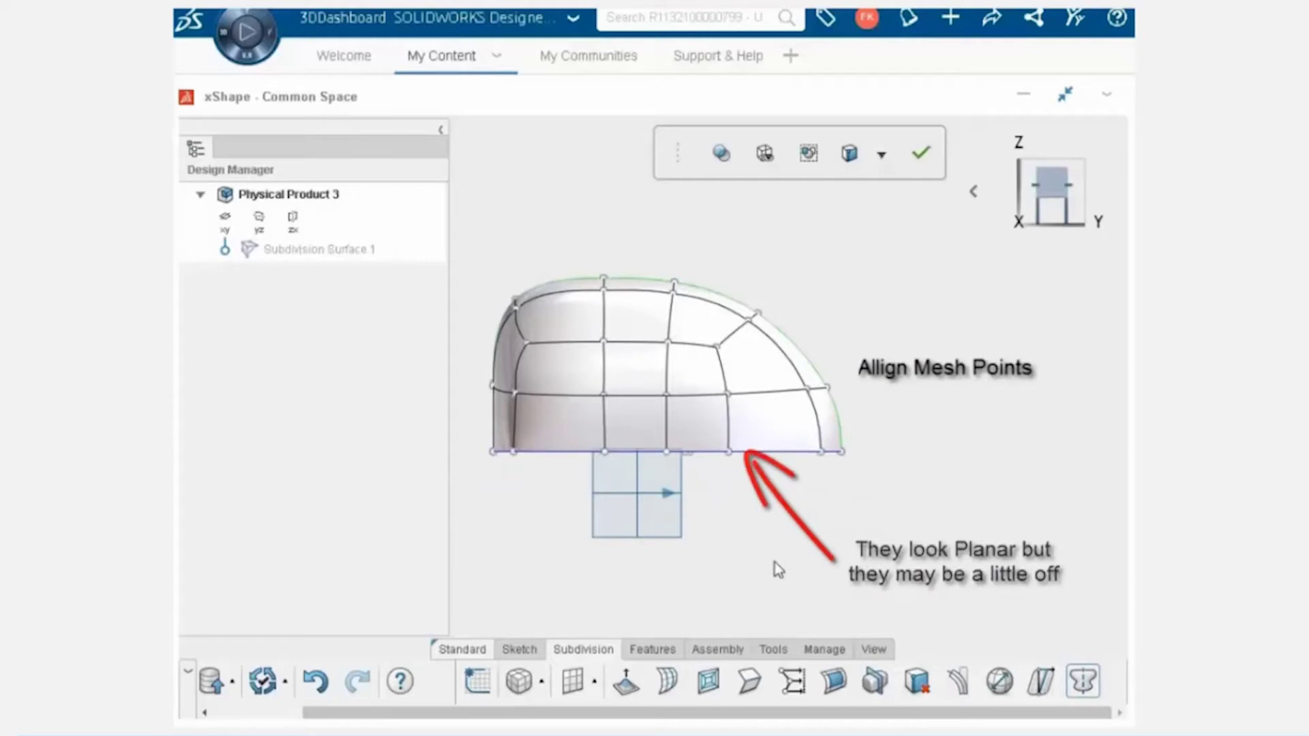
Step: Align all mesh points along the body's base to the horizontal origin plane using Align Vertices to Entity
click(792, 680)
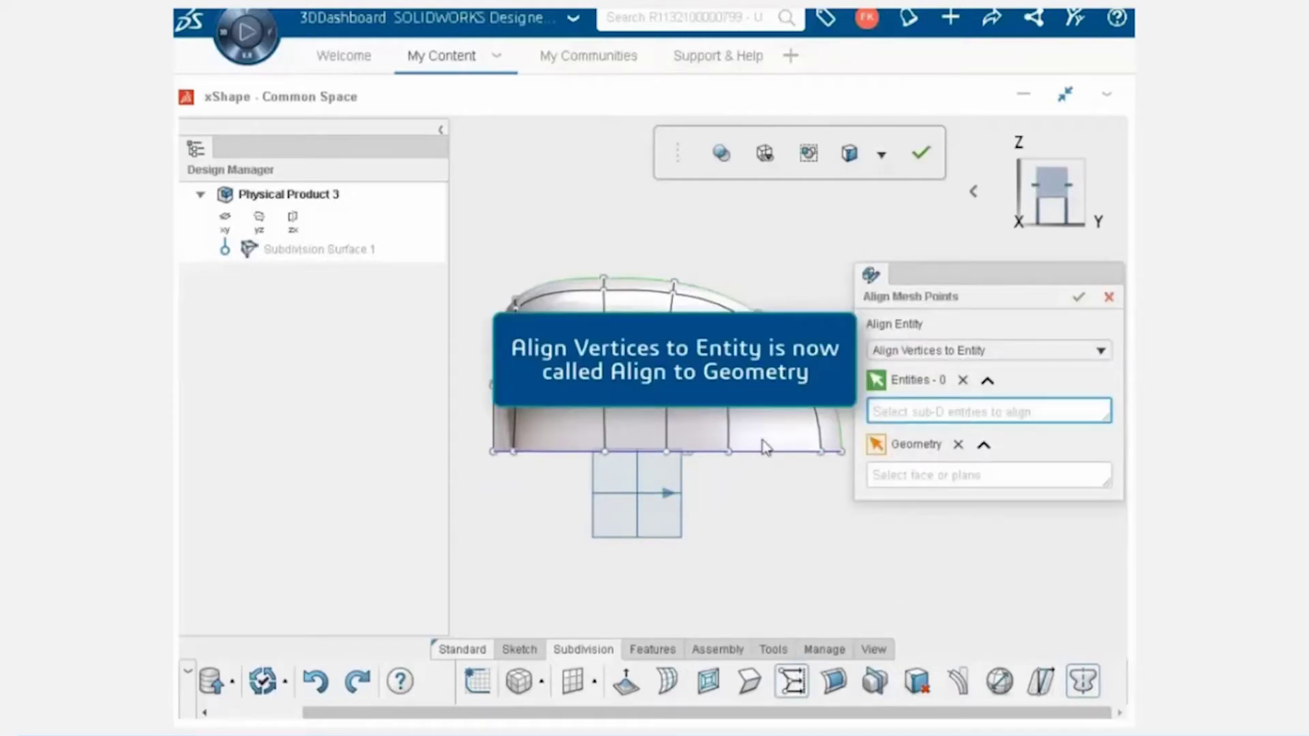
drag(471, 438, 860, 472)
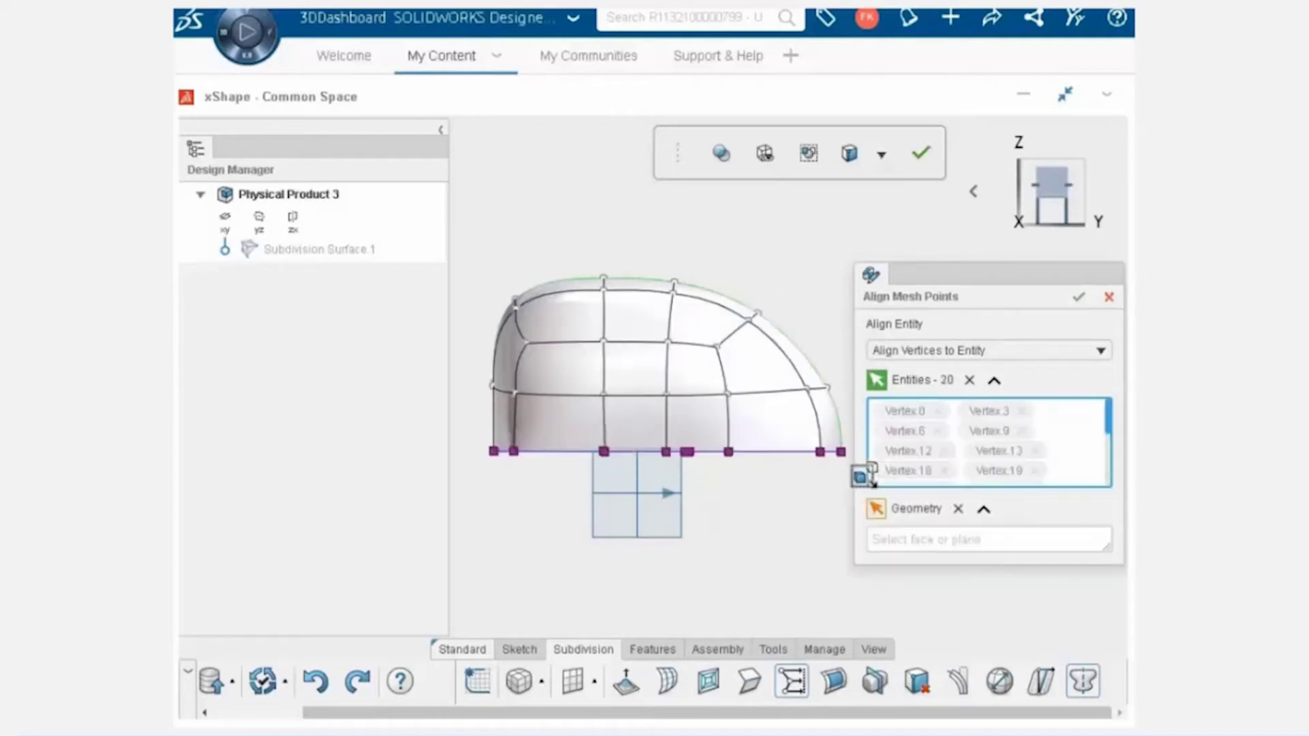
click(911, 542)
click(632, 497)
click(1079, 297)
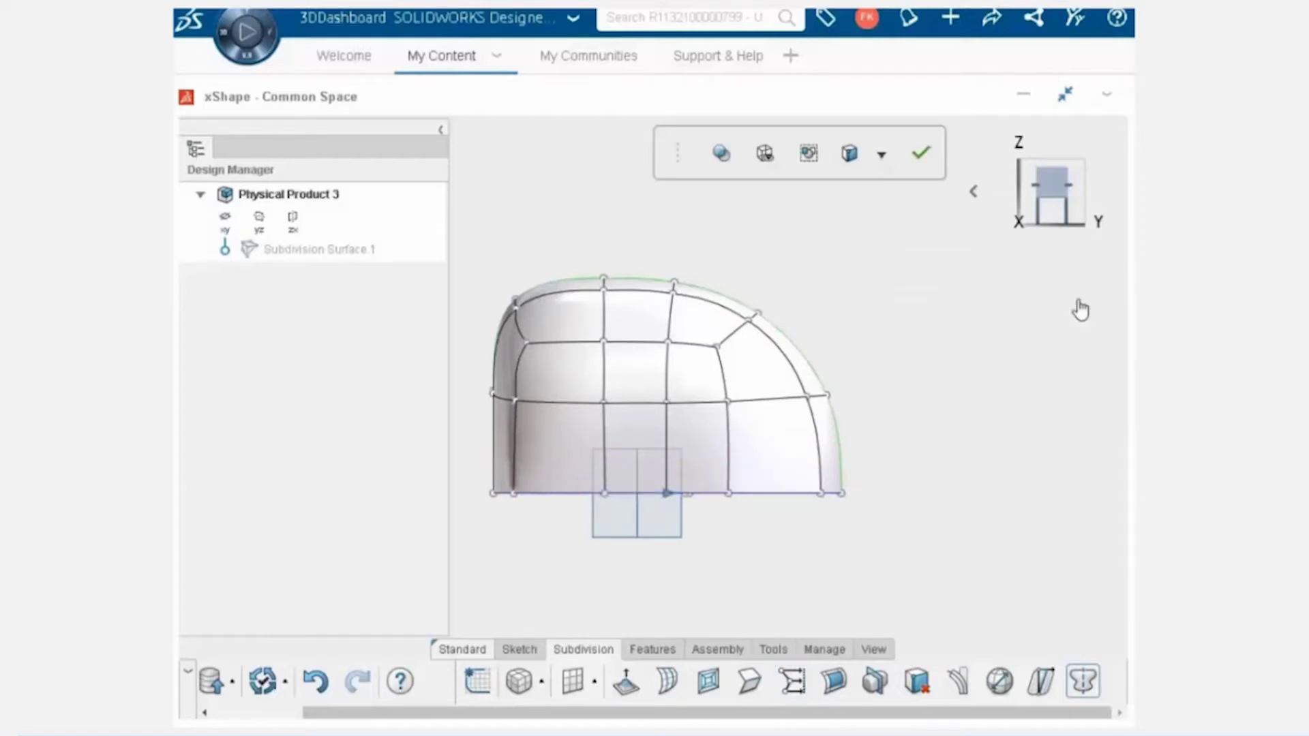
Step: Extrude between the middle faces on the two opposite flanks to create a through hole for the handle
click(626, 684)
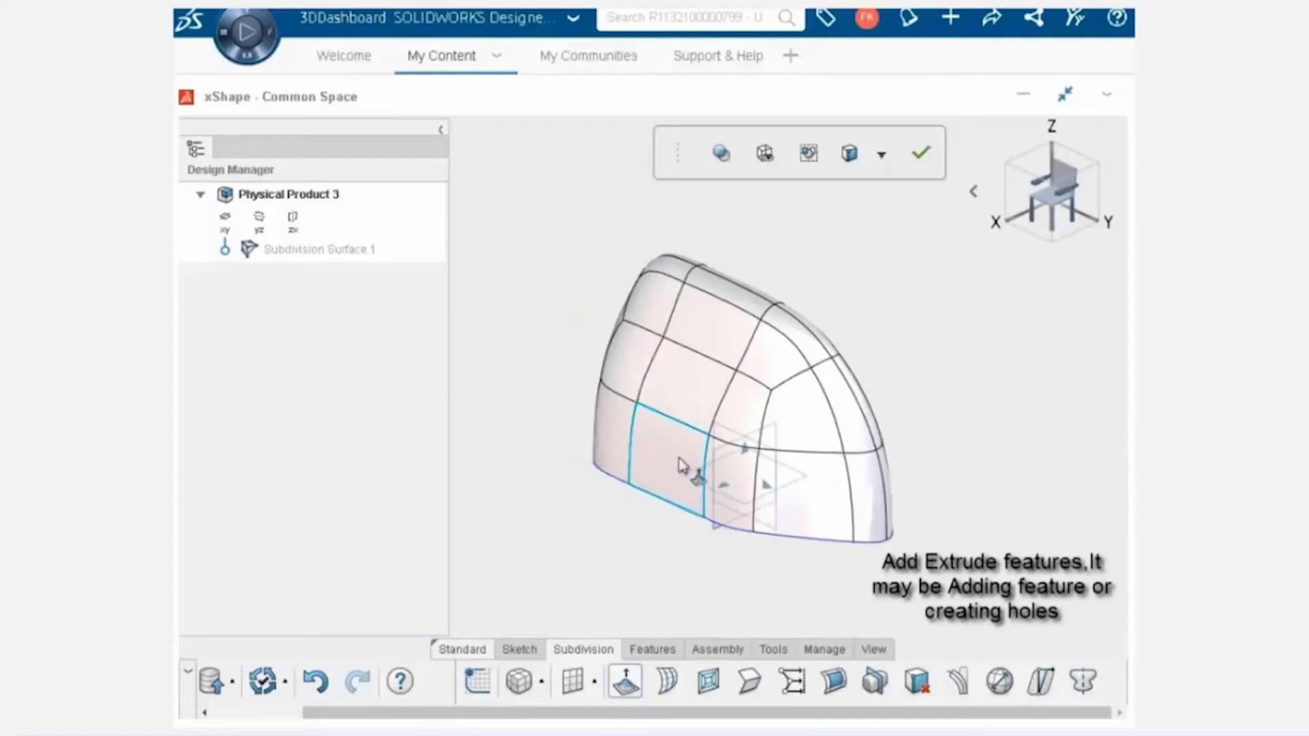
click(693, 396)
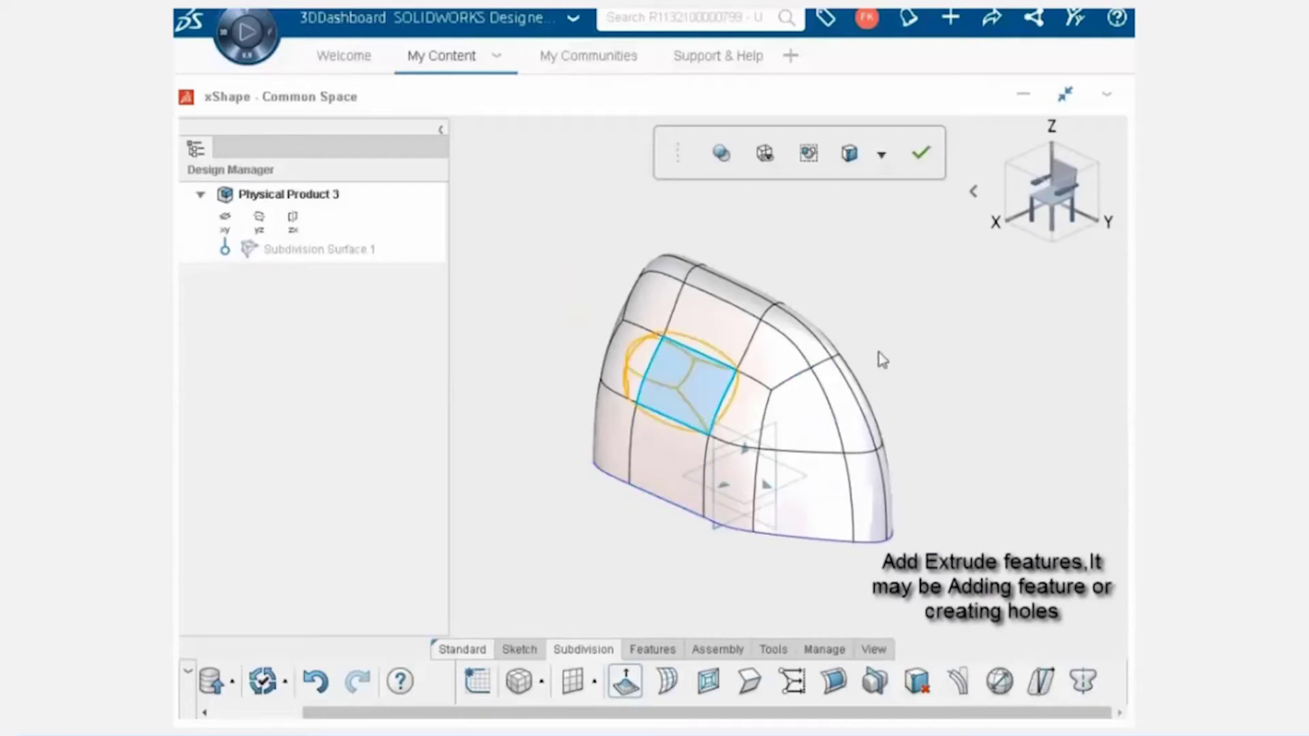
middle_drag(882, 360, 838, 351)
click(836, 352)
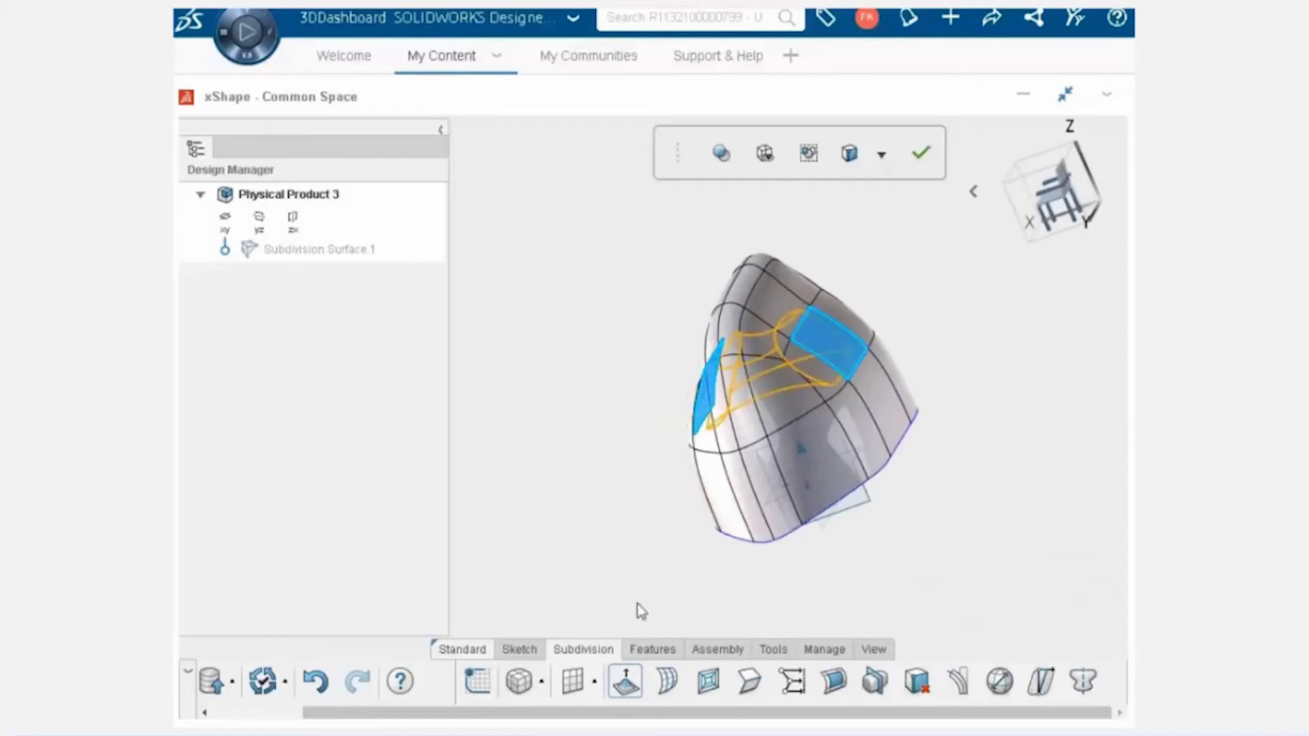
click(622, 677)
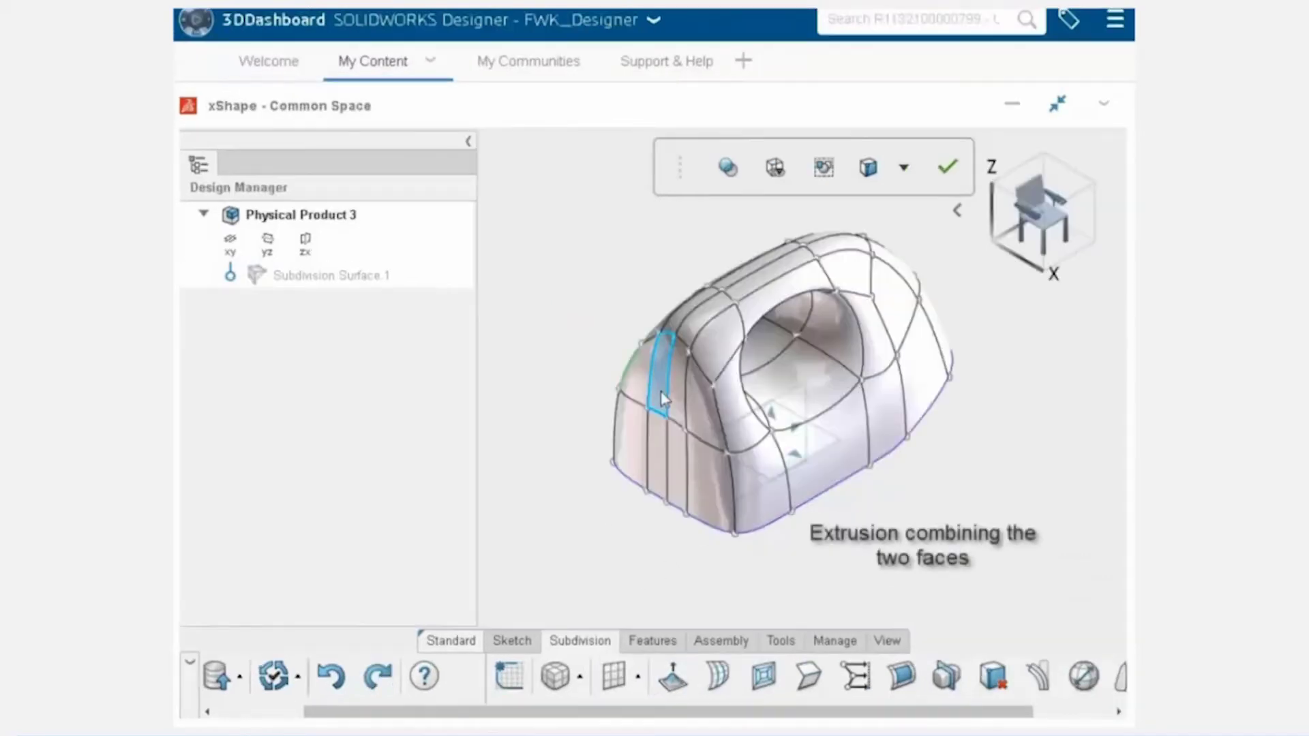
Step: Extrude the narrow upper face at the rear of the handle into a protrusion and adjust its outer mesh points
click(662, 399)
click(827, 359)
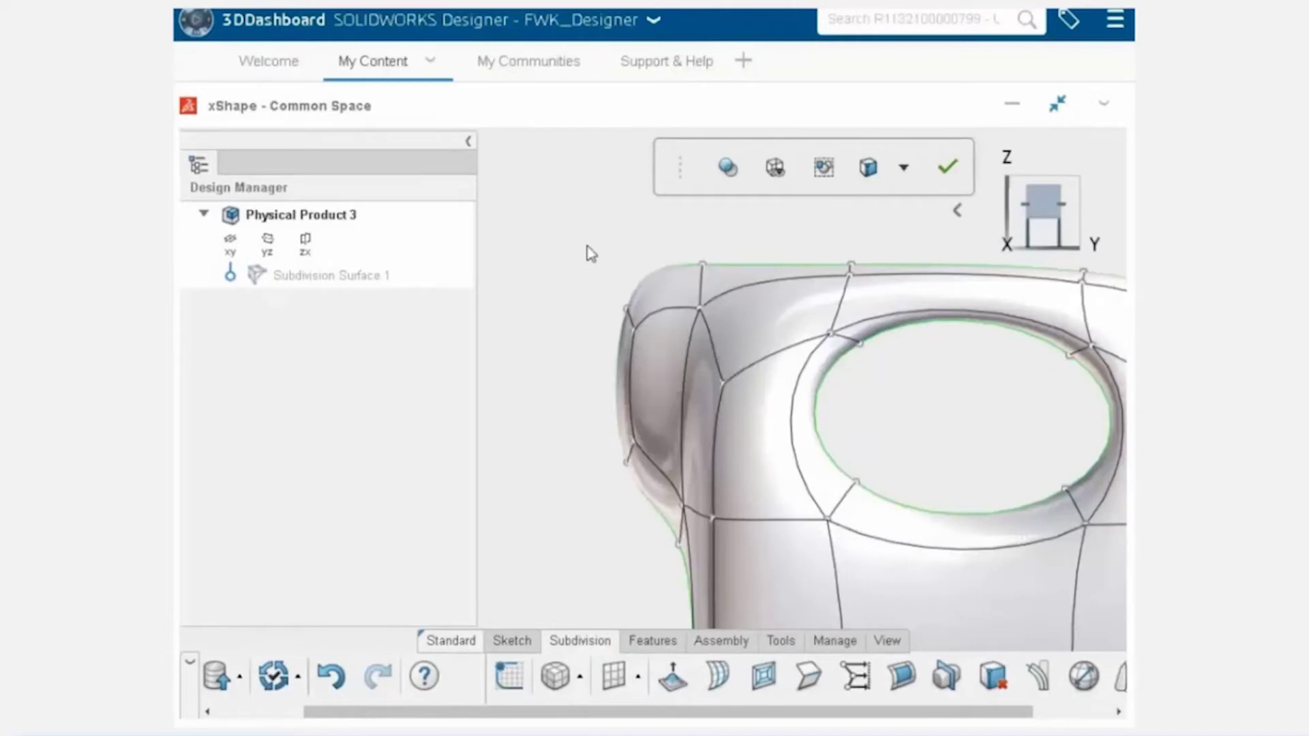
drag(591, 254, 557, 526)
click(707, 447)
click(1076, 329)
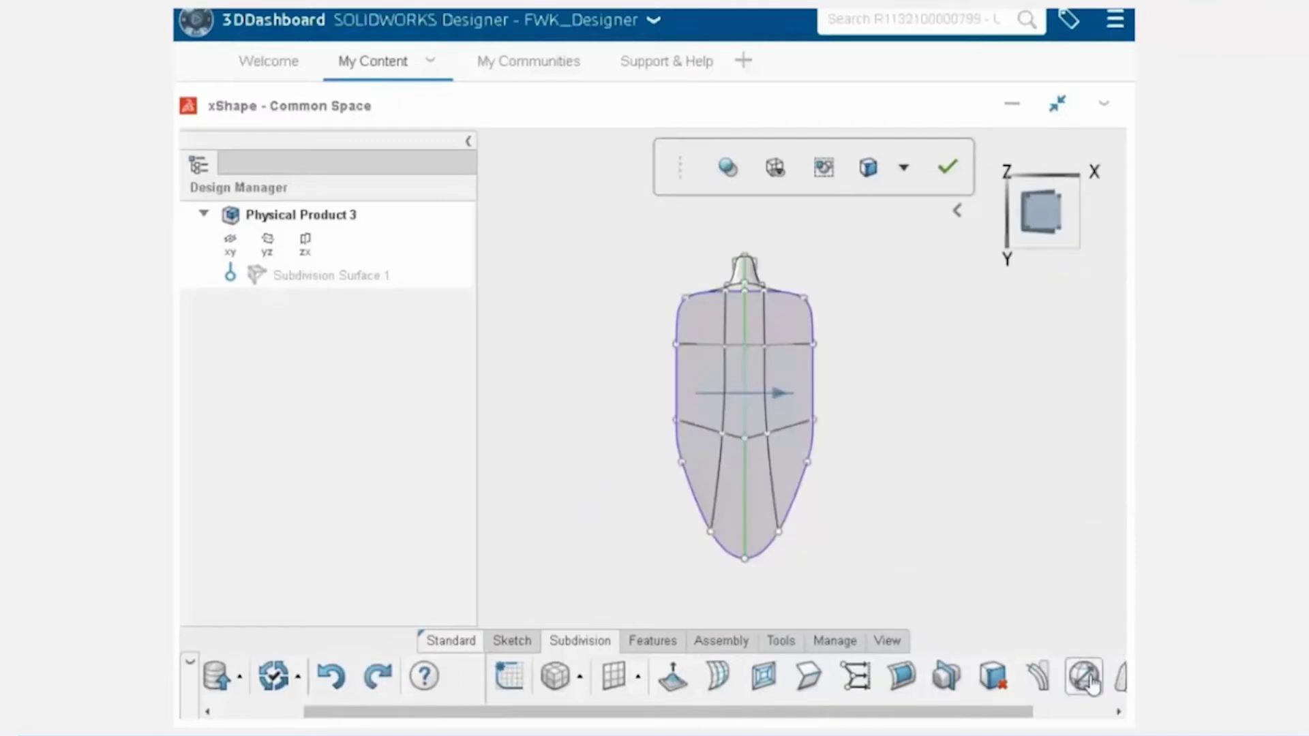
Step: Scale the whole body by distance to 304 with Scale Uniform and finish the knitted subdivision surface
click(1084, 676)
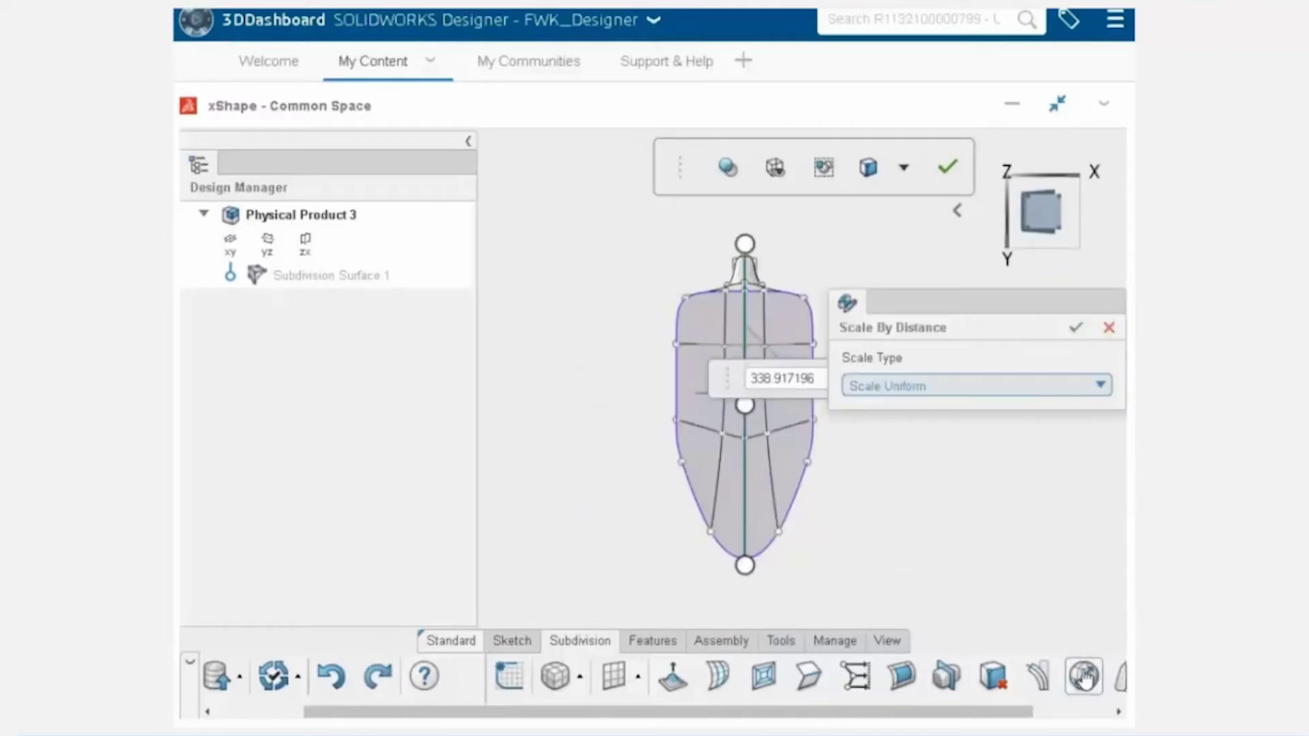
drag(745, 244, 864, 584)
double_click(830, 477)
text(304)
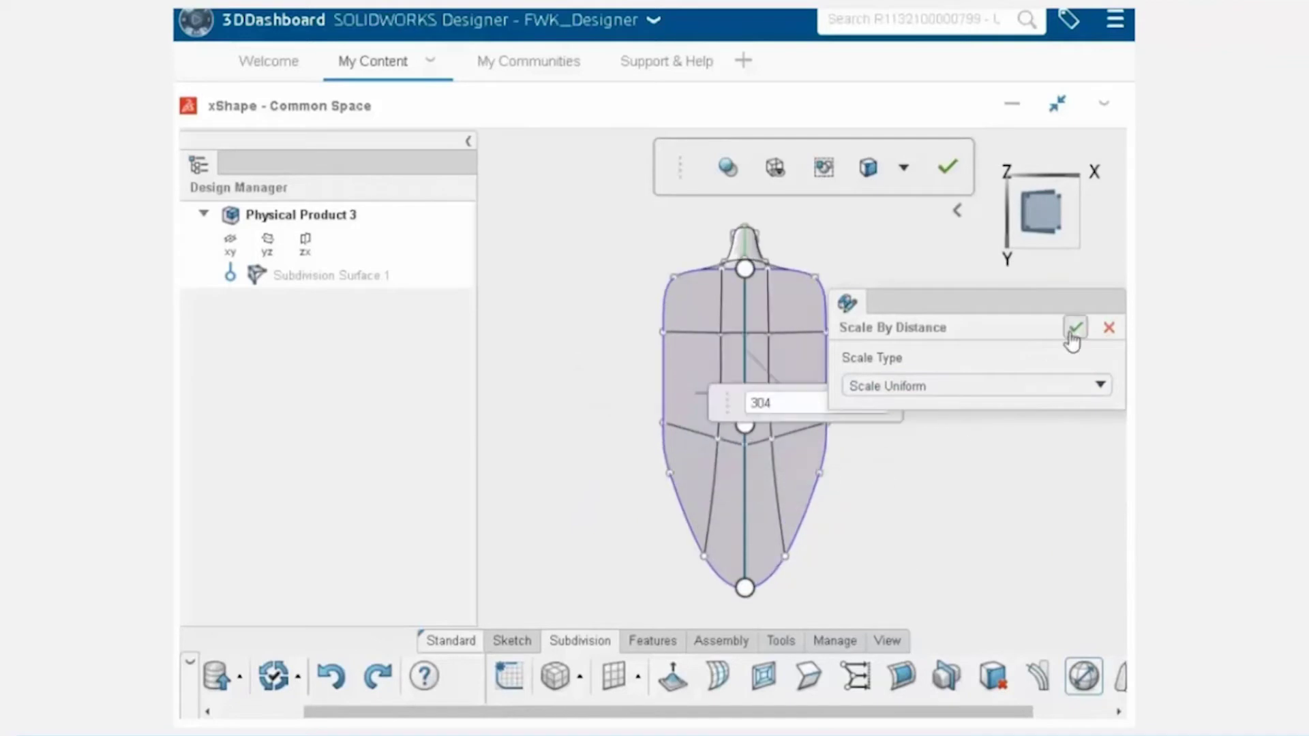
click(1076, 328)
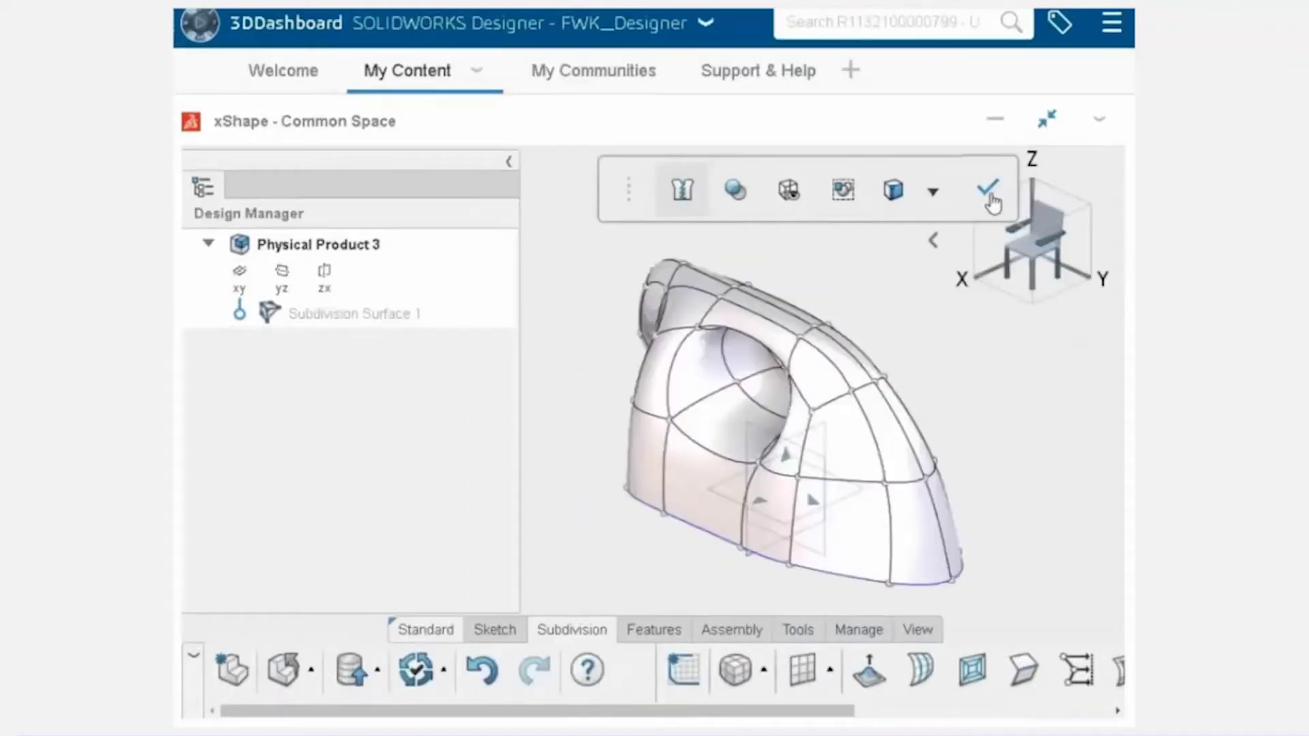
click(989, 191)
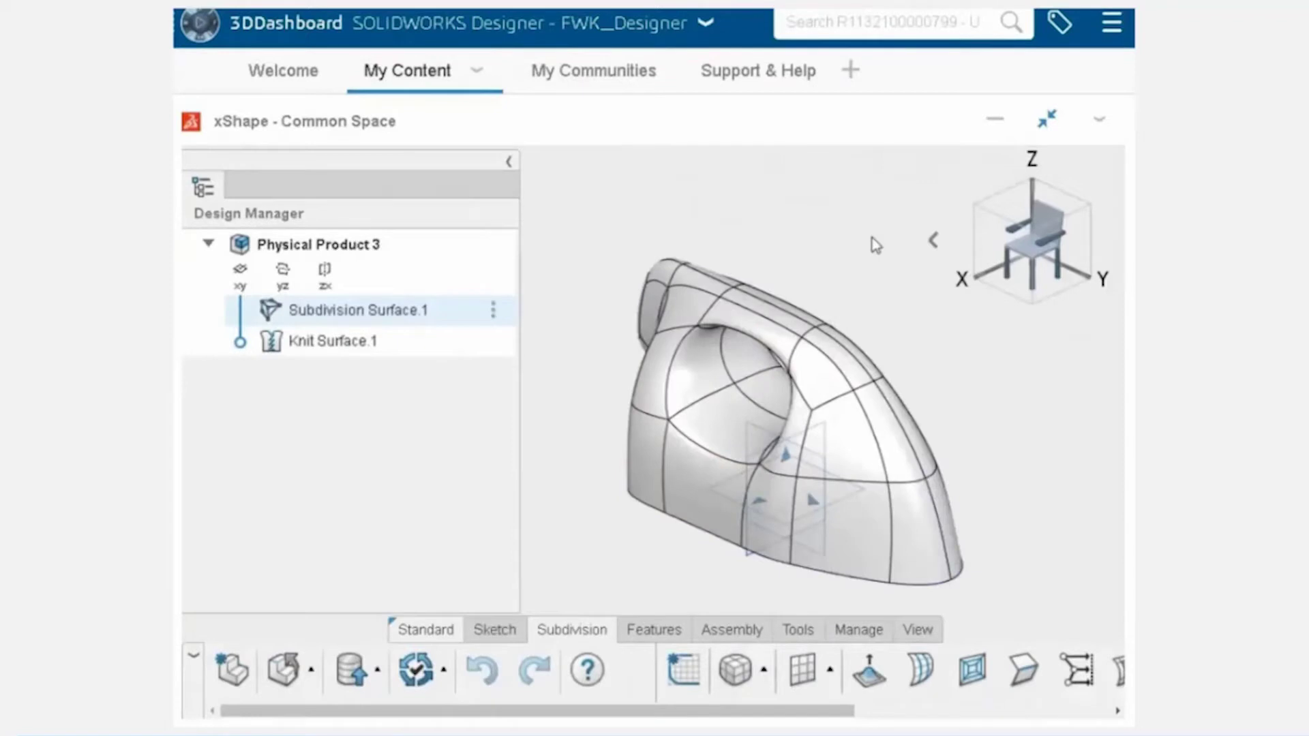
Step: Insert a cylinder primitive of size 20 at the mesh vertex on top of the handle's front end
click(595, 635)
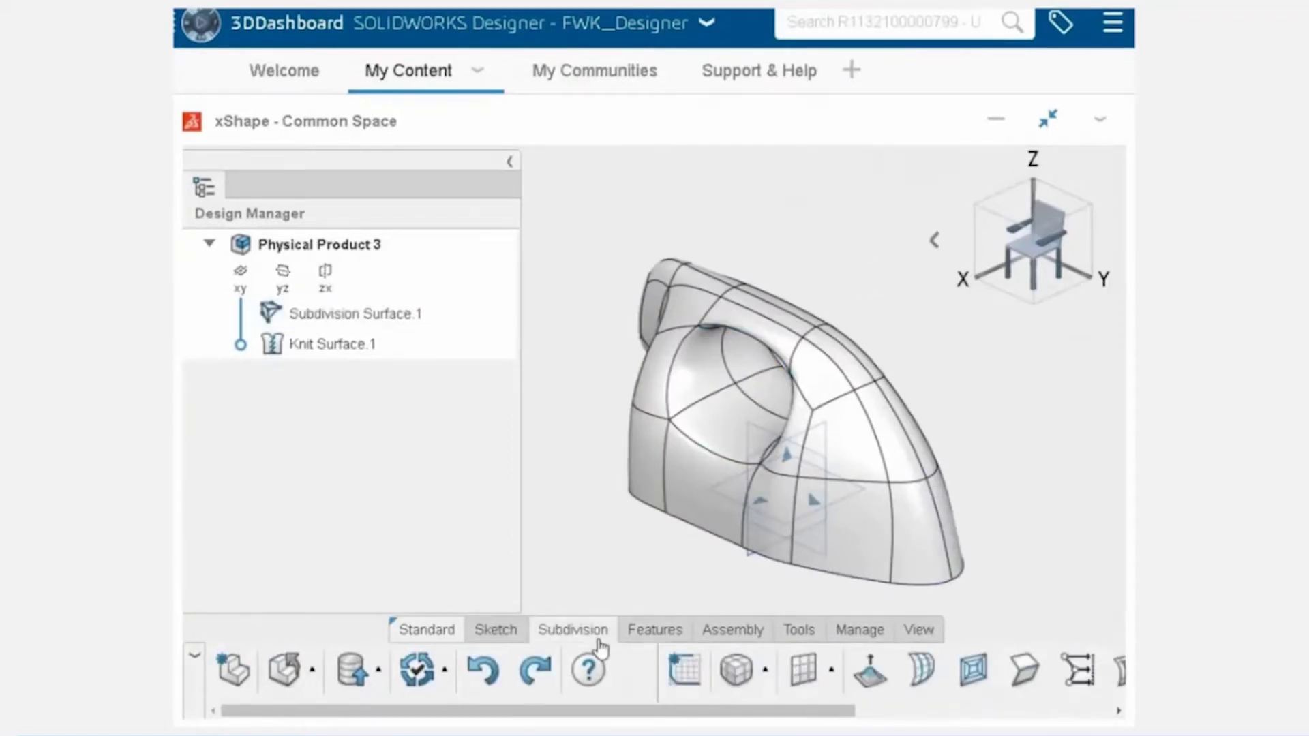
click(765, 670)
click(751, 451)
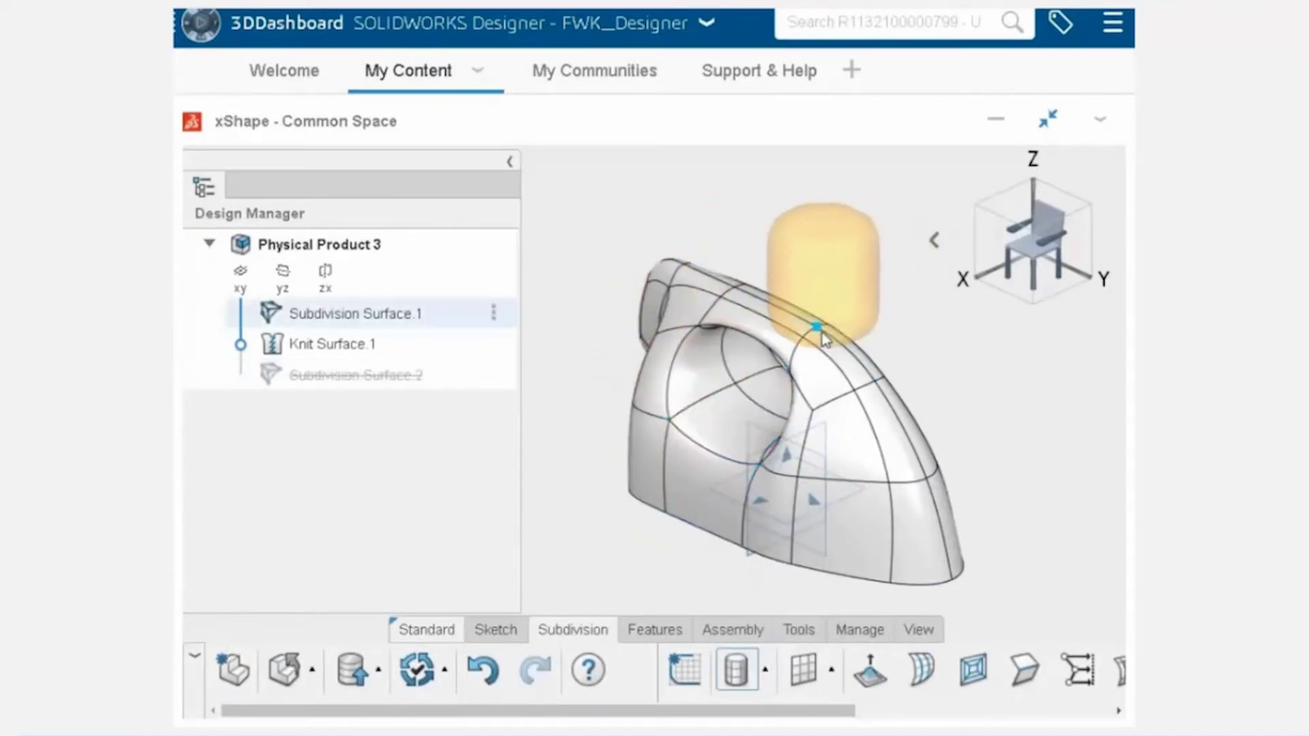
click(821, 330)
double_click(1068, 491)
text(20)
key(Return)
click(1068, 373)
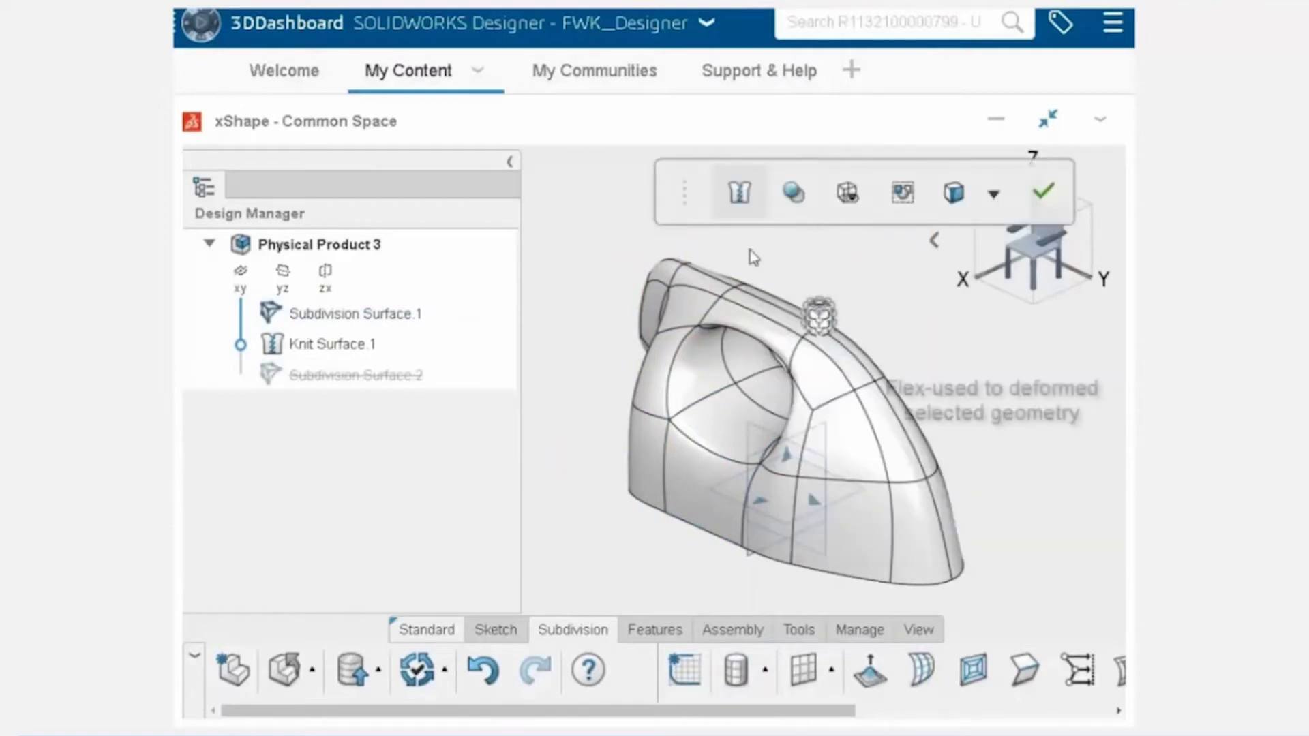
Step: Taper the small cylinder toward its top by flexing the mesh points of both sides inward in the YZ view
click(1053, 709)
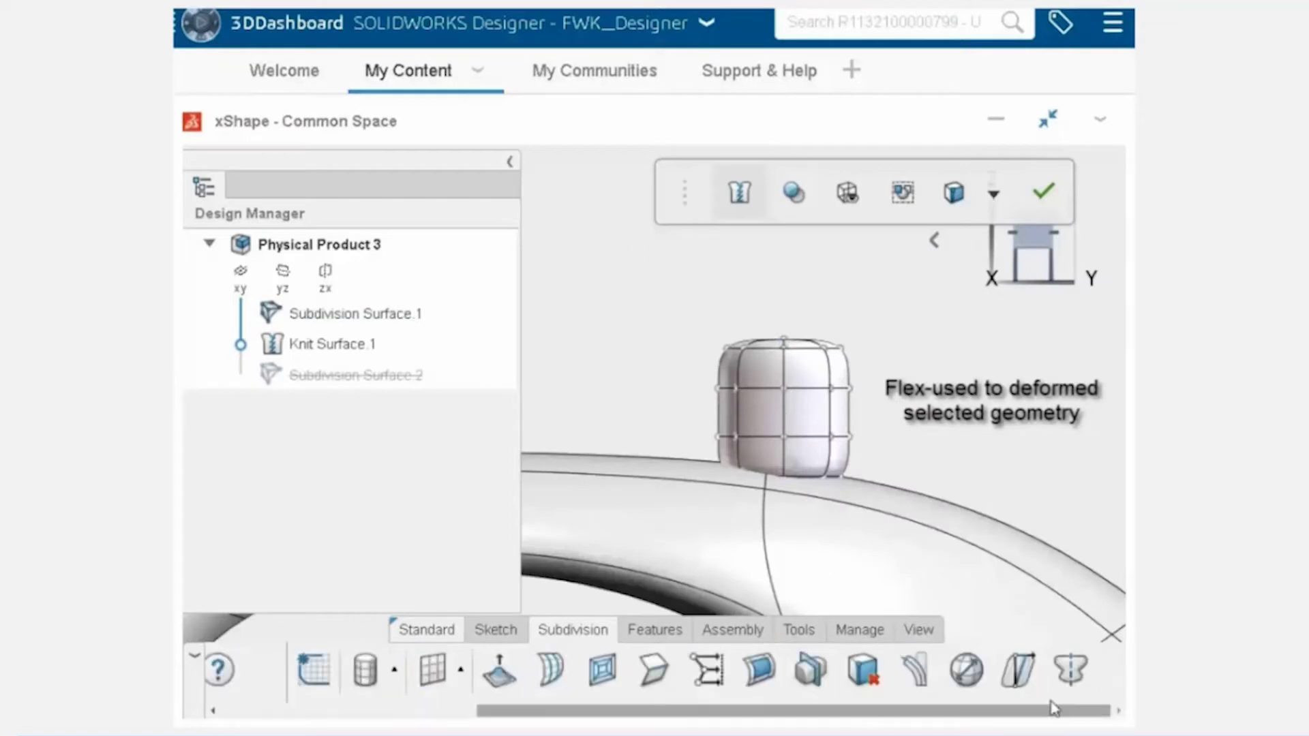
click(1018, 670)
drag(685, 326, 769, 513)
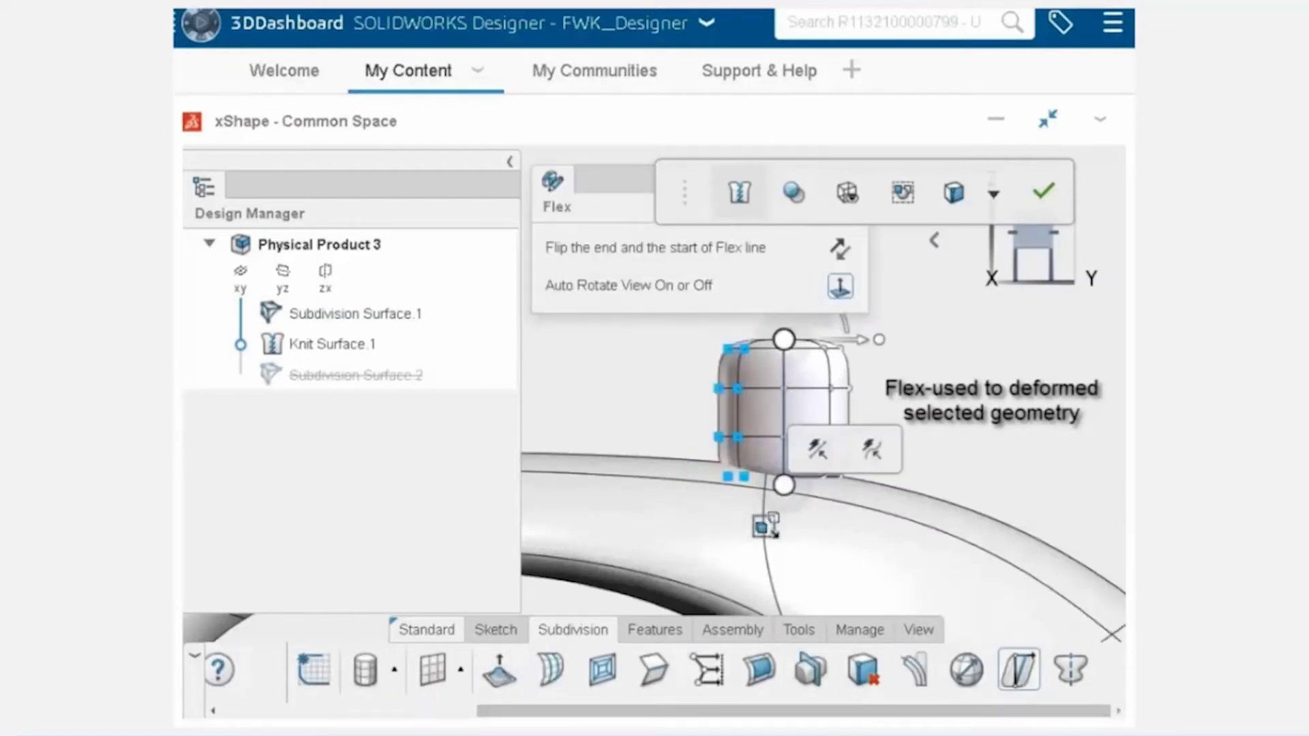
drag(879, 339, 926, 368)
drag(914, 314, 805, 533)
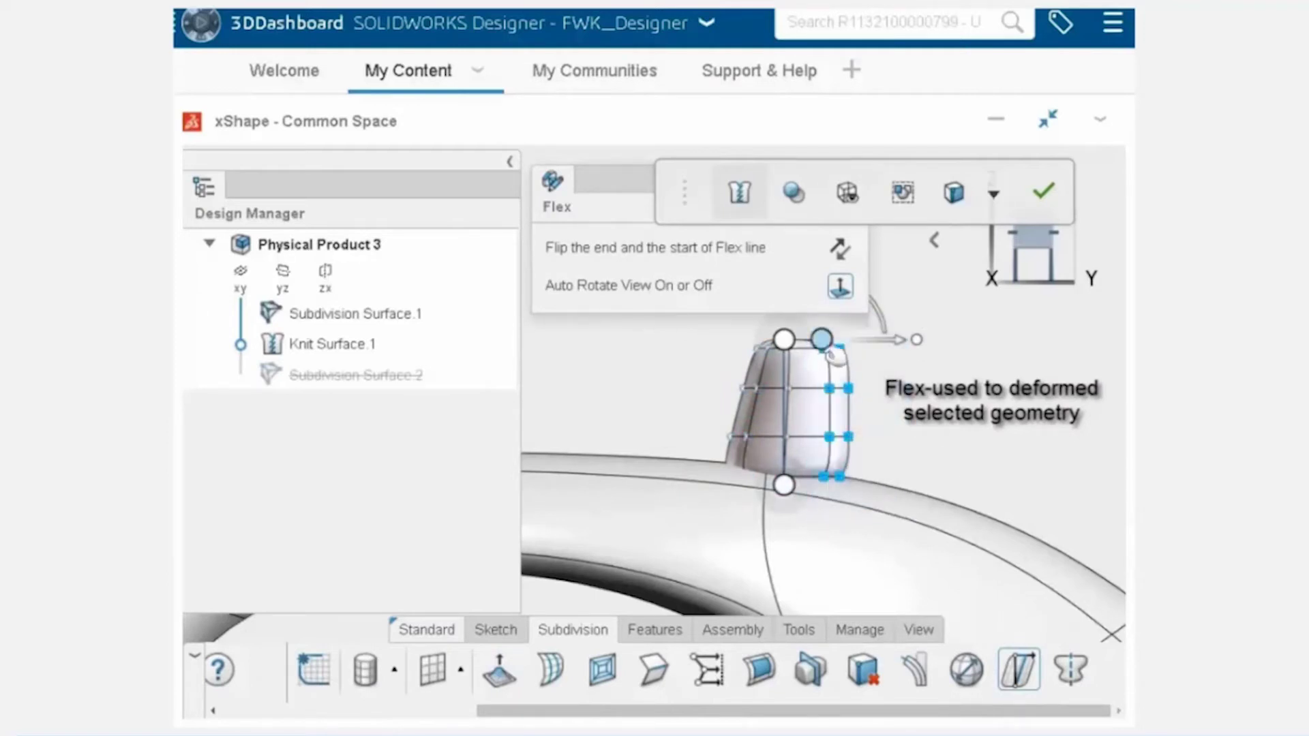
drag(821, 341, 798, 345)
click(940, 375)
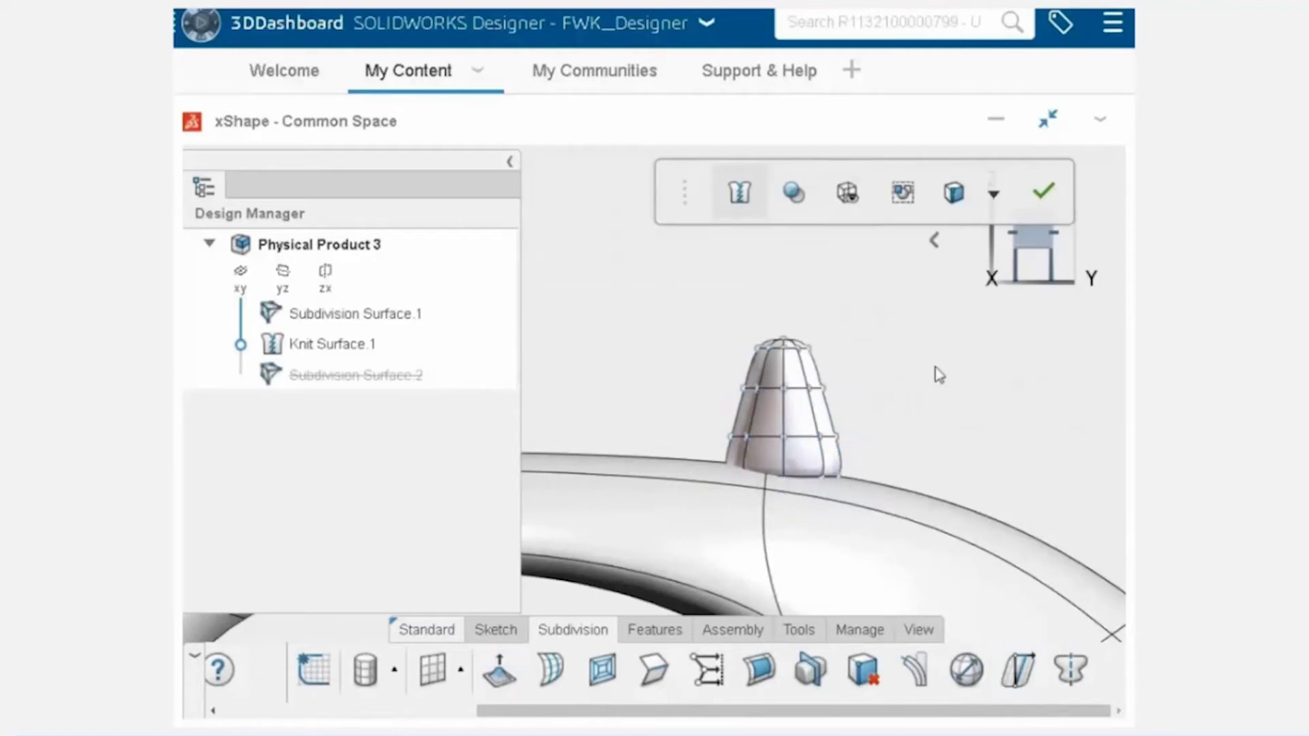
Step: Move all mesh points of the tapered cylinder down into the handle by about 11 mm and finish the knitted surface
drag(684, 293, 881, 554)
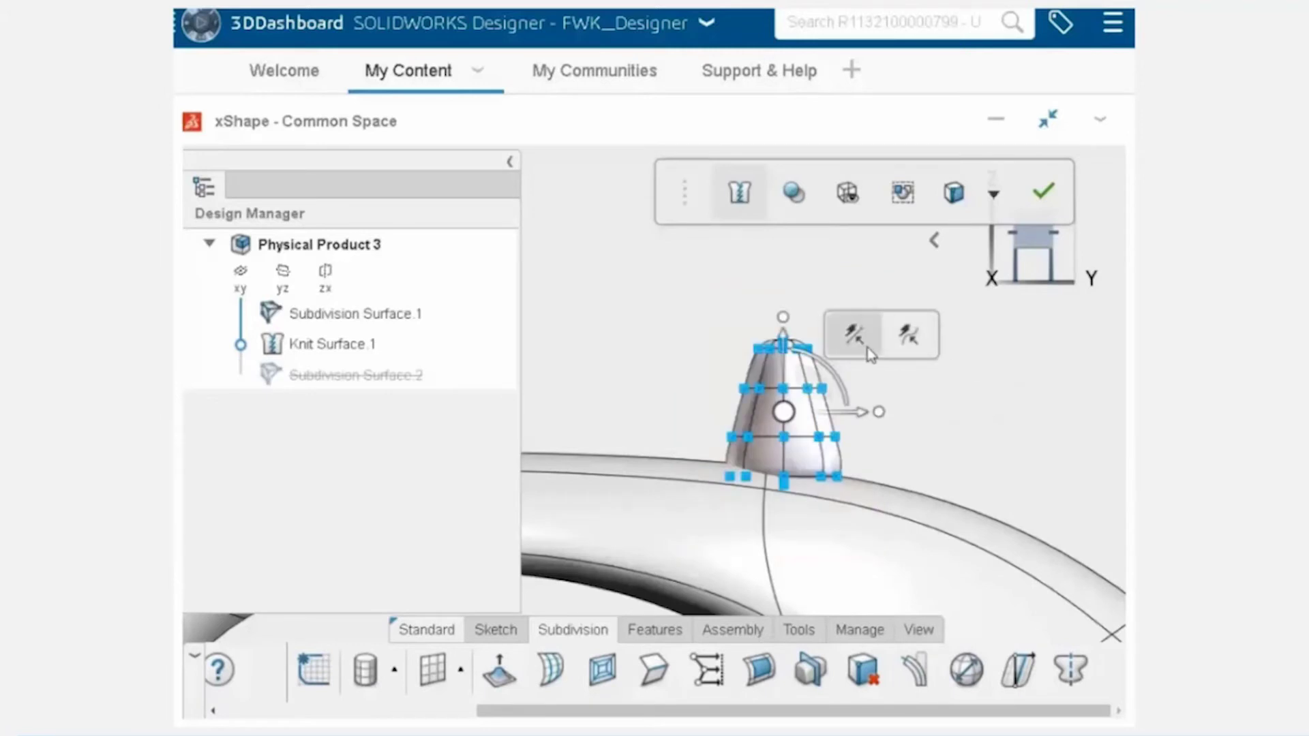
drag(799, 345, 802, 408)
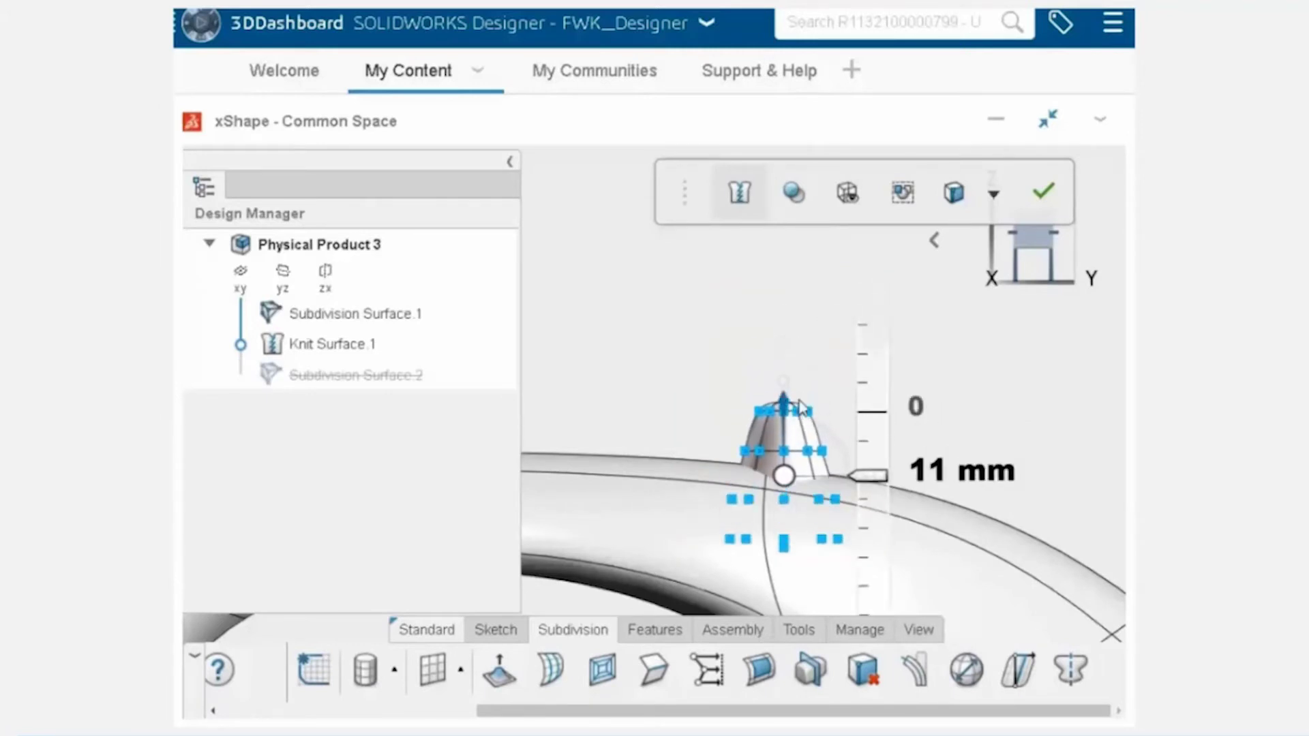
click(785, 327)
click(1043, 192)
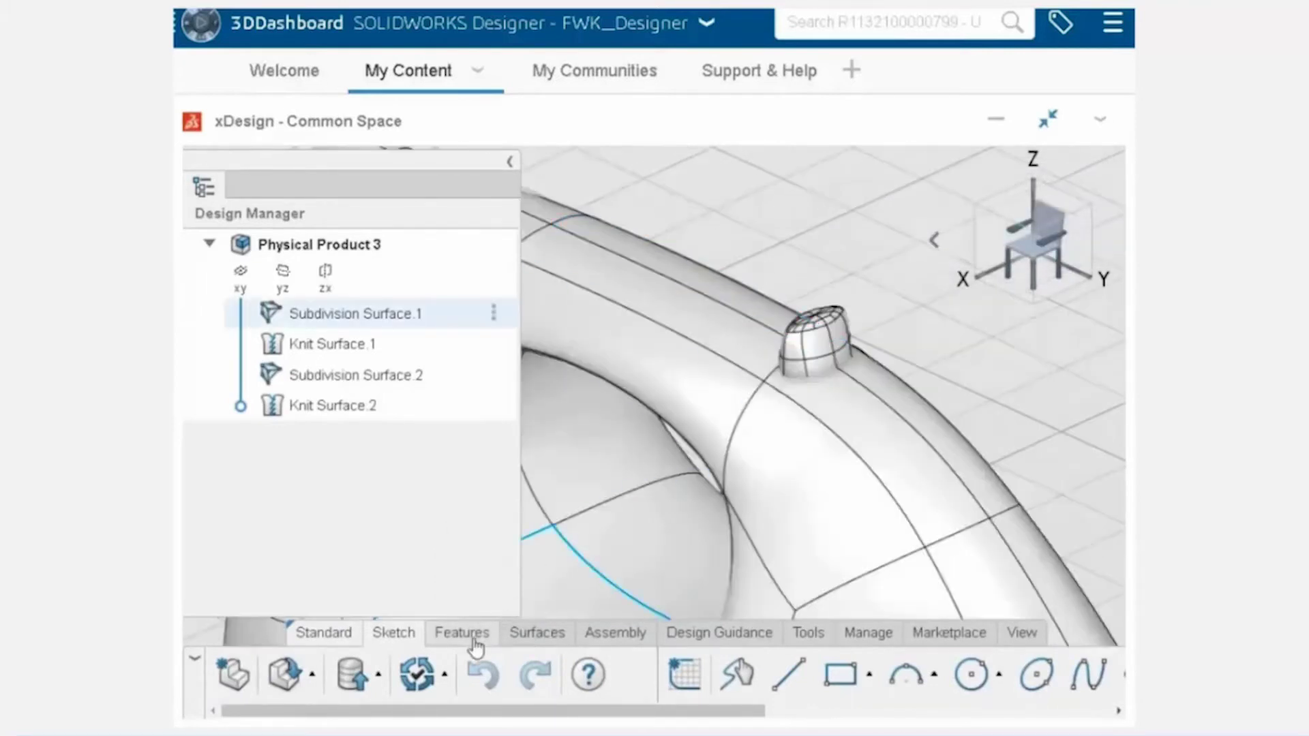
Step: Combine the tapered button and the main iron body into one body with the Add operation
click(443, 639)
click(1009, 712)
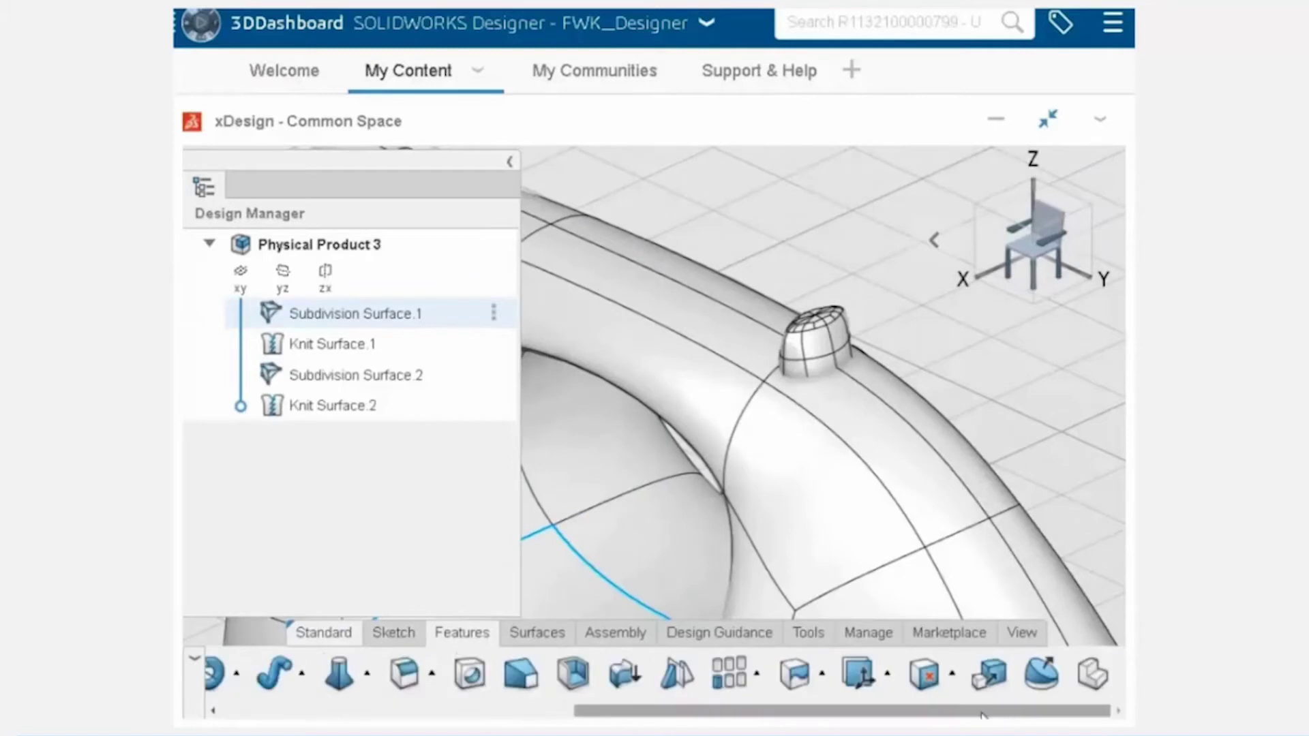
click(795, 674)
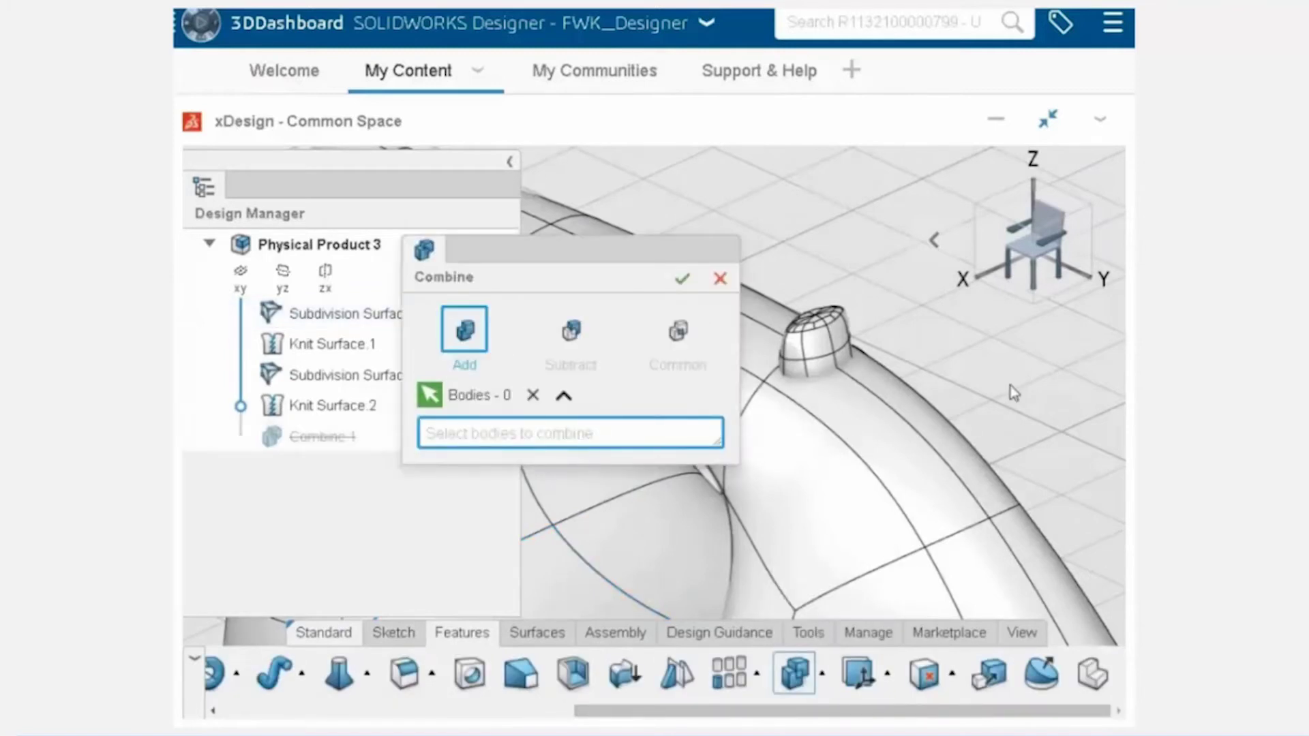
click(812, 462)
click(737, 374)
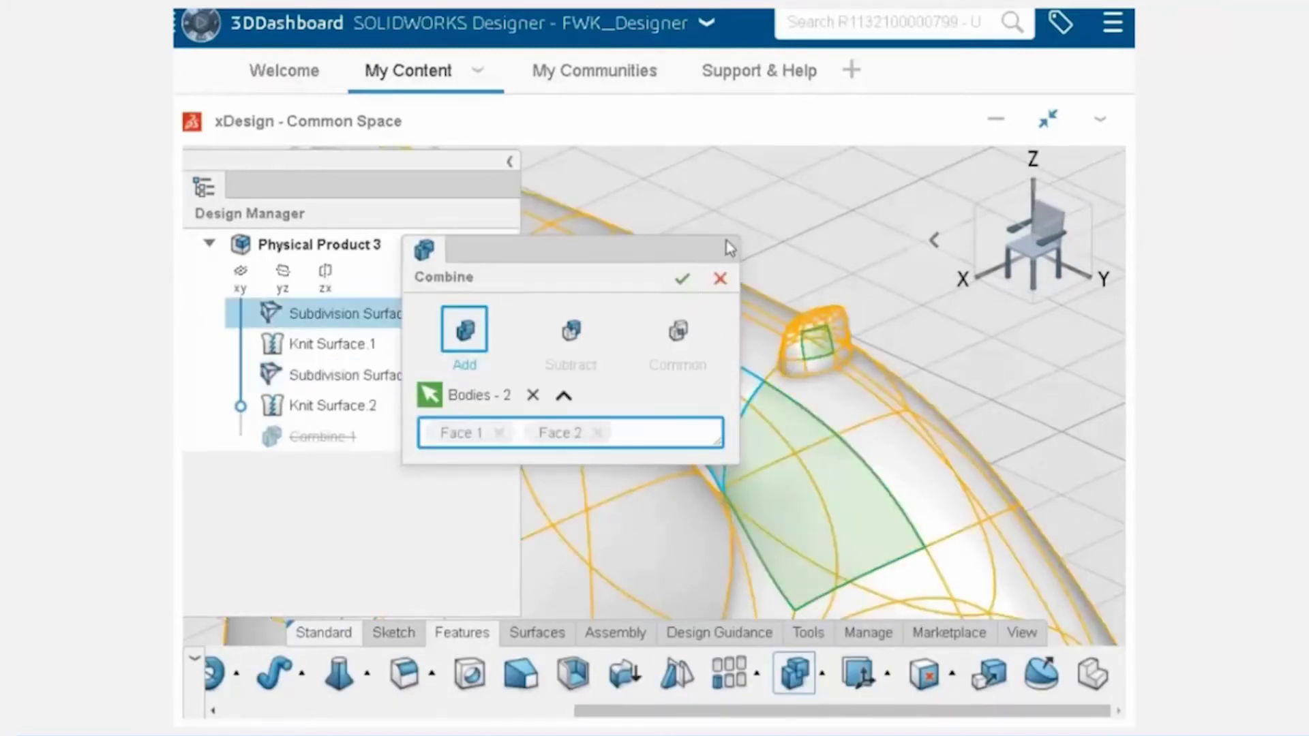
key(Return)
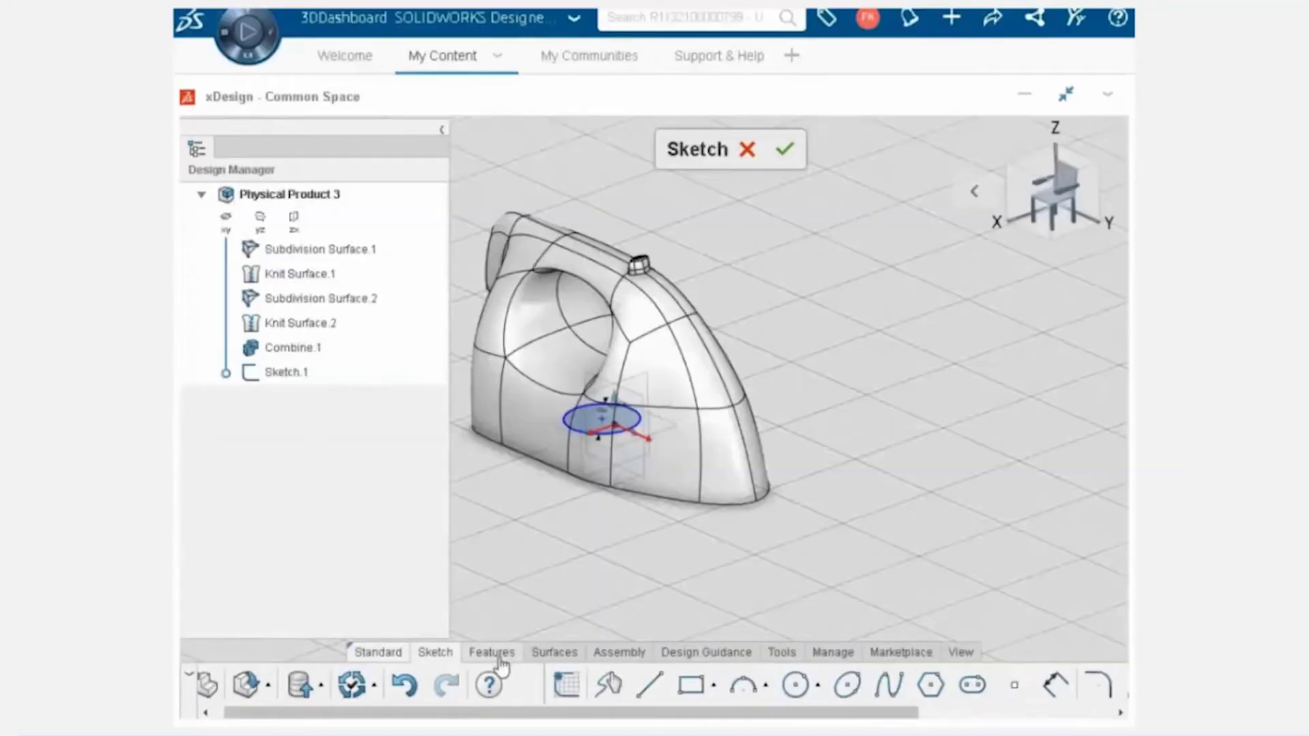
Step: Extrude the sketched circle into a cylindrical knob inside the handle opening
click(492, 652)
click(713, 688)
click(579, 221)
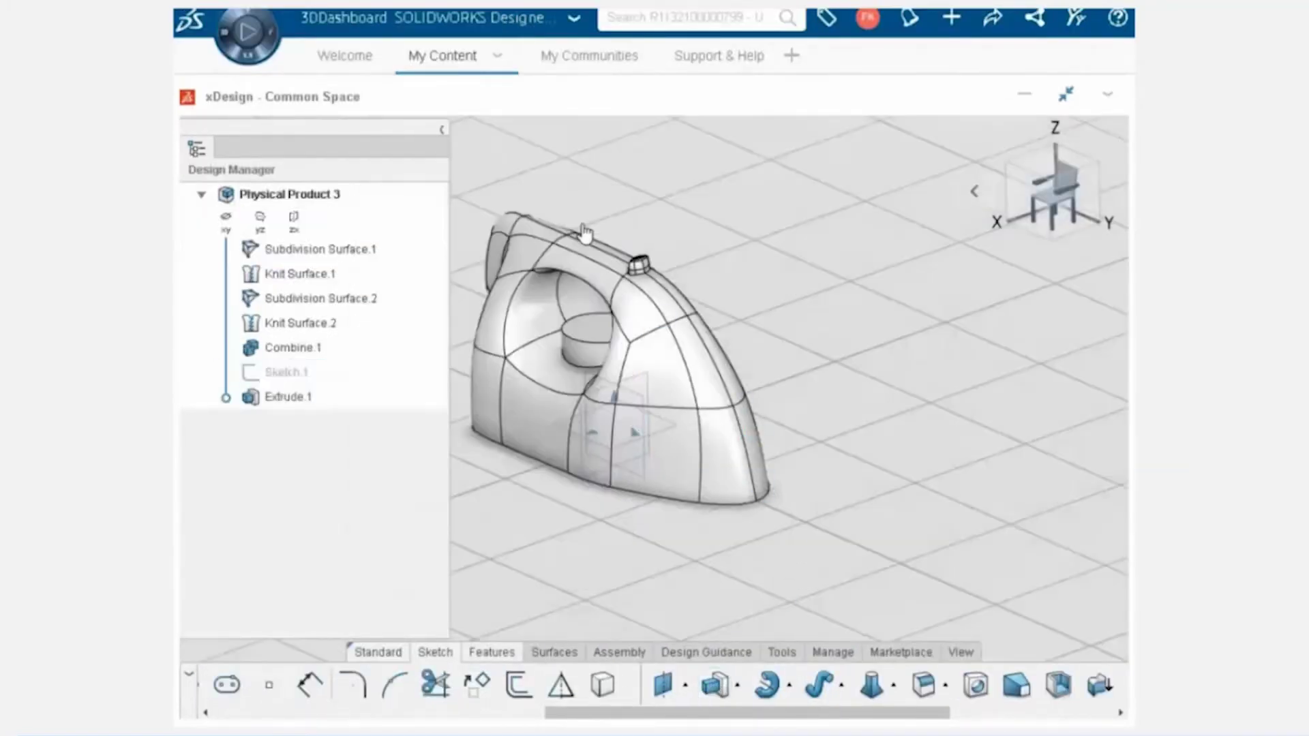
Step: Fillet the knob's top edge, the knob's base edge and the base edge of the tapered button with a 3 mm radius
click(924, 685)
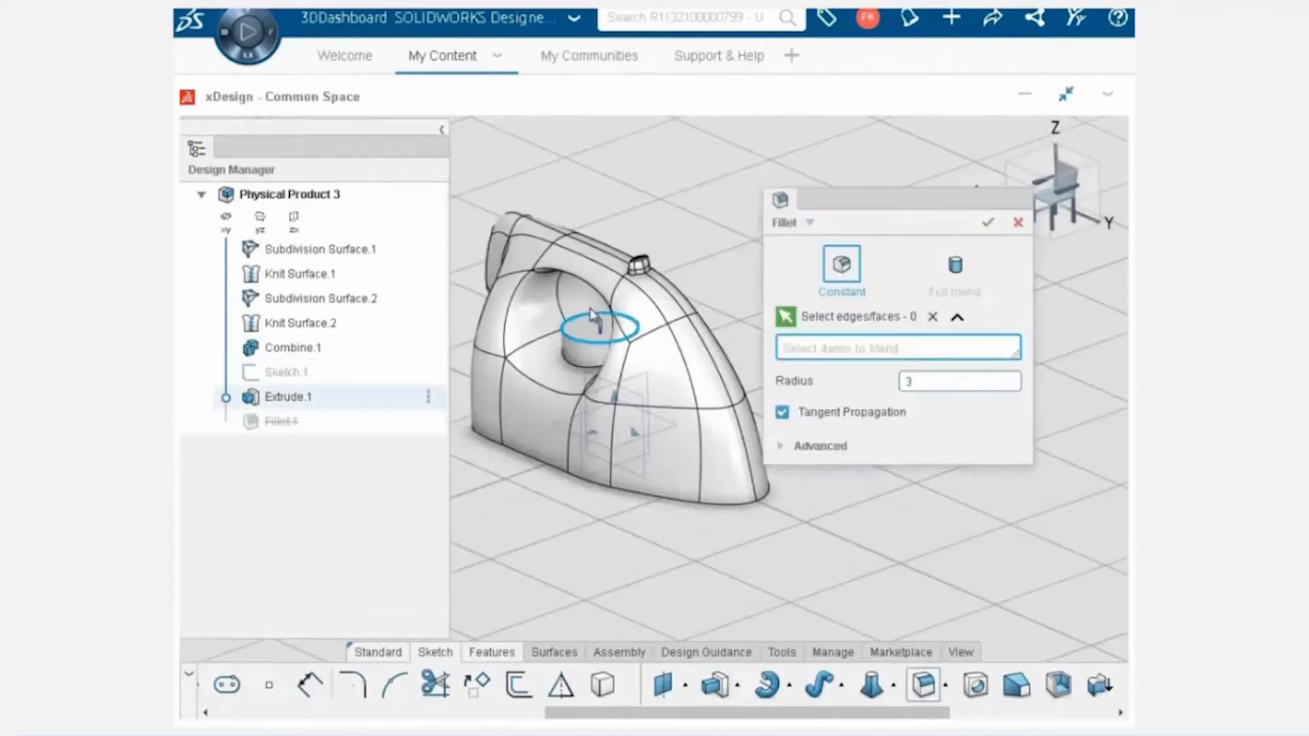
scroll(583, 351, up, 5)
click(570, 399)
click(569, 379)
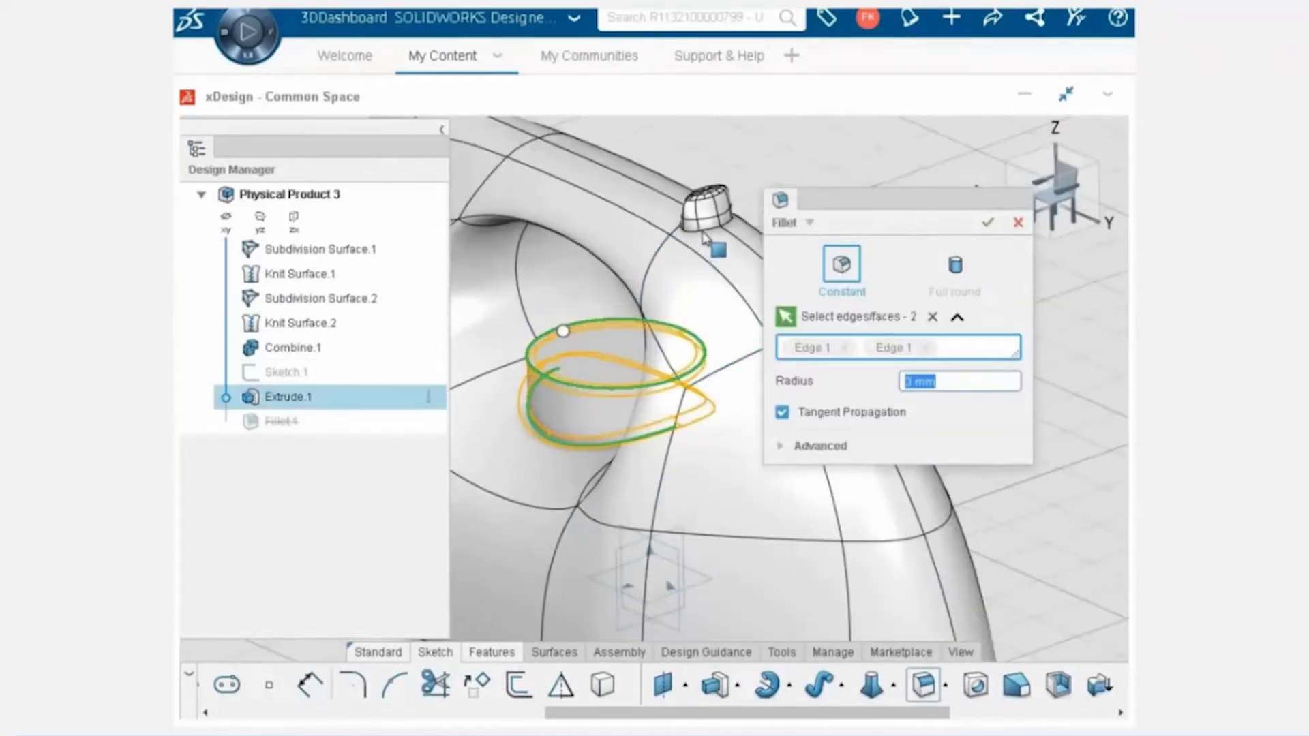
click(711, 228)
click(988, 222)
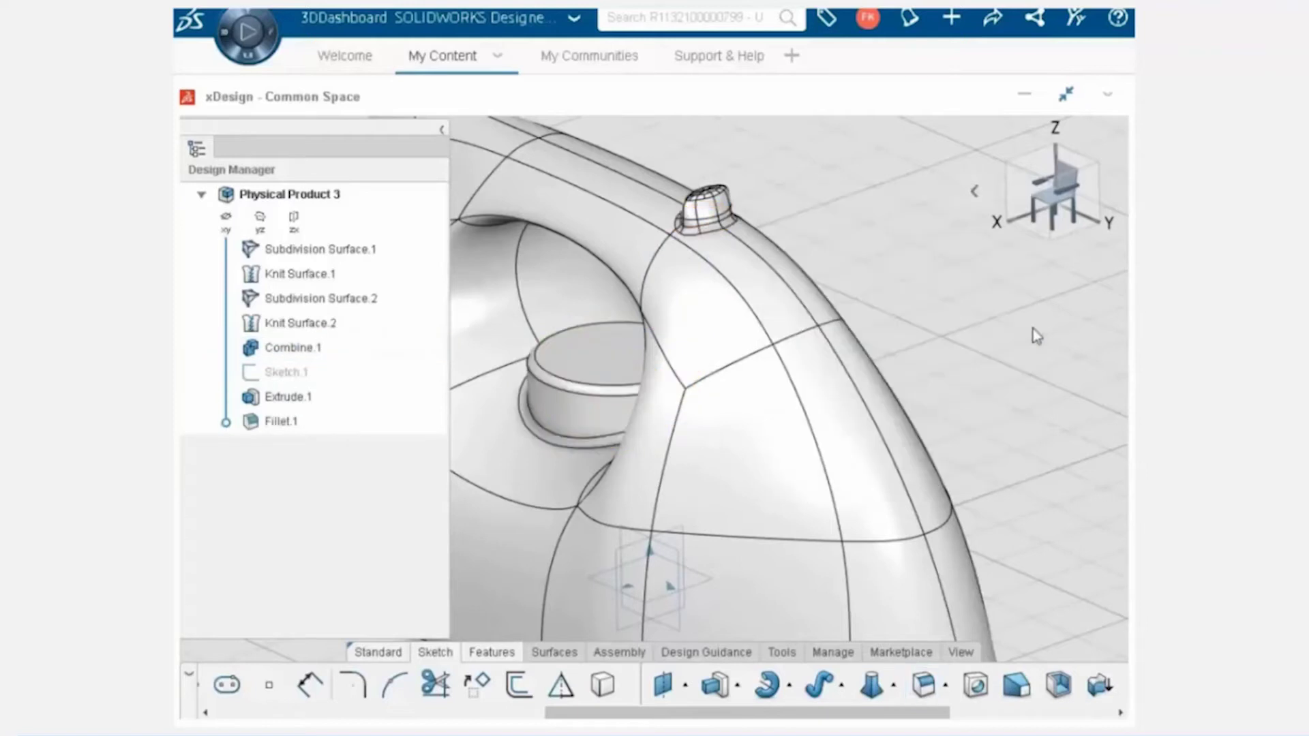
Step: Reopen the main body's subdivision surface, move the handle hole's lower inner edge downward in the YZ view, and finish editing
scroll(641, 453, down, 5)
click(748, 451)
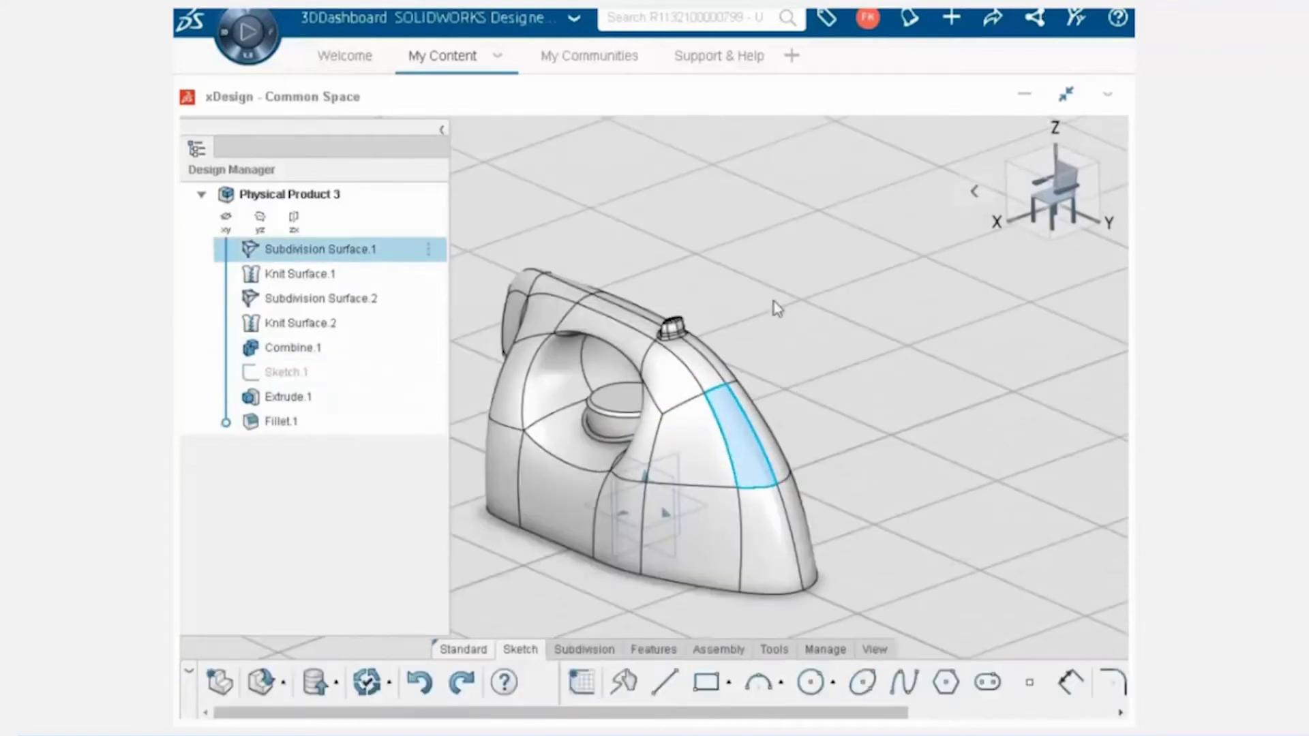
click(1033, 197)
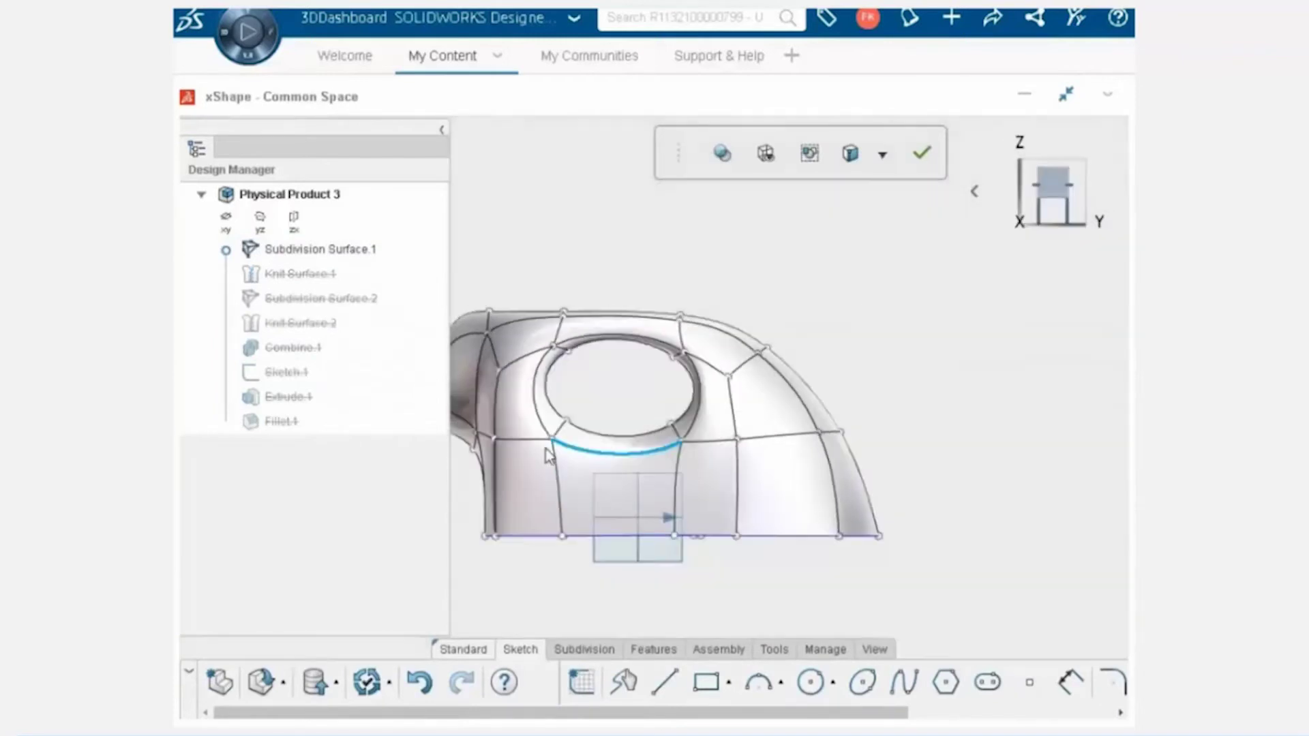
scroll(535, 453, up, 5)
click(808, 428)
drag(695, 341, 690, 383)
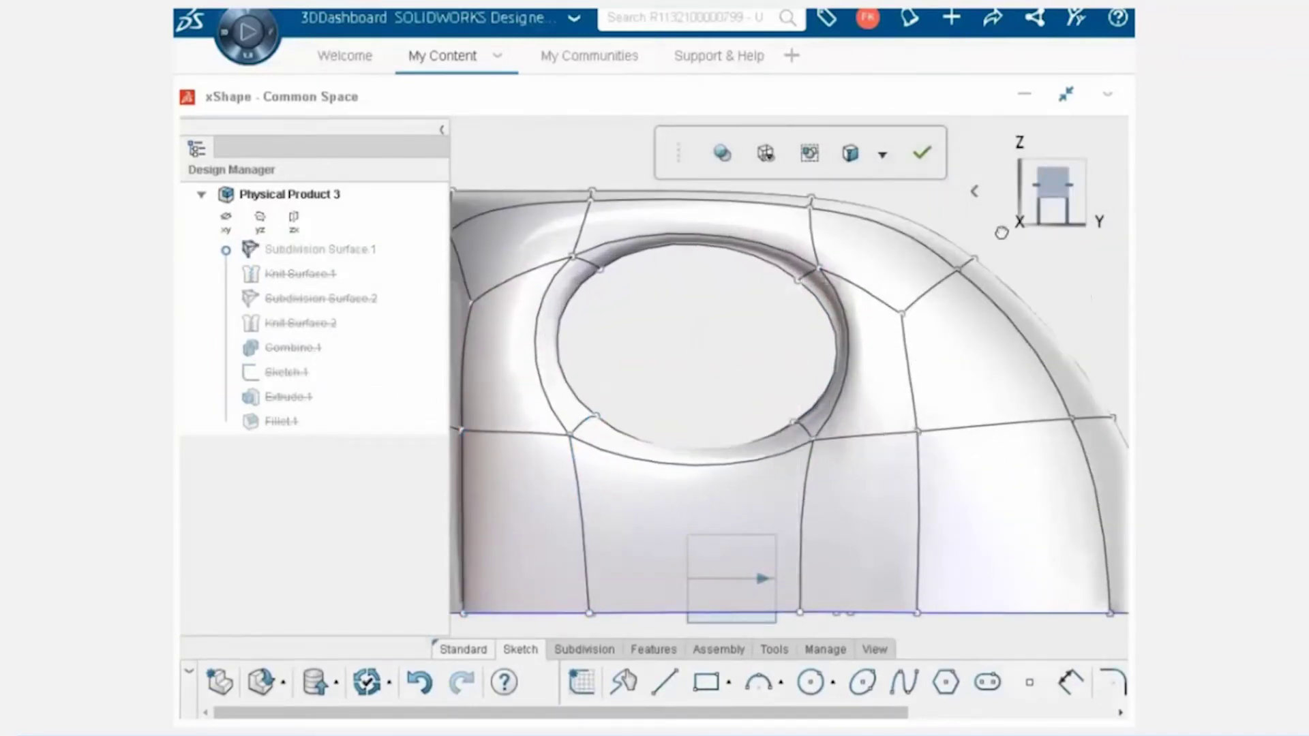
click(923, 154)
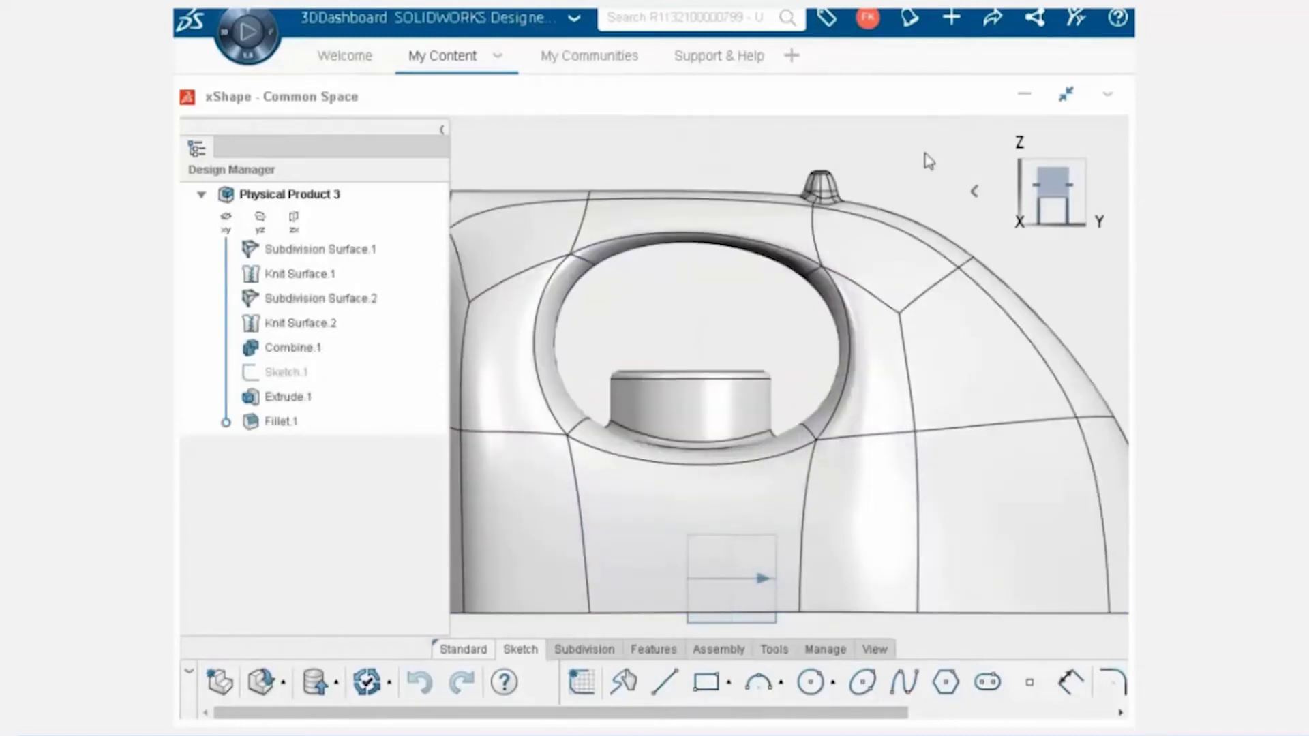
Step: Shorten the cylindrical knob inside the handle opening by reducing the Blind distance of its Extrude feature
click(735, 377)
click(754, 338)
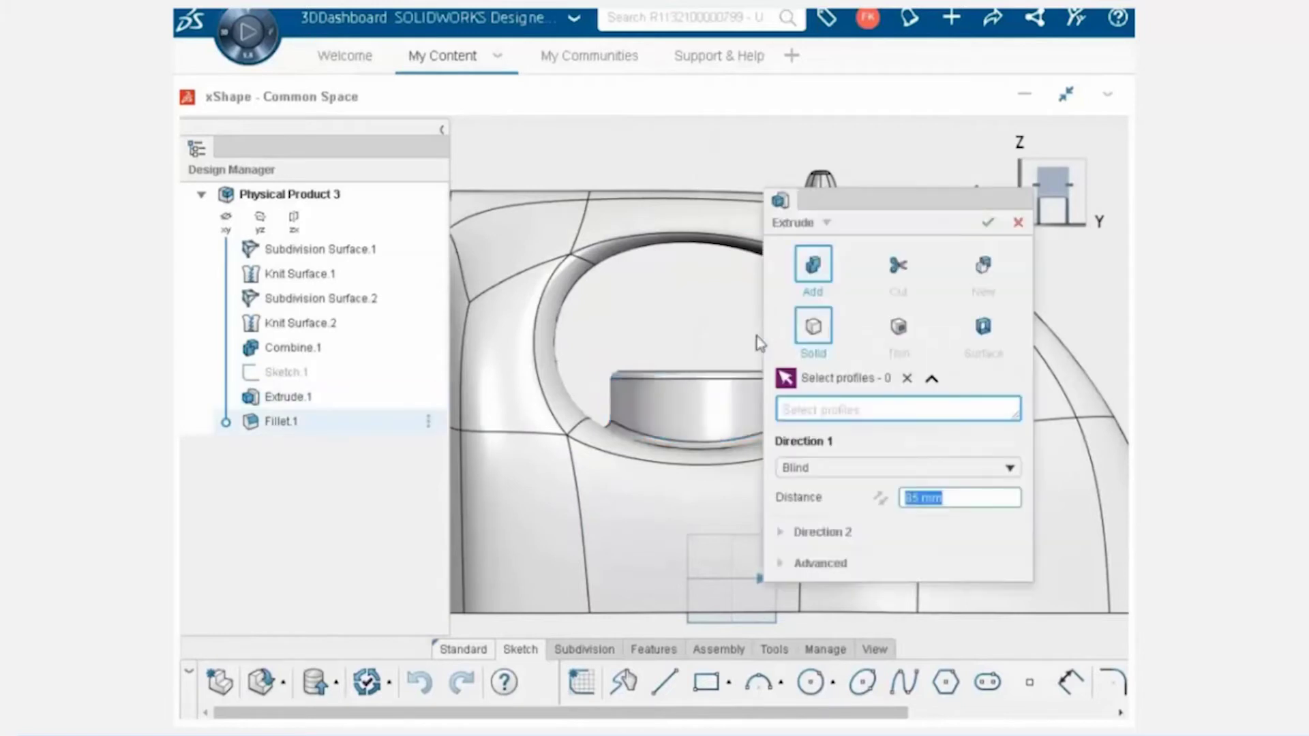
click(990, 226)
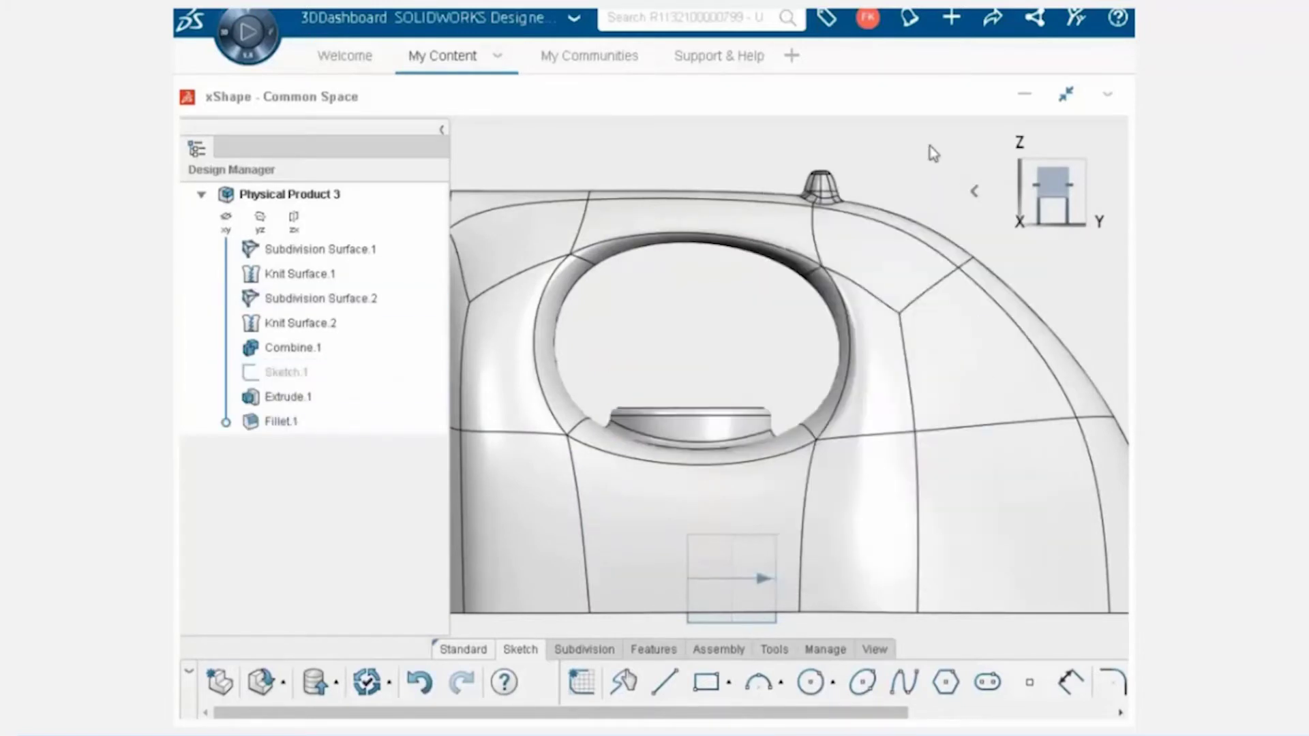
Step: Apply the light blue preset color to the whole iron, Physical Product 3
click(289, 194)
click(365, 146)
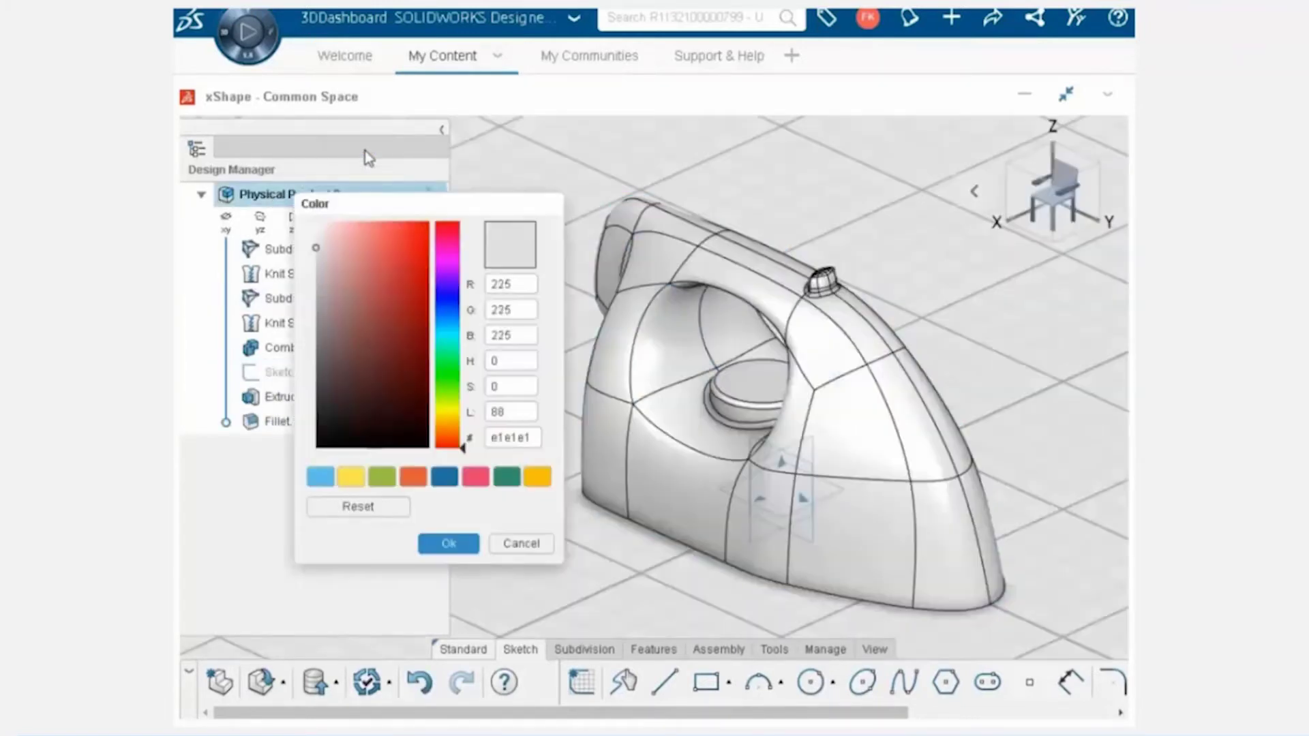
click(320, 476)
click(448, 544)
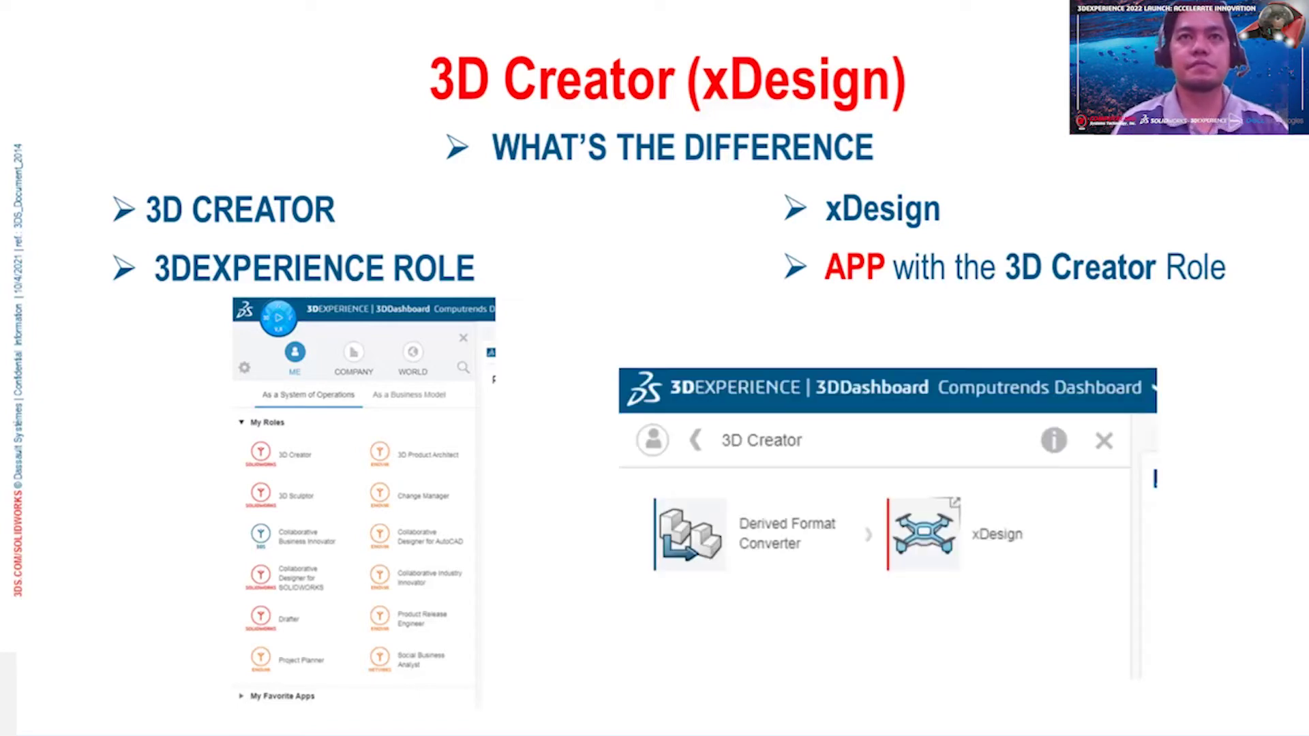
key(Right)
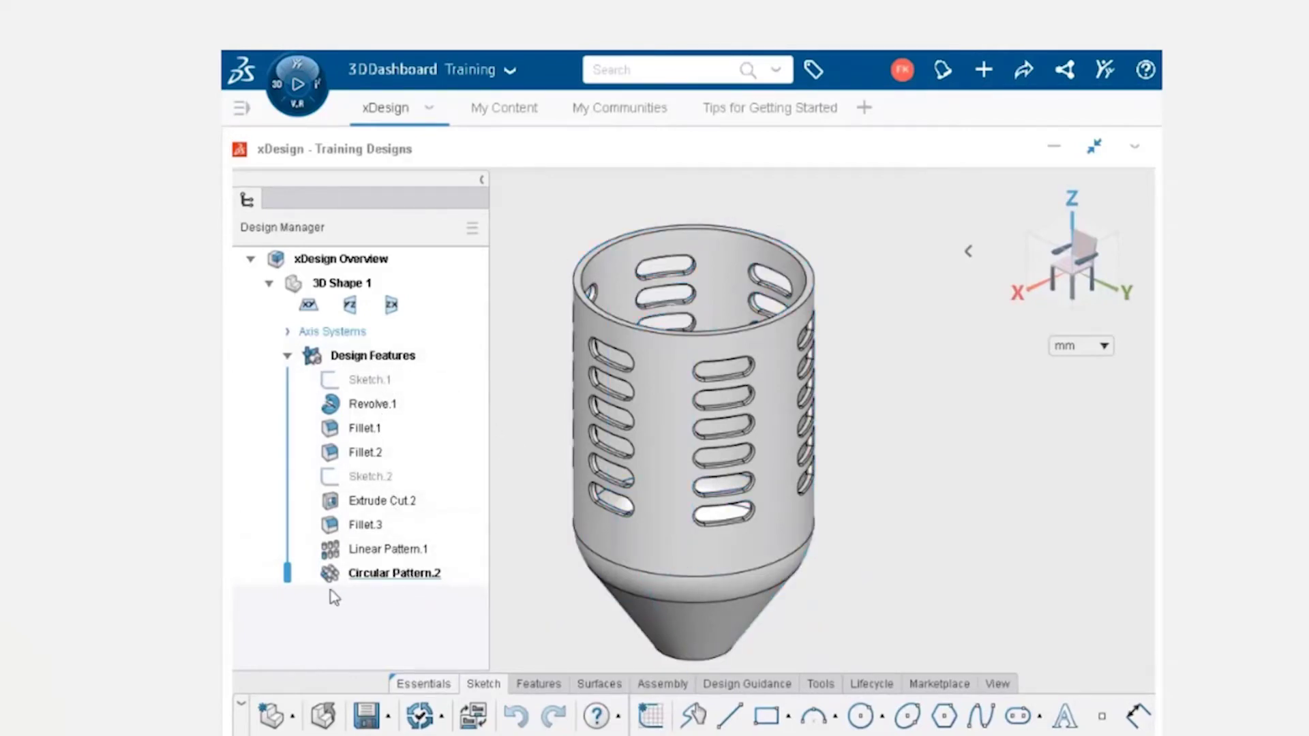
Step: Edit Sketch.2 of the slotted container, set the slot's end radius to 15 mm and exit the sketch
mouse_move(295, 591)
mouse_down()
mouse_move(294, 463)
mouse_move(304, 591)
mouse_up()
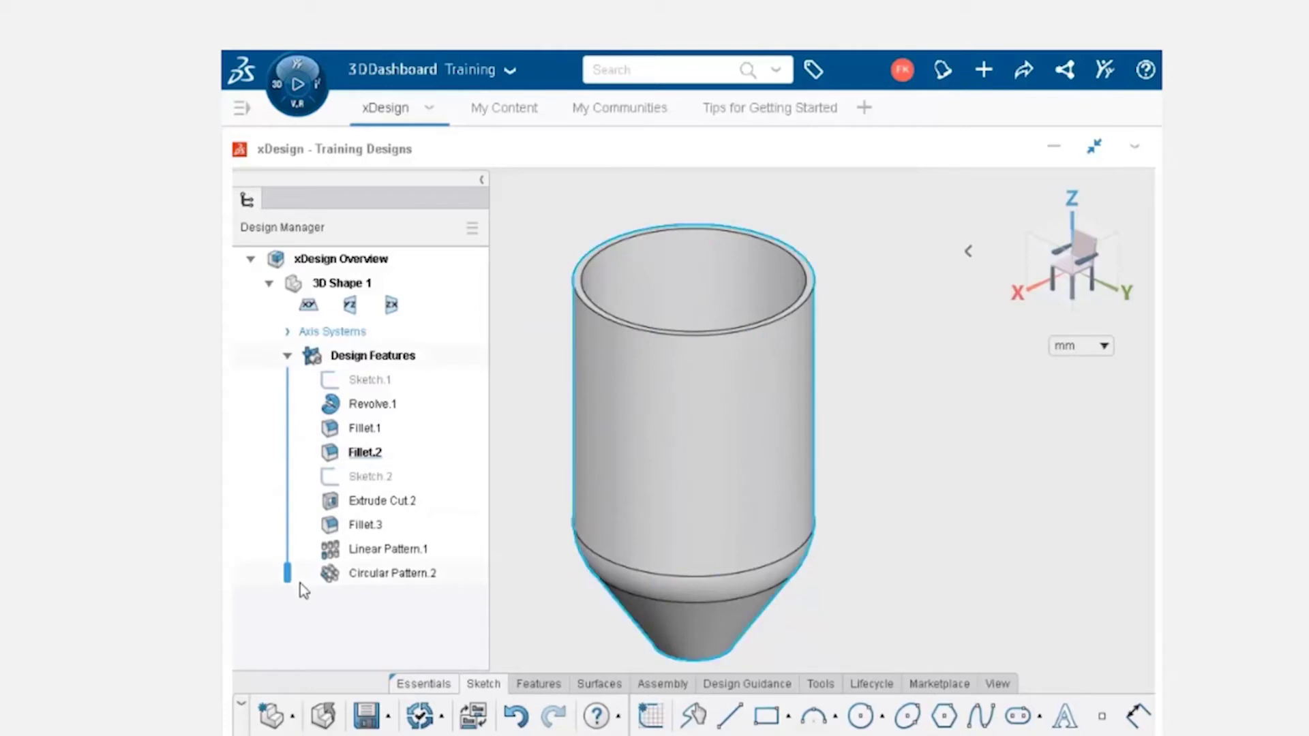
click(385, 480)
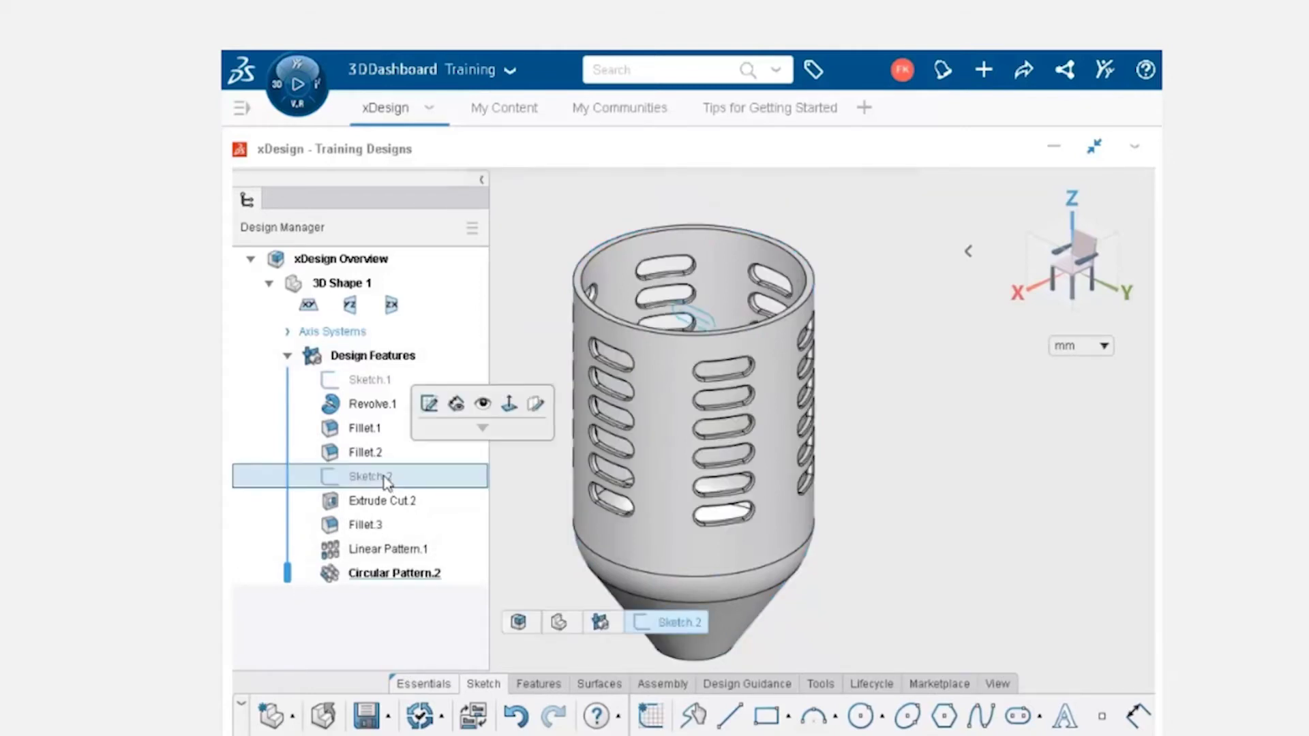
double_click(385, 479)
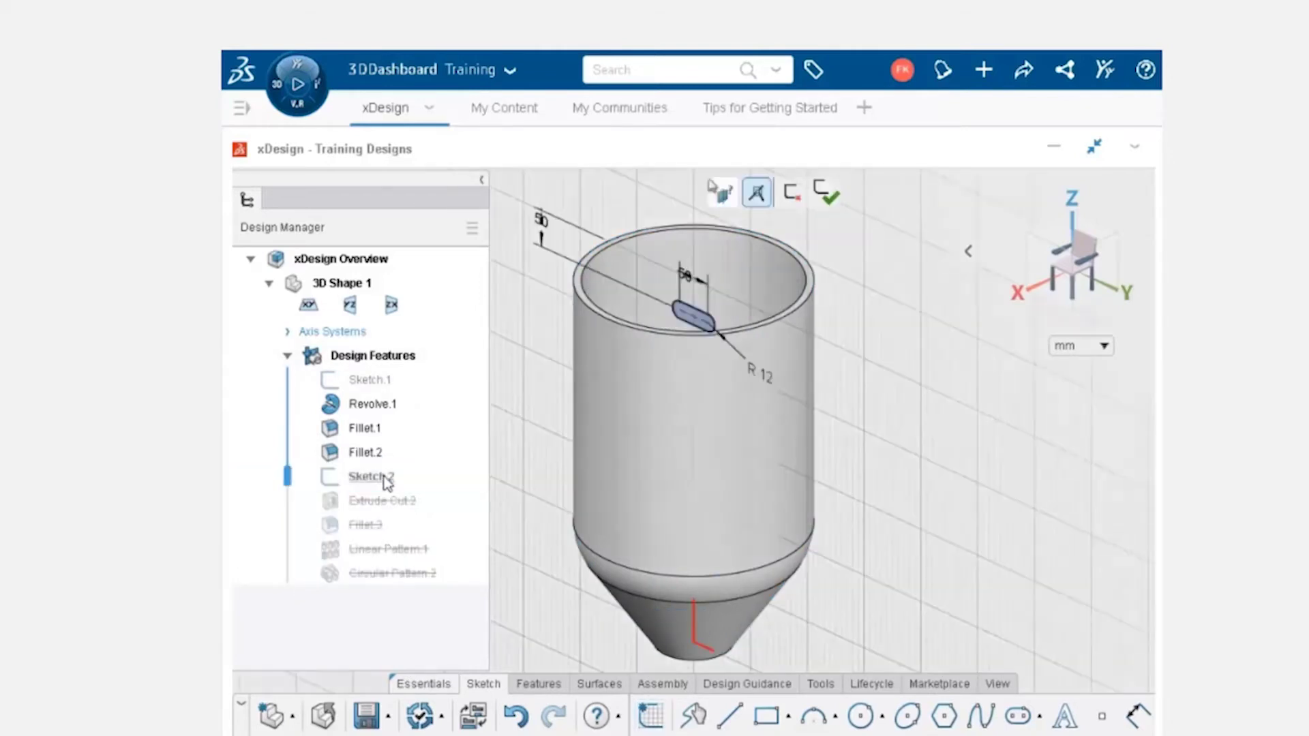
double_click(760, 374)
text(15)
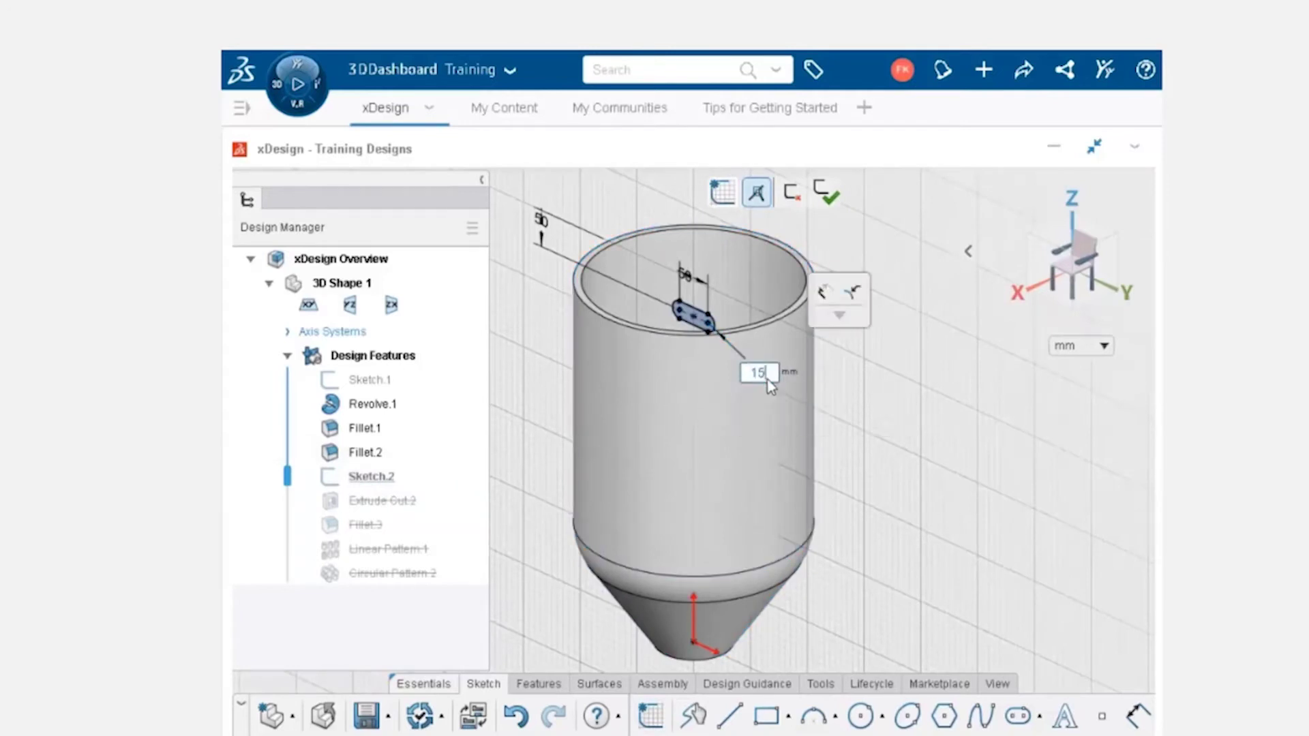
key(Return)
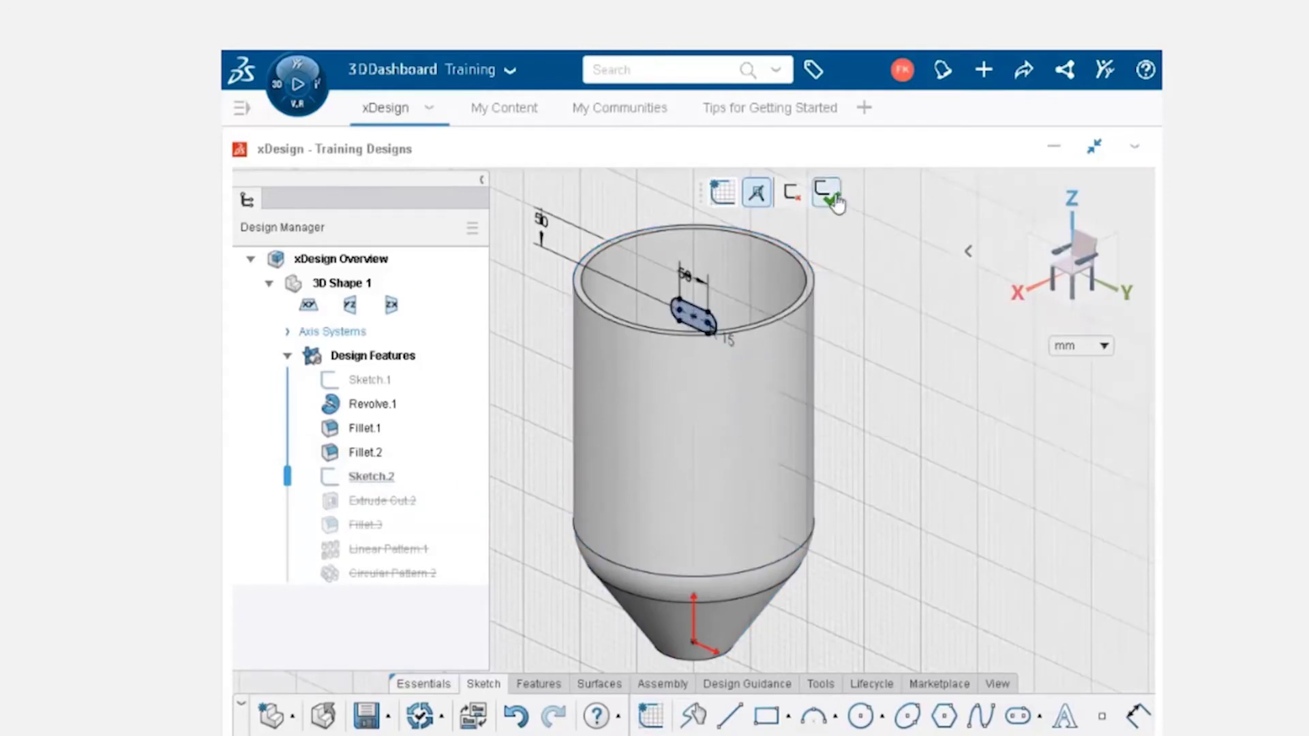
click(833, 197)
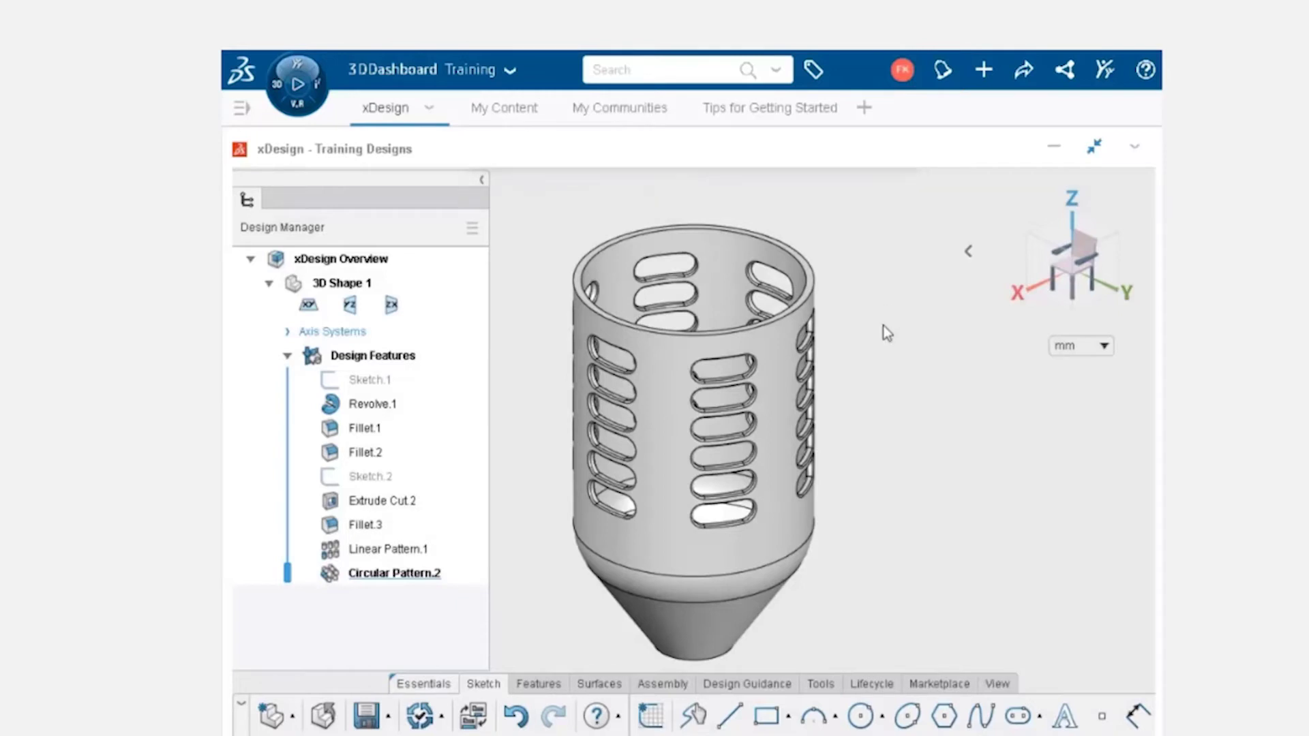
click(539, 685)
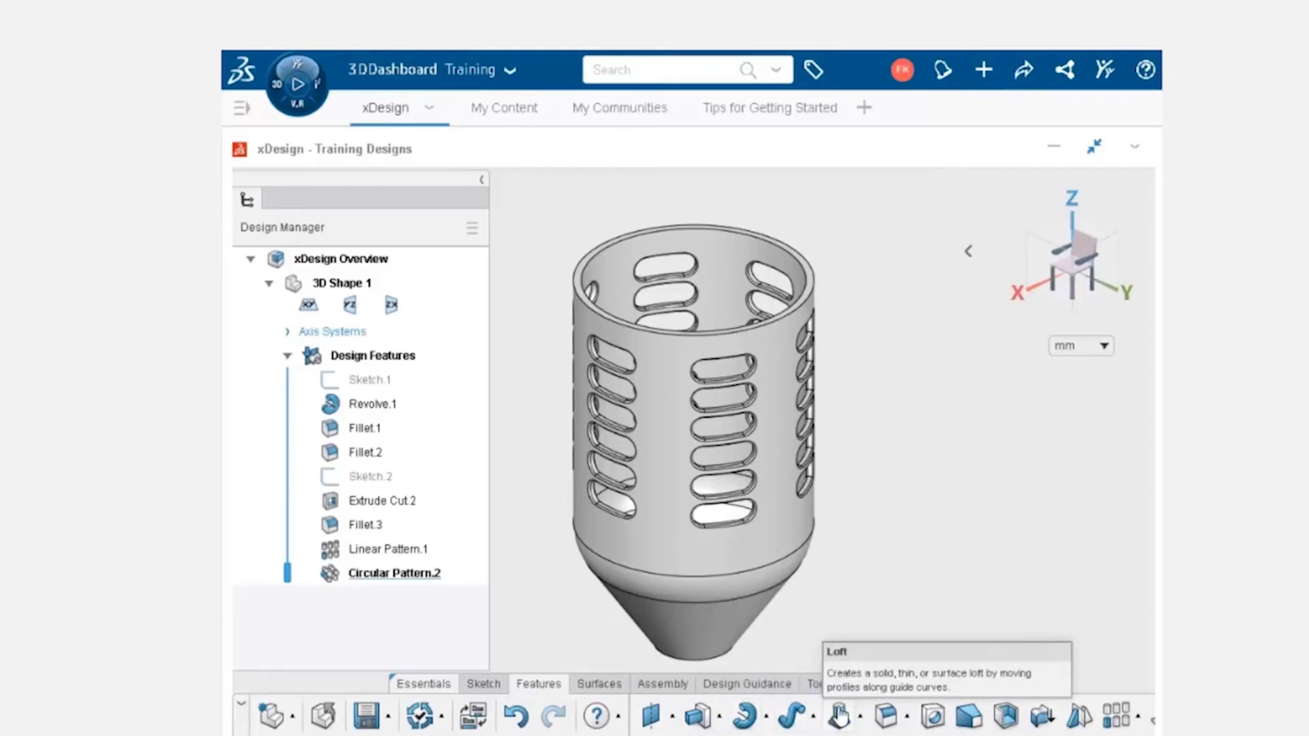
scroll(887, 716, right, 5)
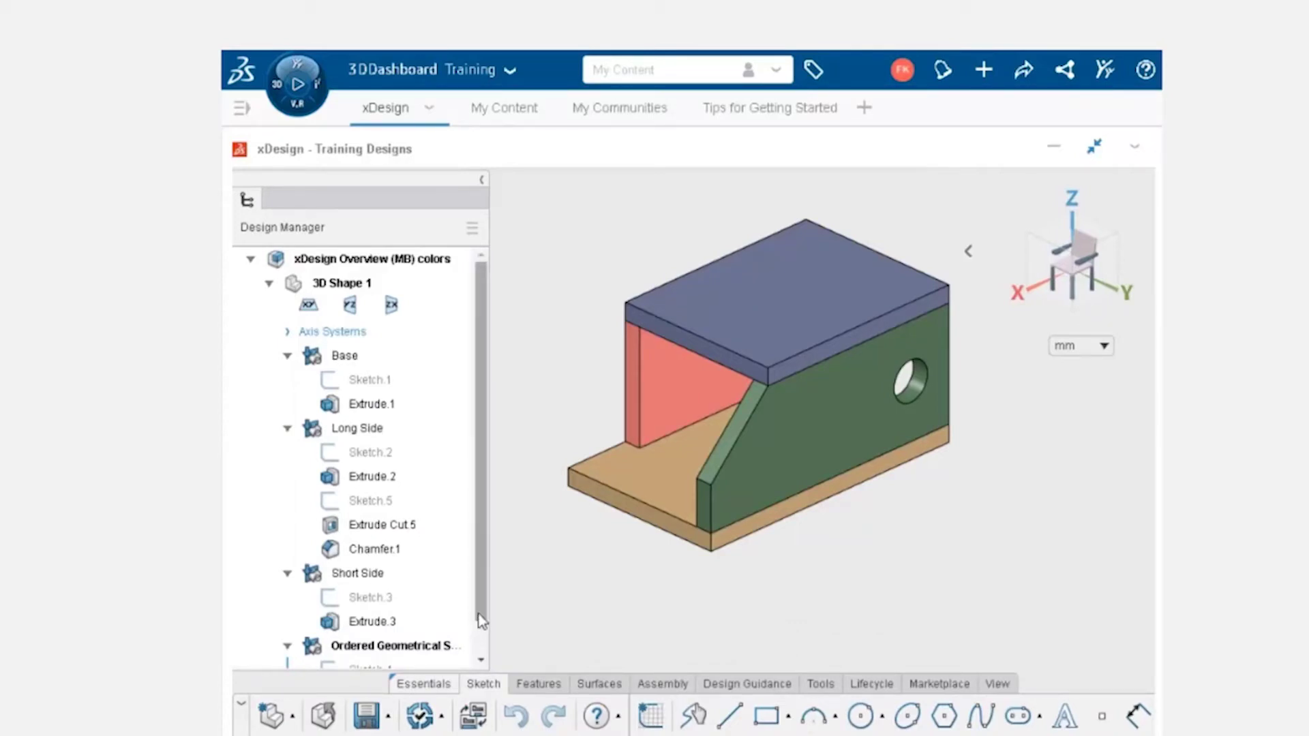
Step: Hide Extrude.1, the base plate of the colored box model
click(482, 652)
drag(483, 645, 508, 460)
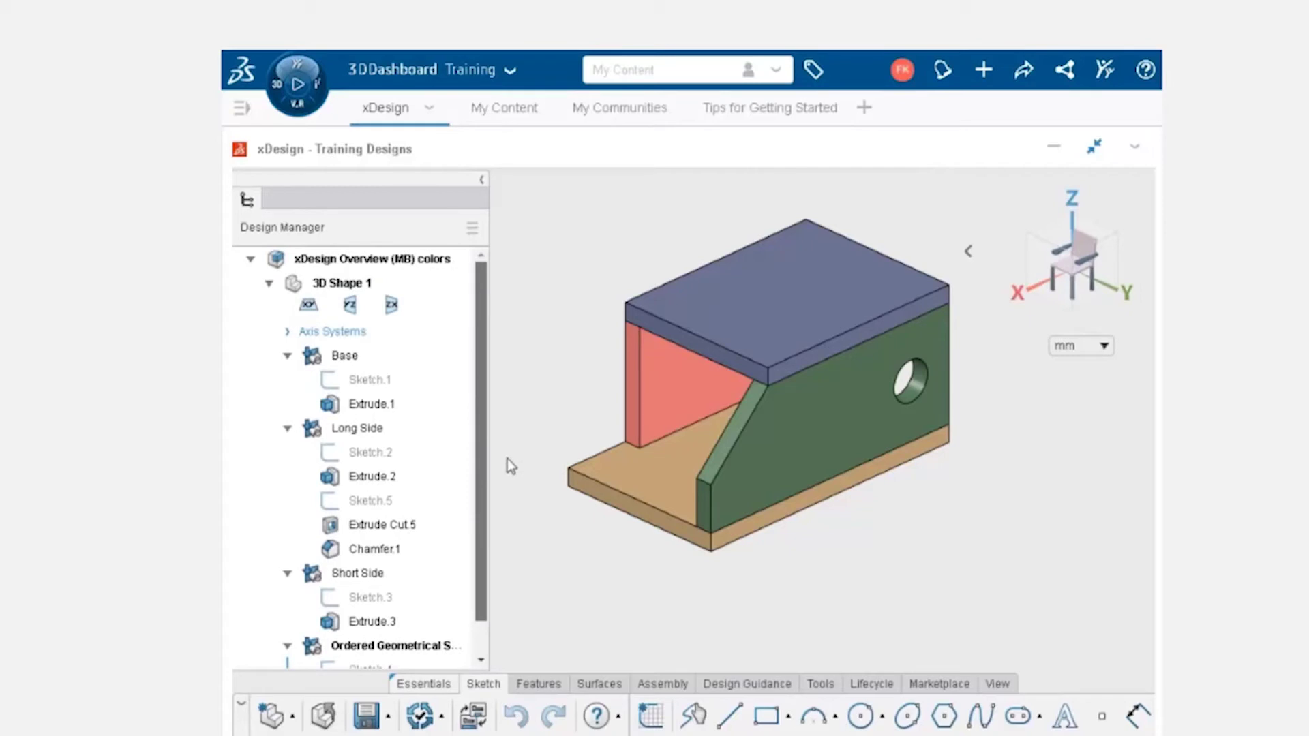
click(368, 406)
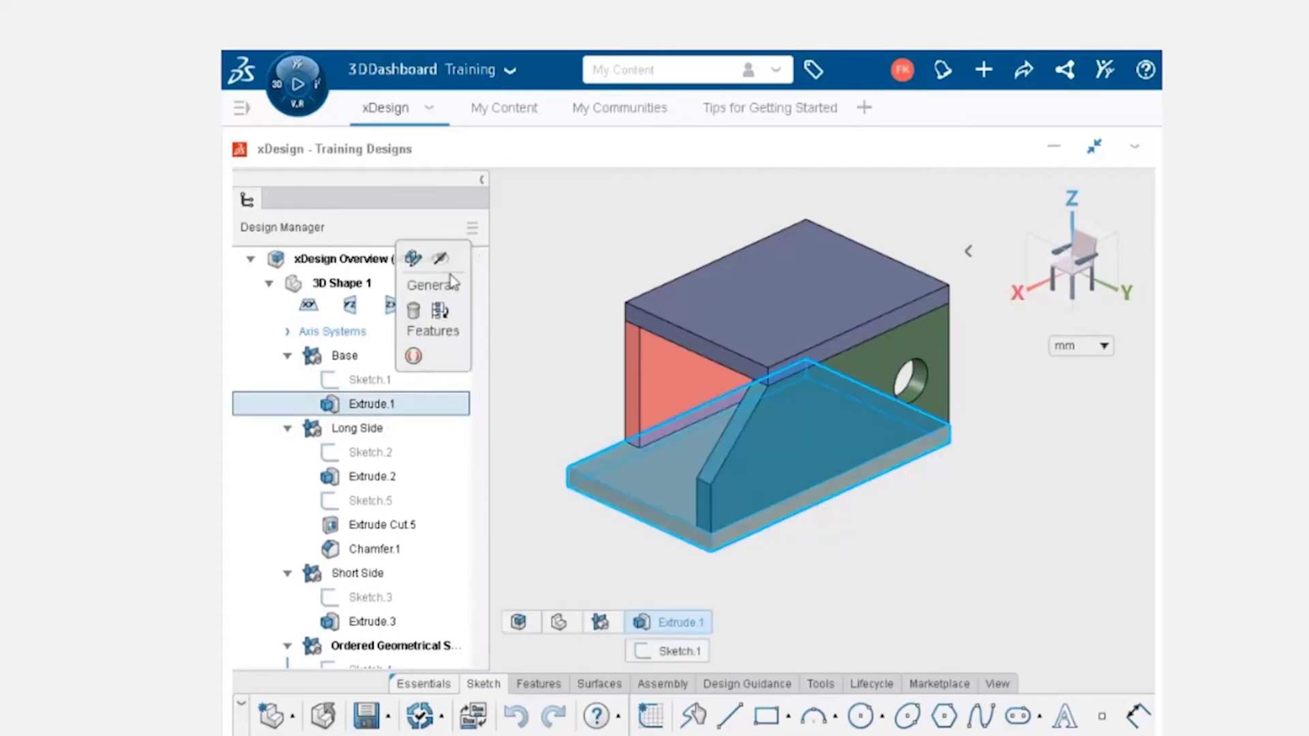
click(440, 259)
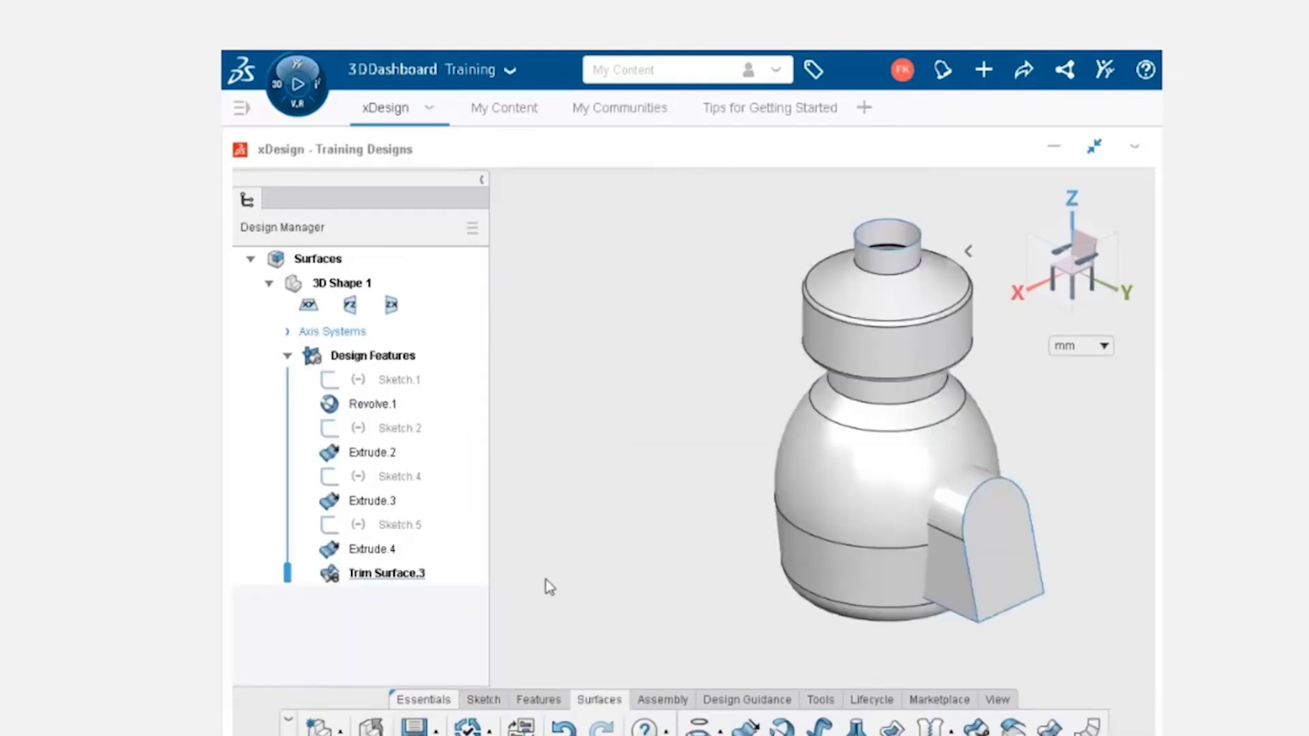
Step: Roll the Surfaces bottle model back to its profile sketch, review the full surface revolve, and roll the history forward again
mouse_move(289, 579)
mouse_down()
mouse_move(305, 510)
mouse_move(291, 416)
mouse_up()
click(364, 405)
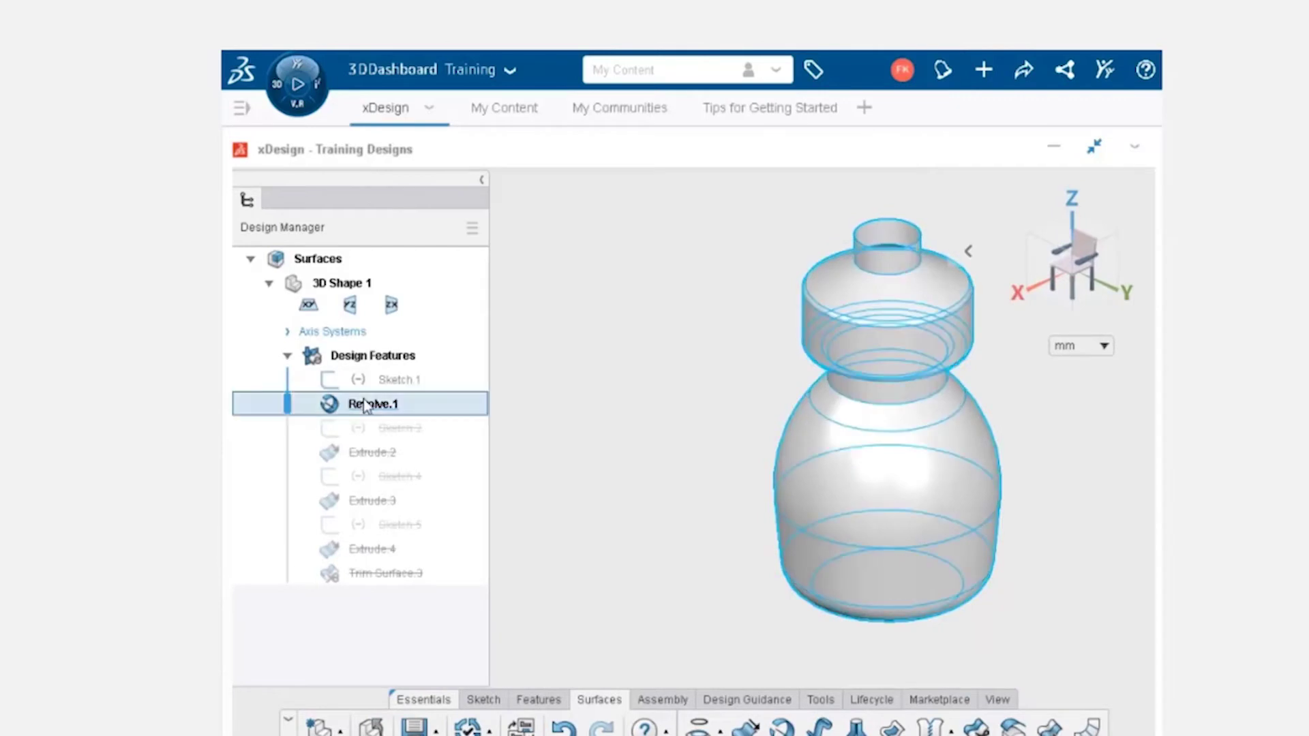
key(Up)
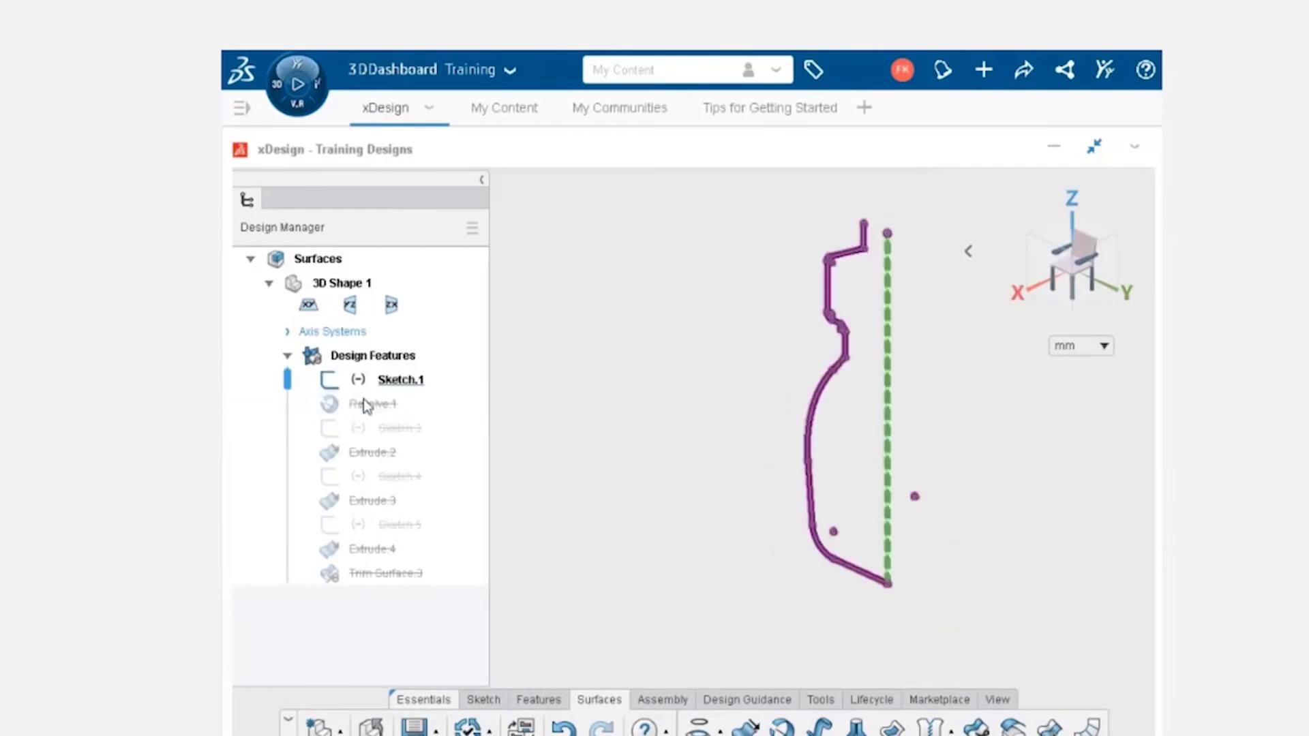
double_click(367, 405)
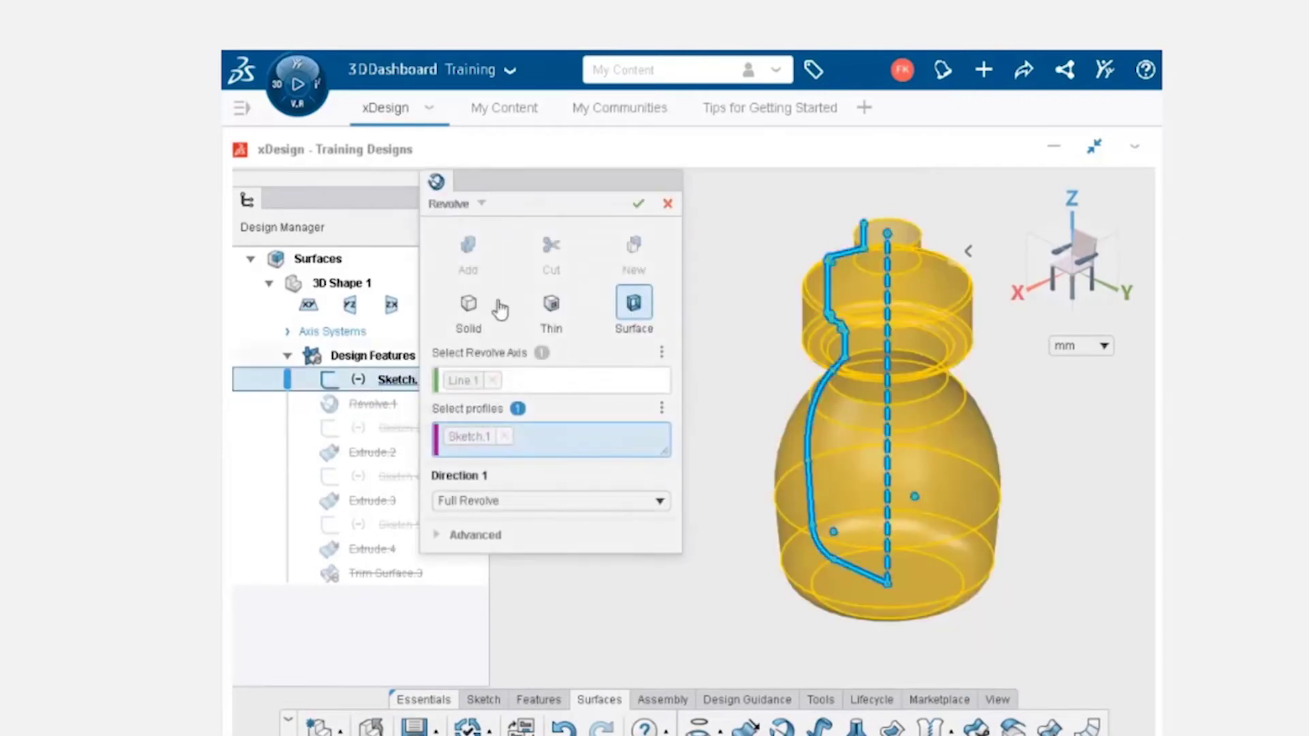
click(635, 204)
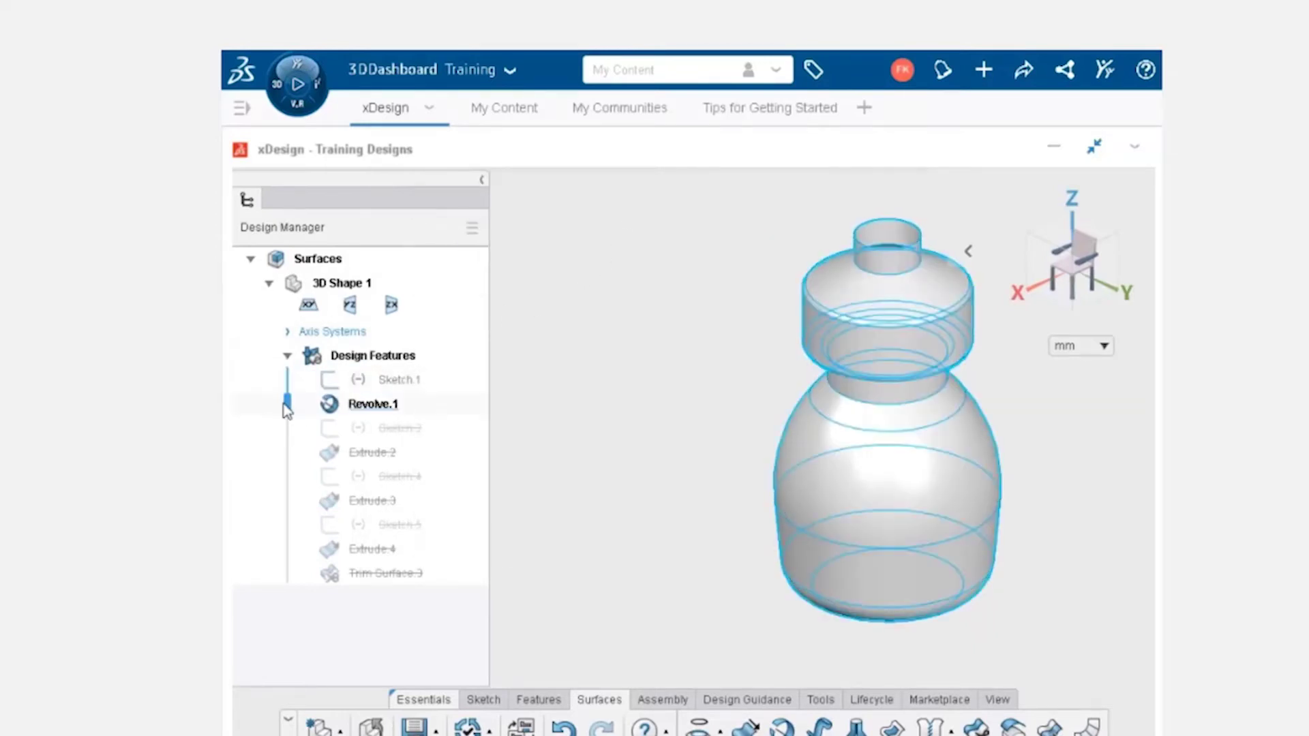
drag(296, 436, 299, 591)
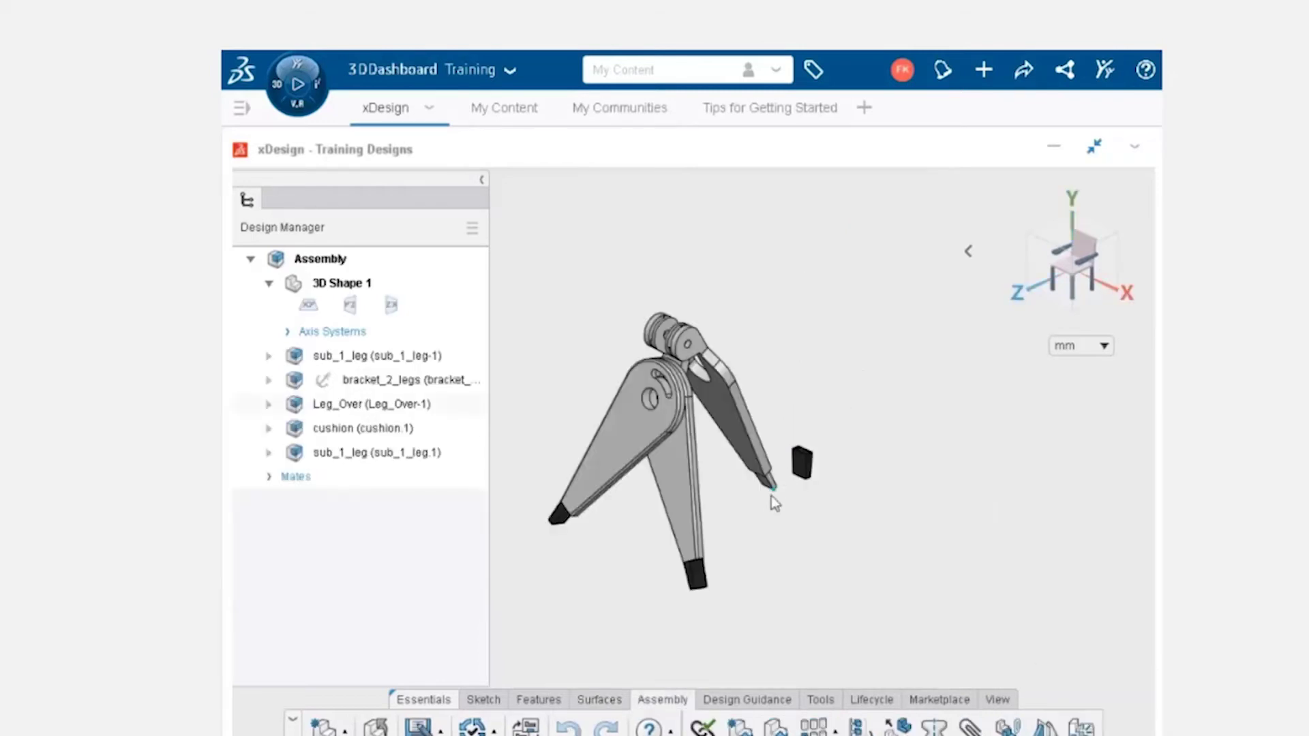
Step: Add a coincident mate between the cushion's hidden inner face, Face.4, and the side face of Leg_Over's narrow tip
scroll(768, 491, up, 5)
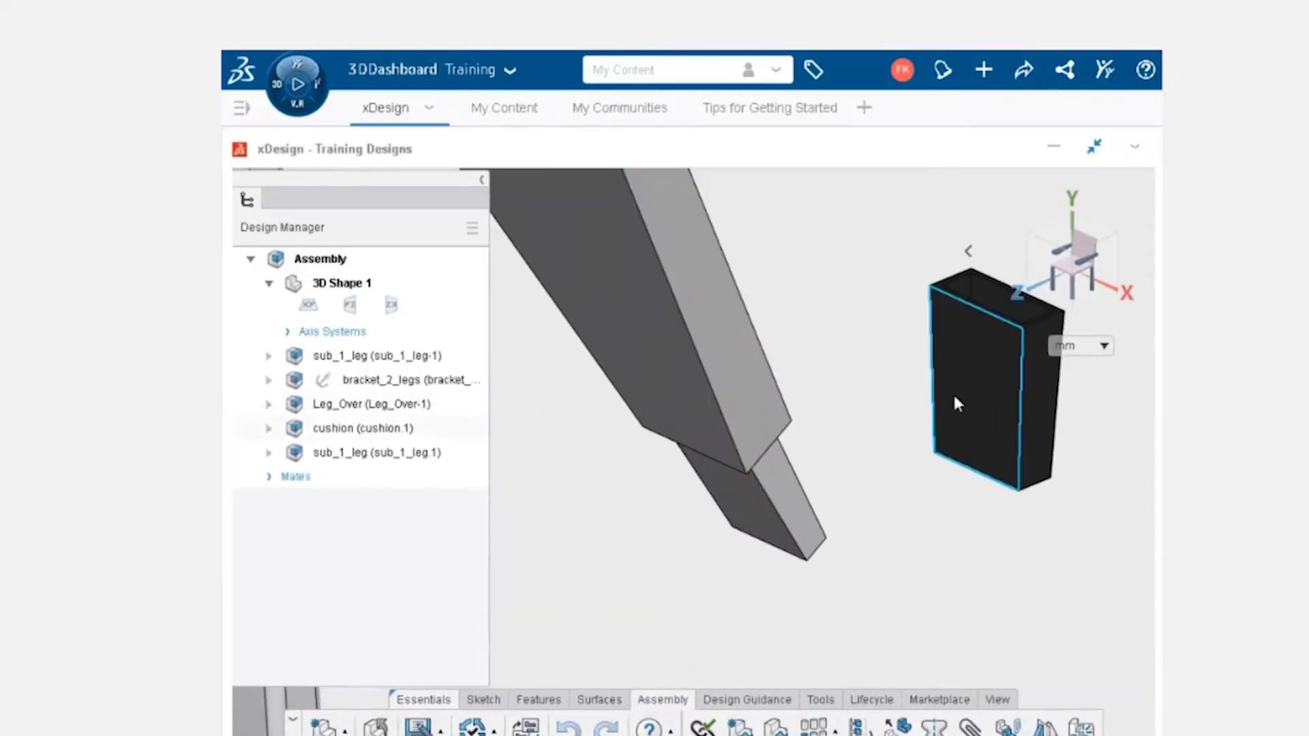
click(955, 401)
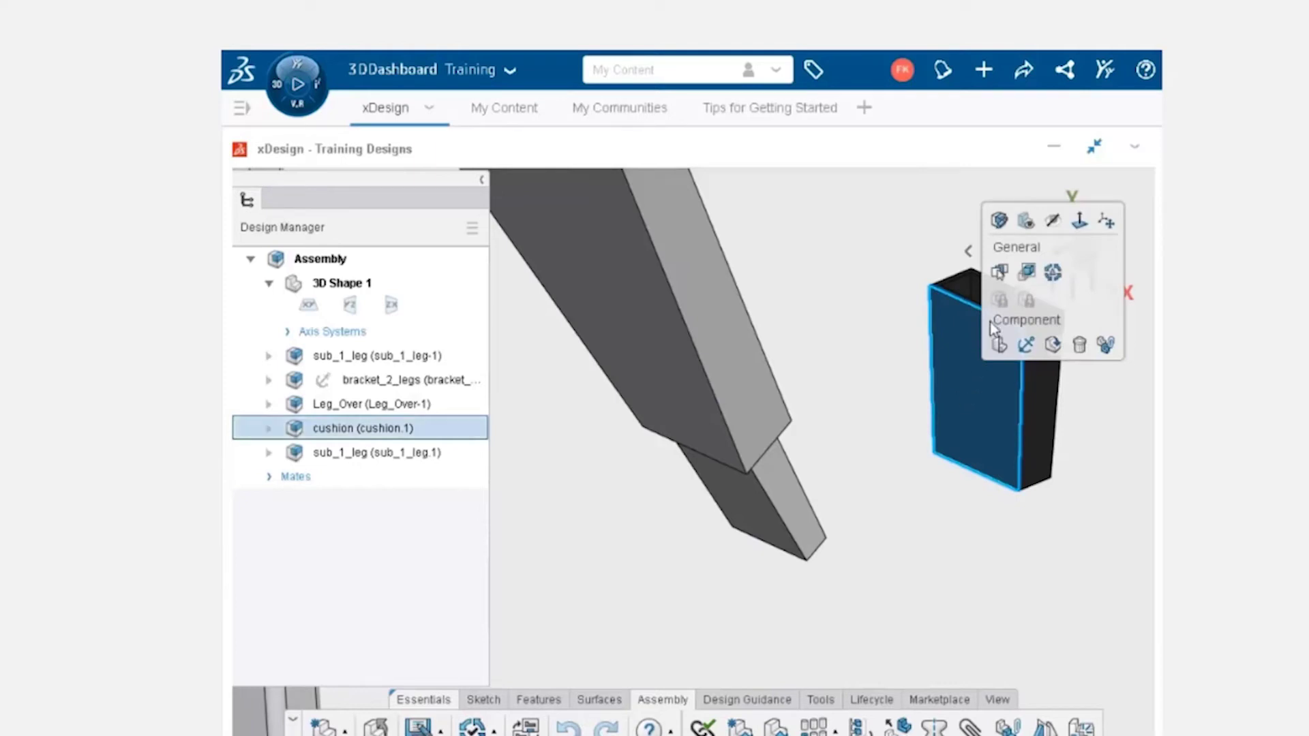
click(1000, 274)
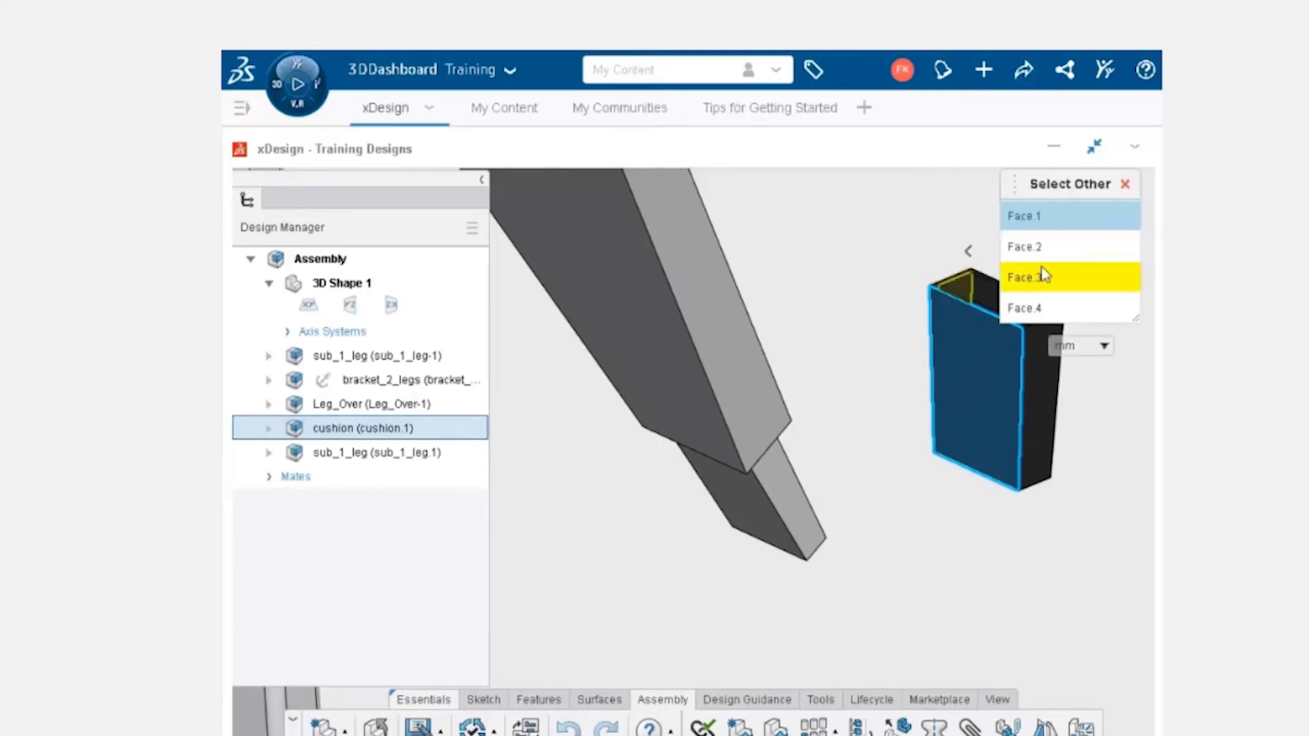
click(1047, 311)
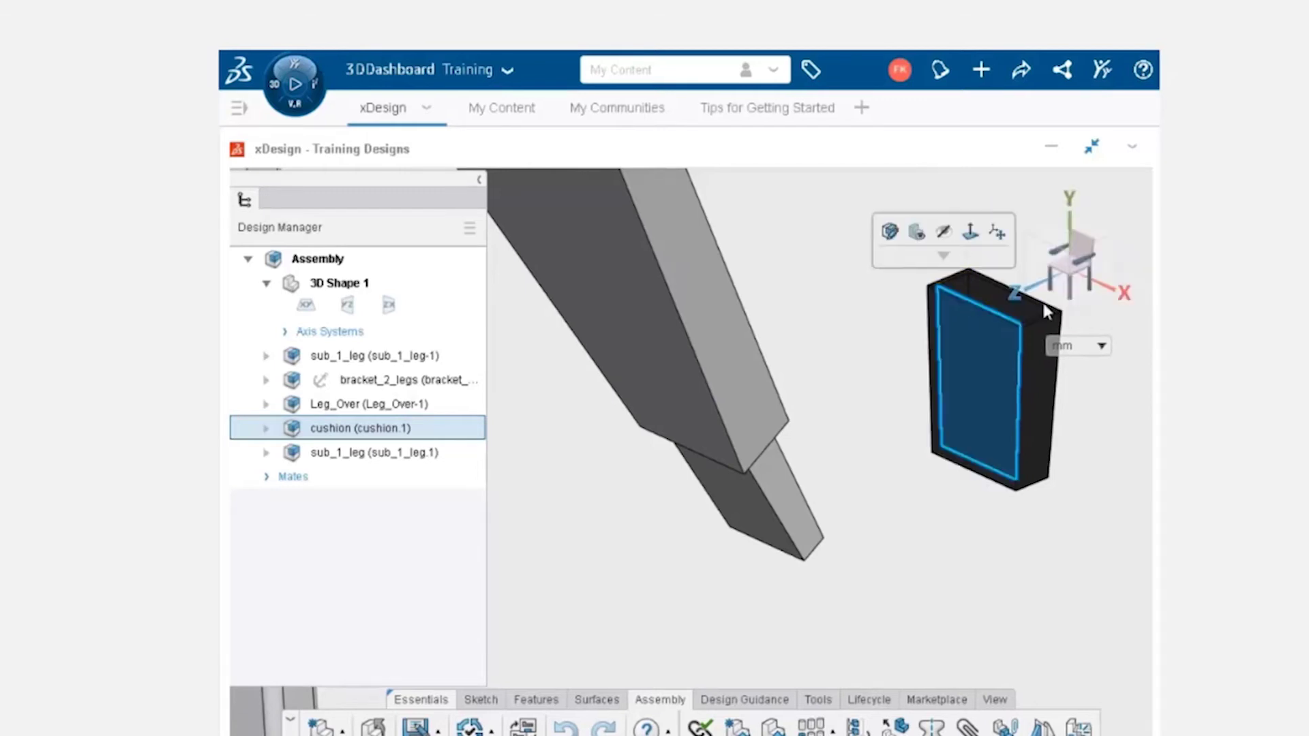
click(751, 517)
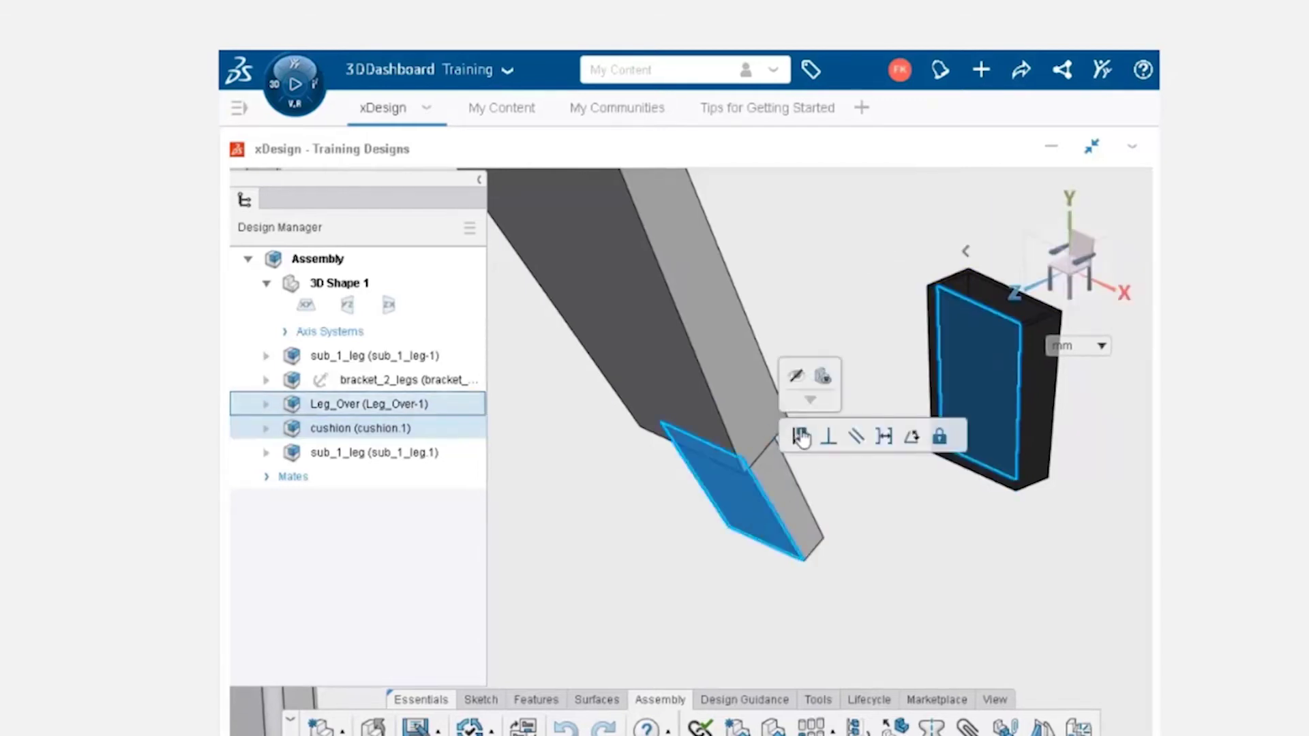
click(801, 438)
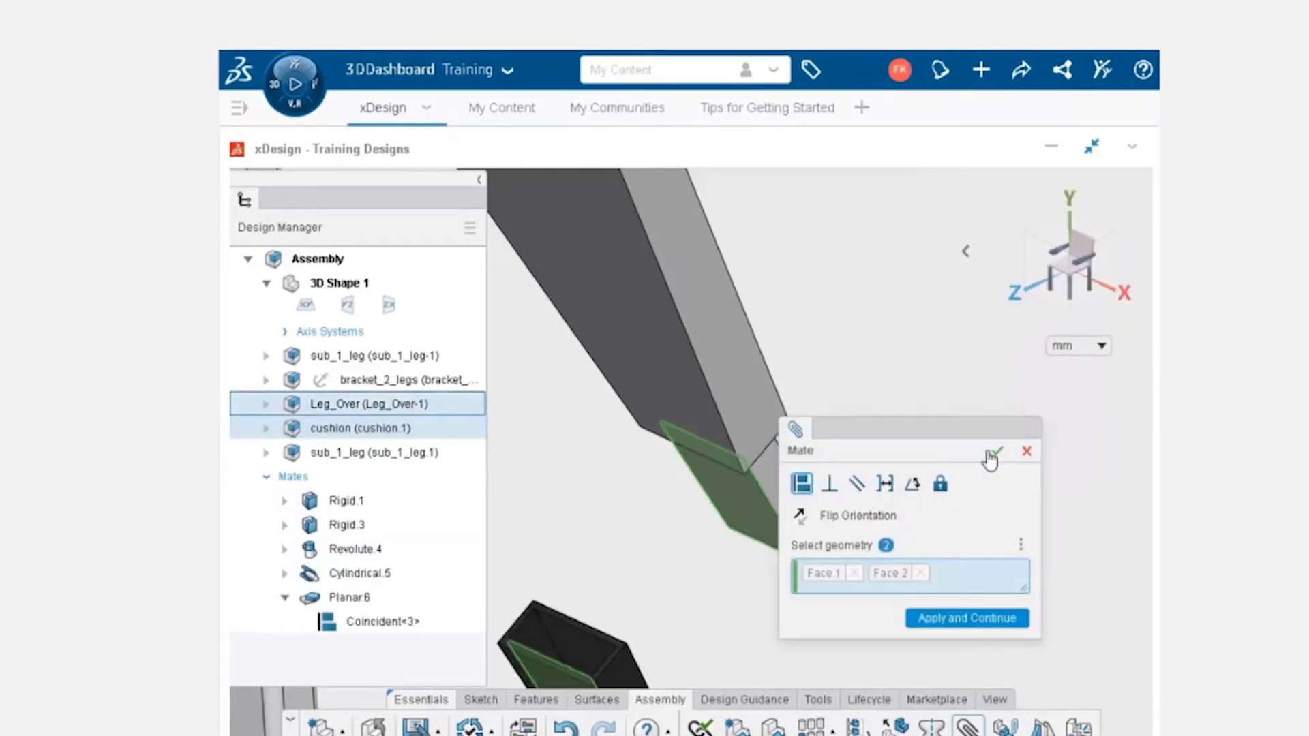
click(997, 453)
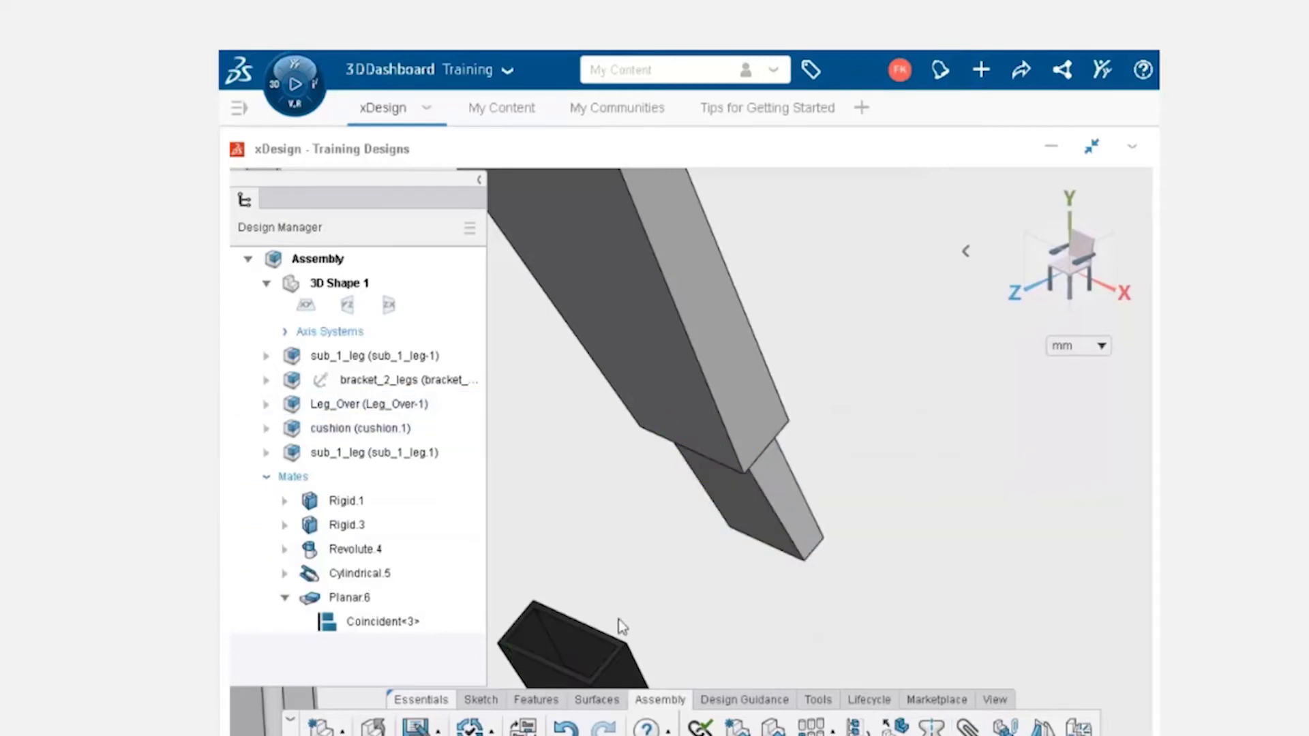
Step: Swing the free front leg of the tripod assembly inward until it stands beside the middle leg
scroll(890, 374, down, 5)
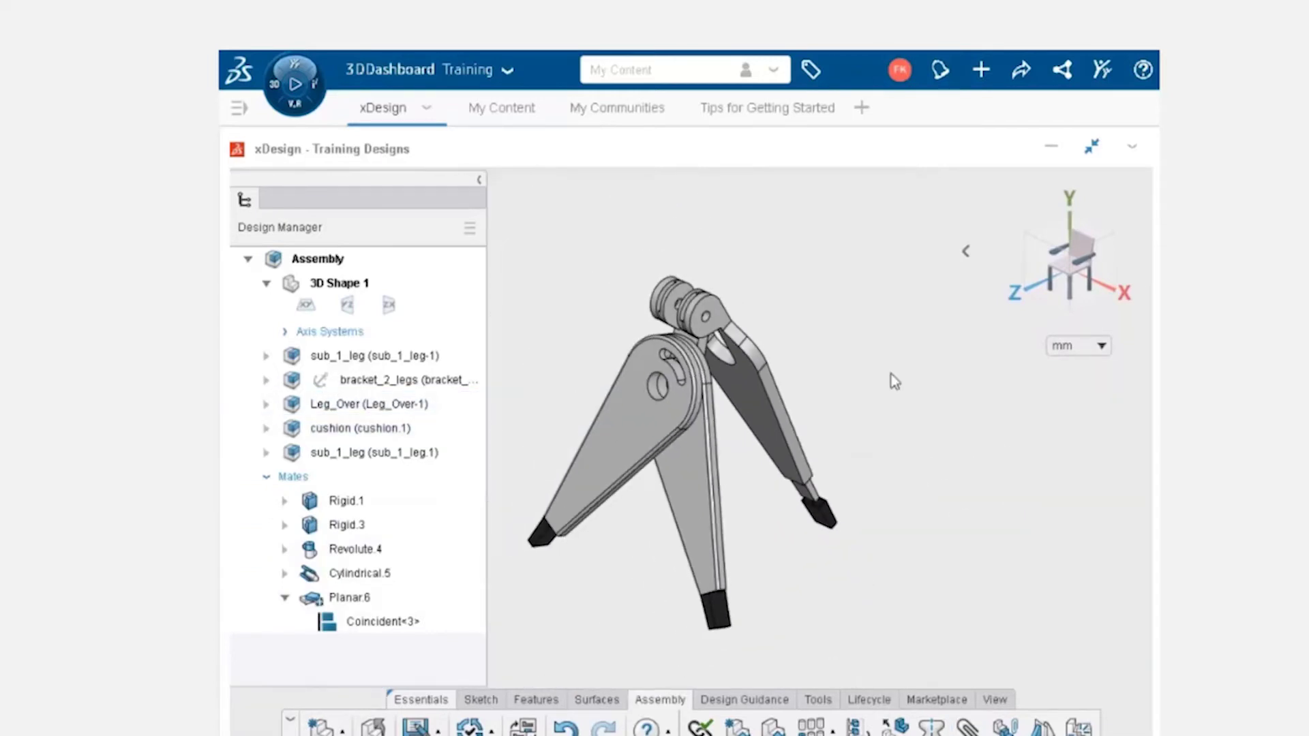
drag(578, 497, 661, 600)
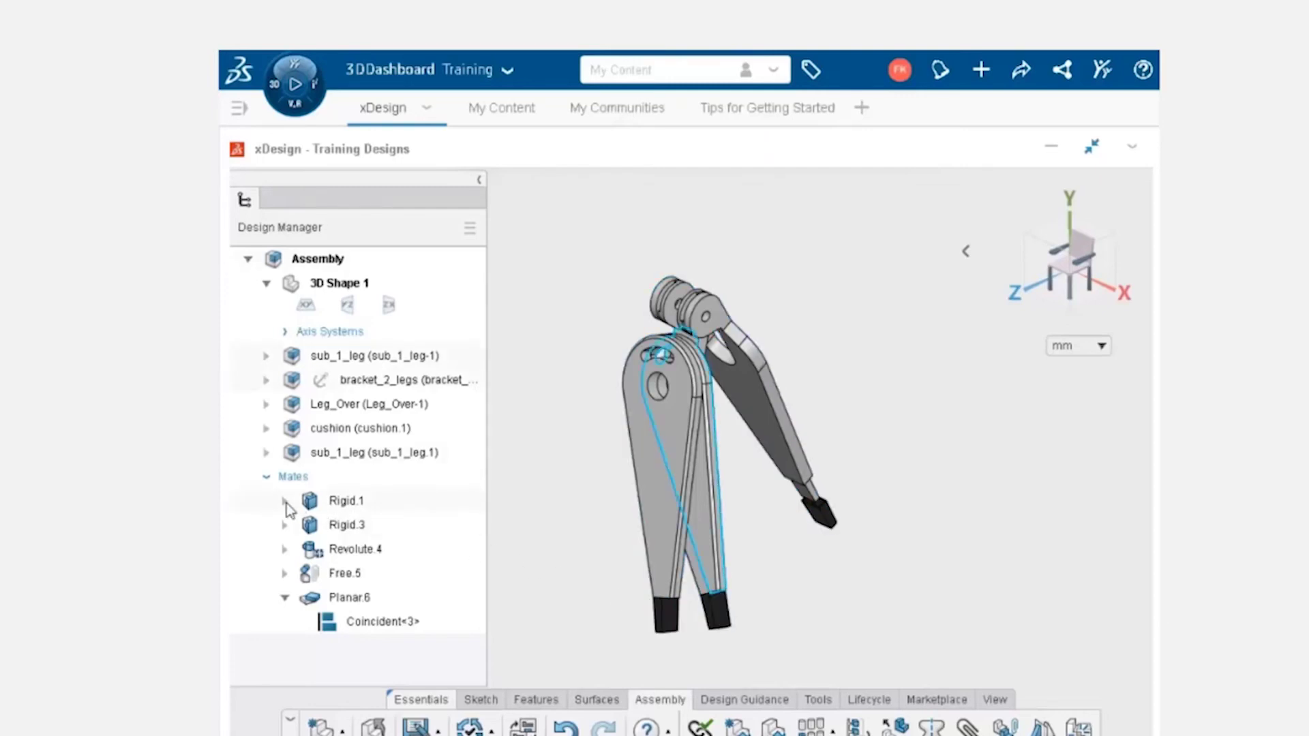
Step: Inspect the individual mates under Rigid.1 and the components contained in the first sub_1_leg subassembly
click(285, 502)
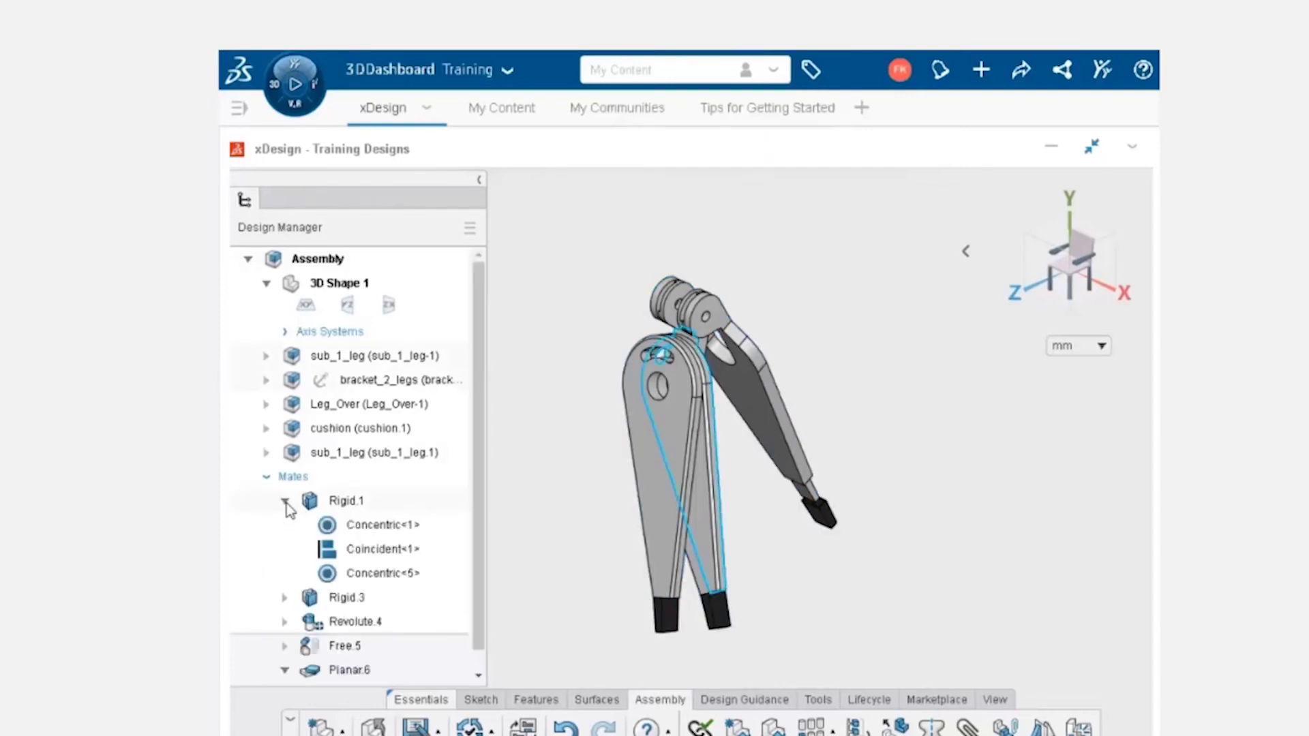
click(268, 480)
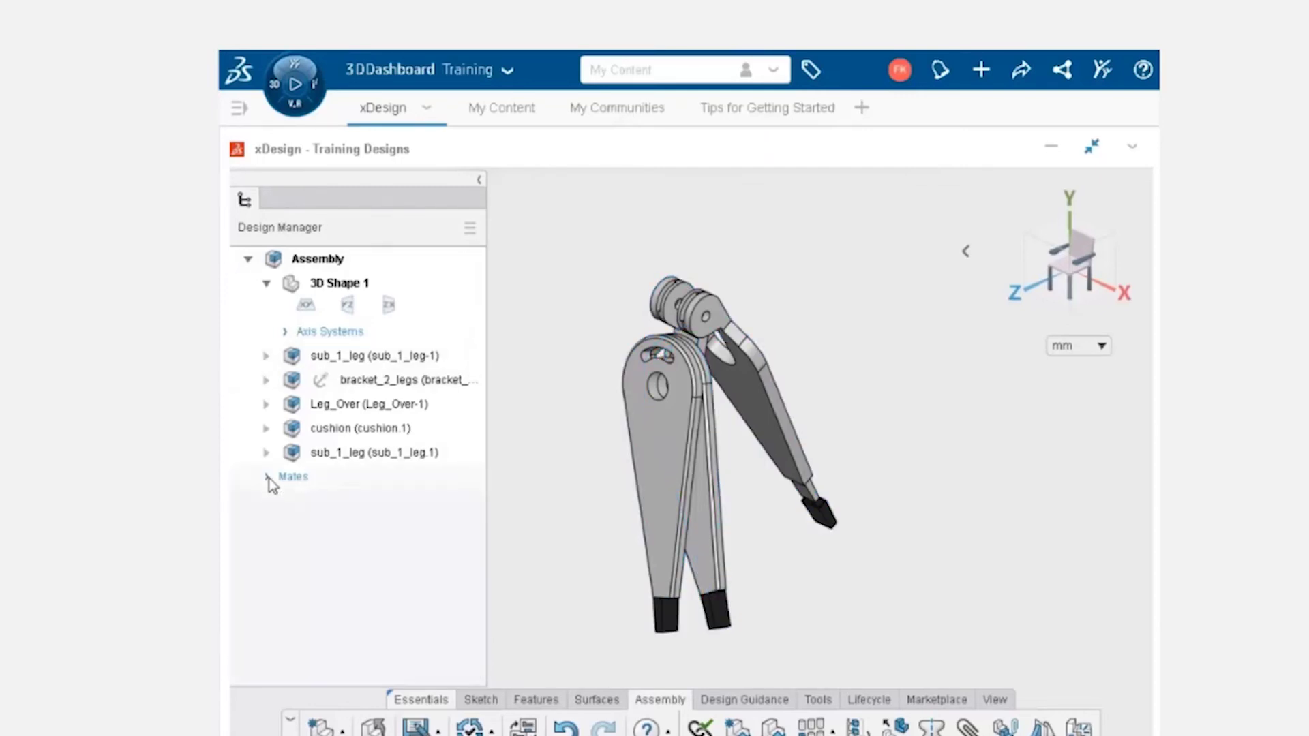
click(266, 356)
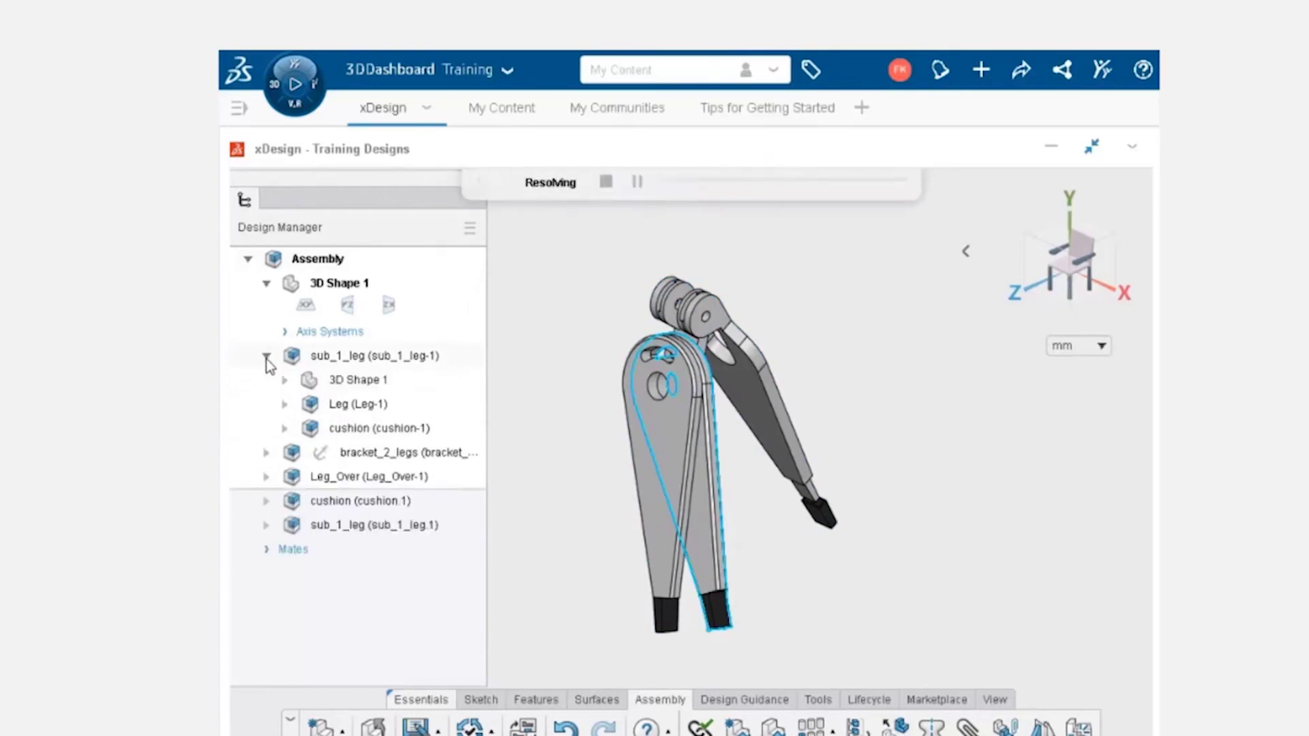
click(286, 453)
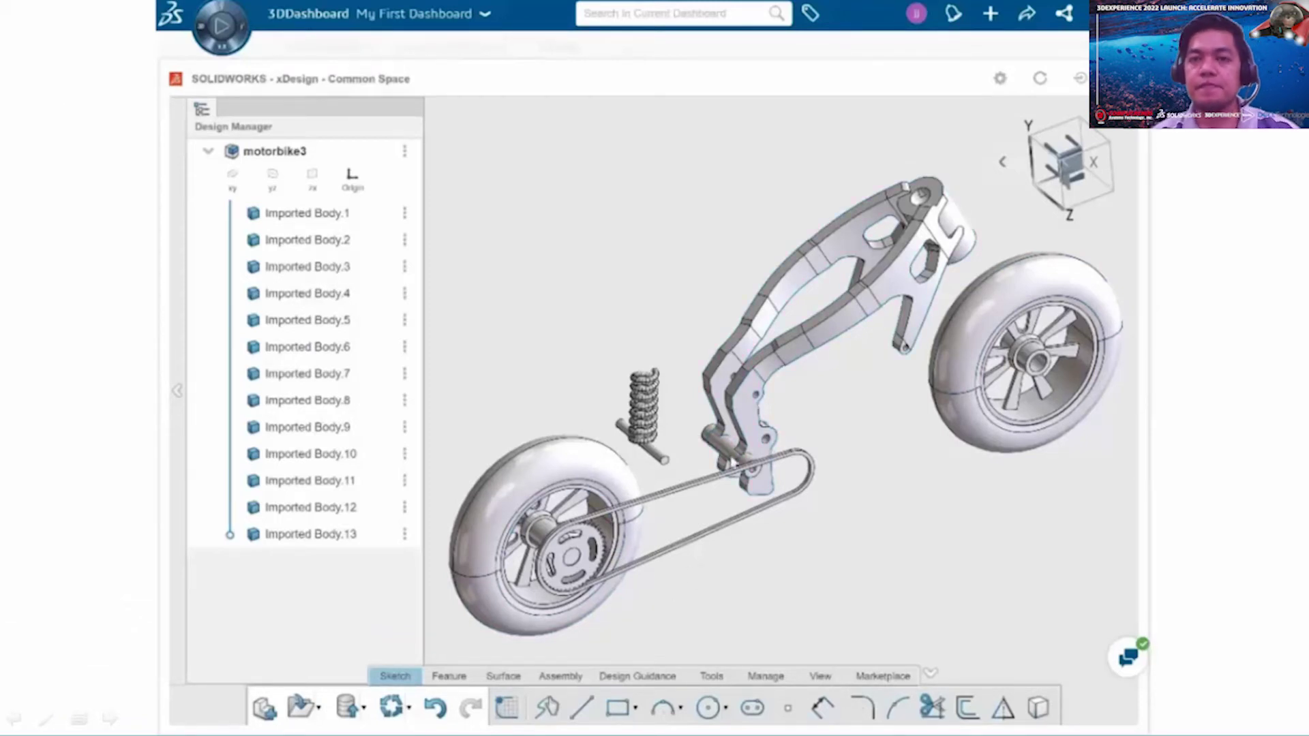
click(747, 463)
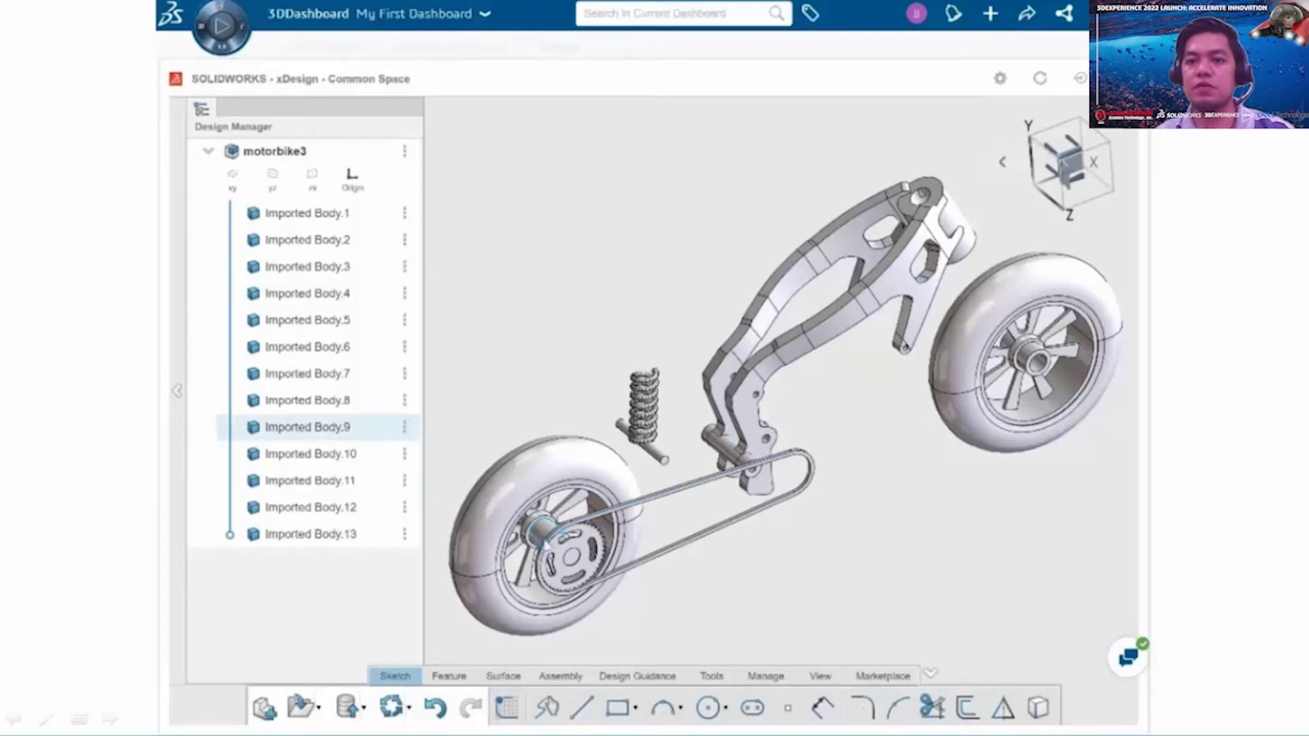
Step: Clamp the cylindrical faces of both end bosses on the frame's lower pivot tube, four faces in total, as the design guidance restraint
click(637, 677)
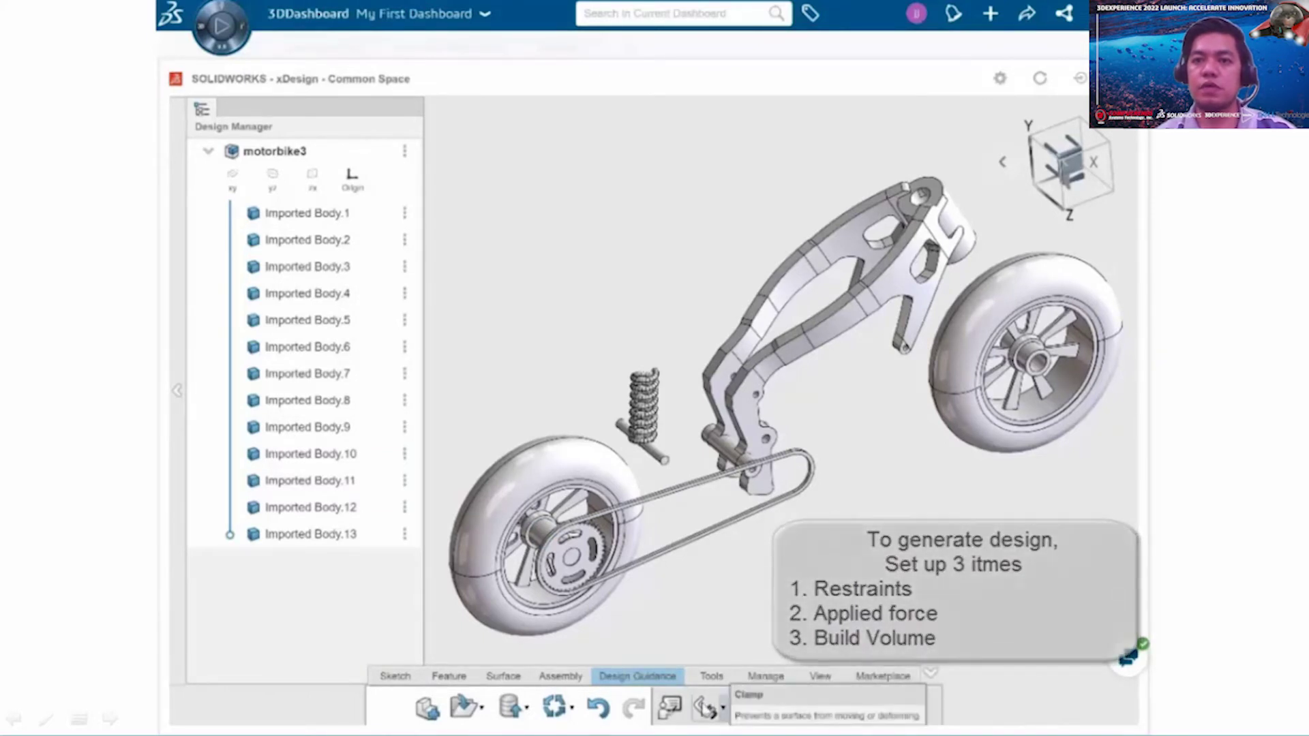
click(706, 708)
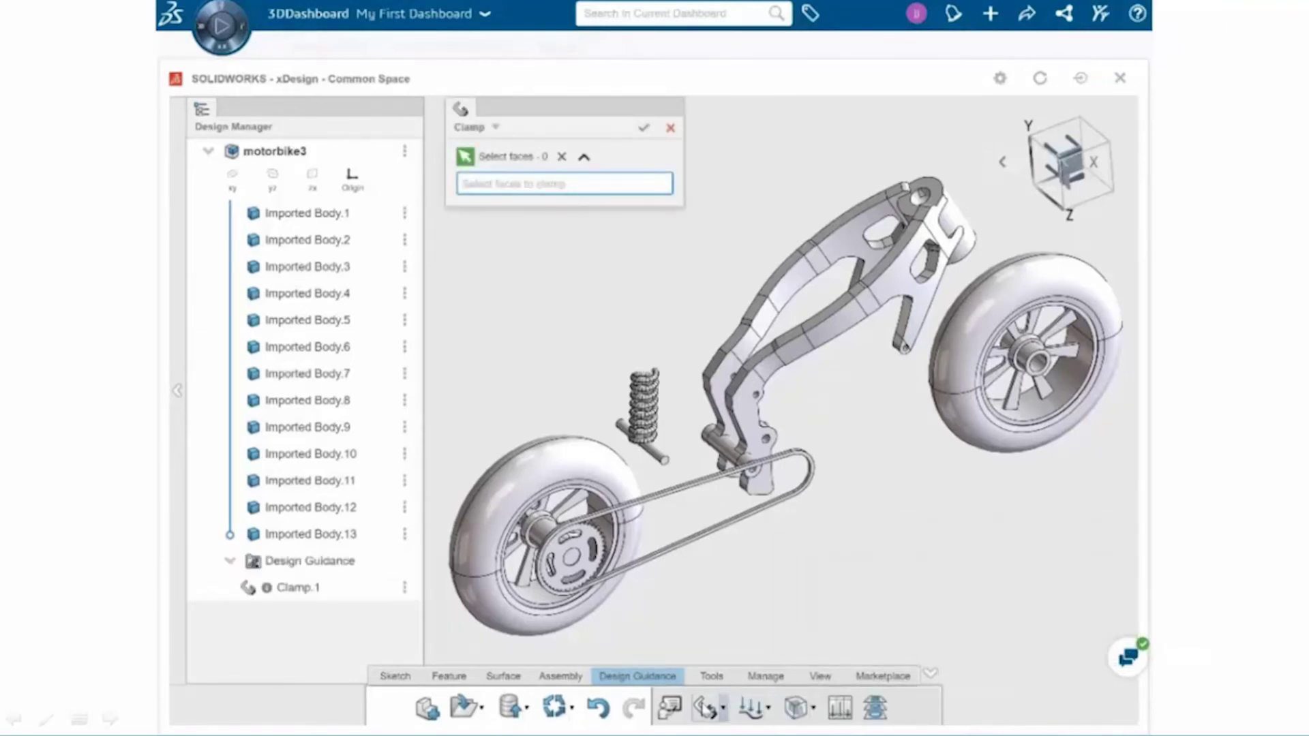
scroll(753, 463, up, 3)
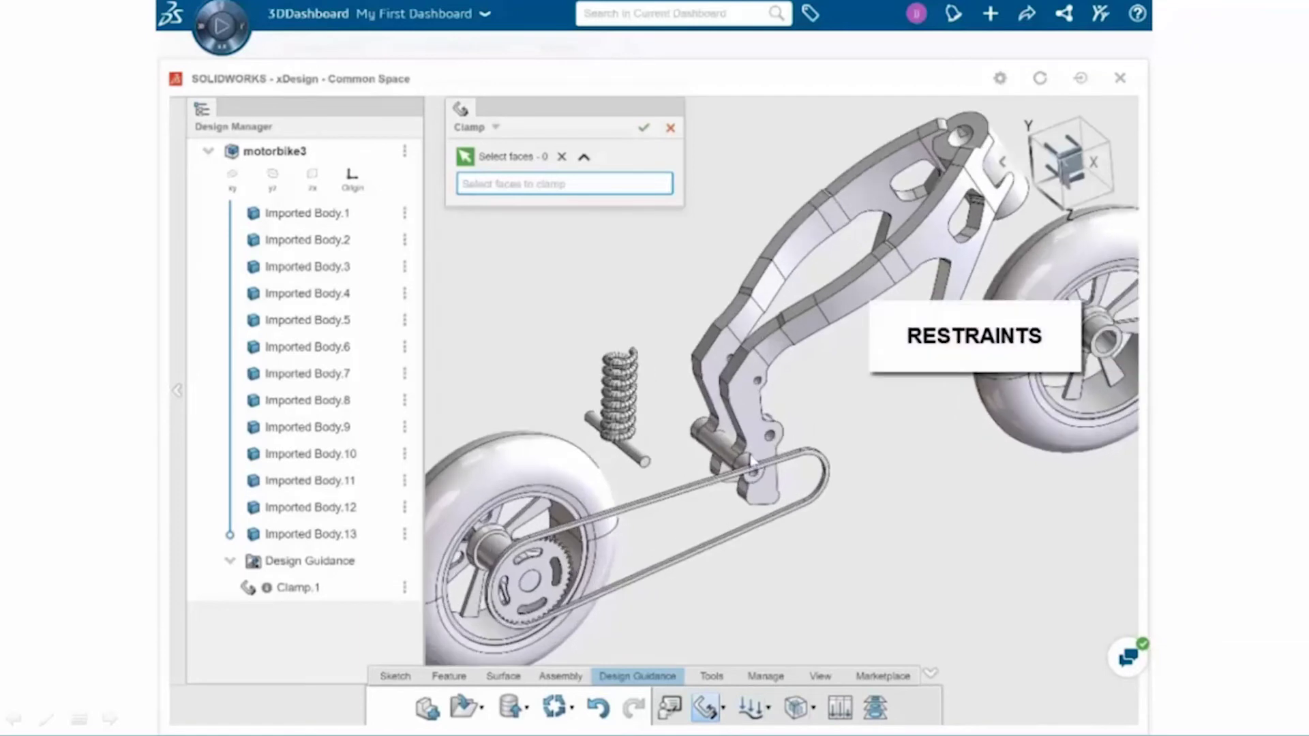
scroll(753, 463, up, 5)
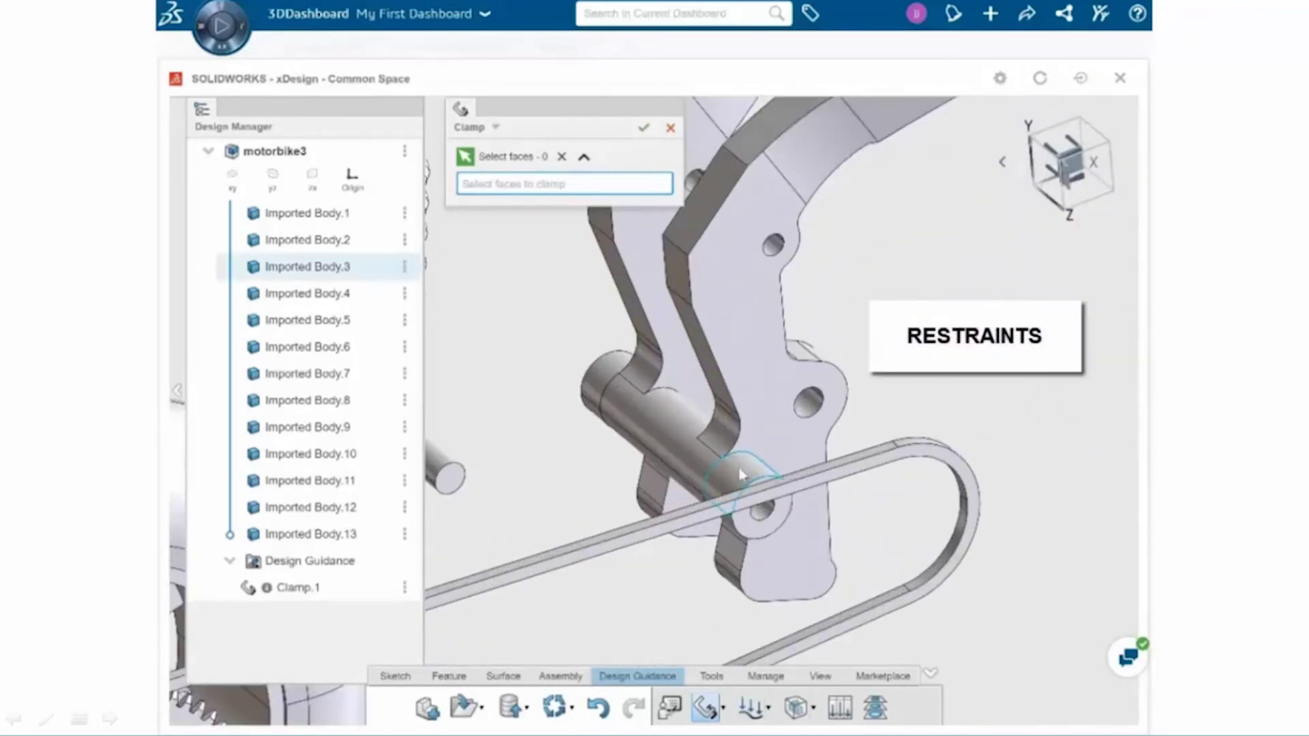
click(742, 475)
middle_drag(742, 476, 735, 527)
click(717, 522)
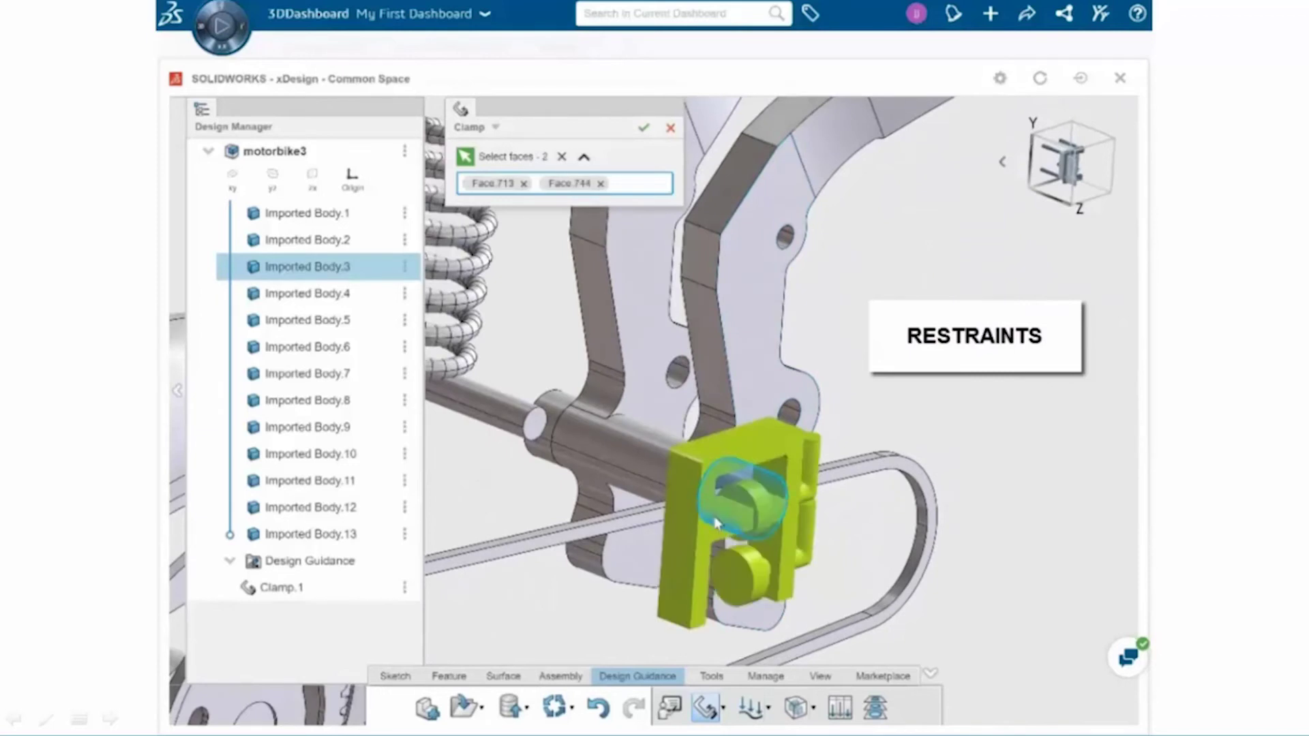
click(547, 443)
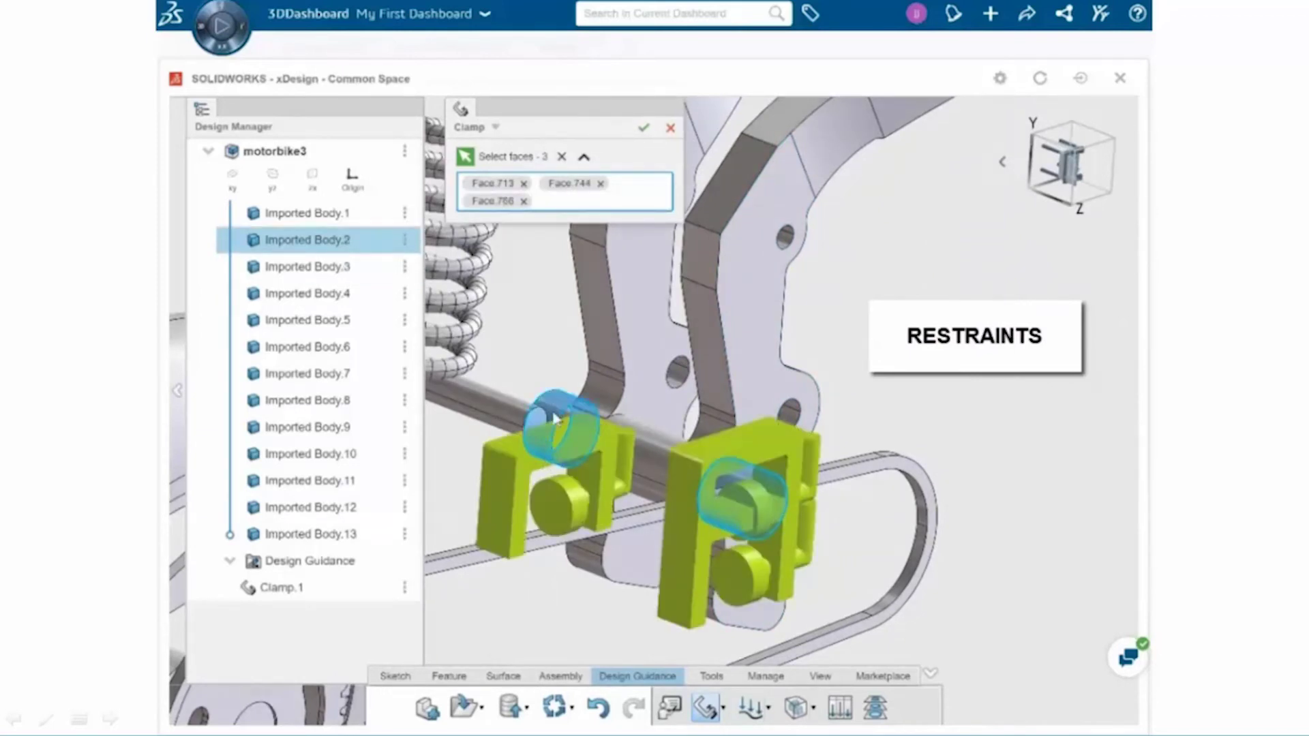
click(555, 417)
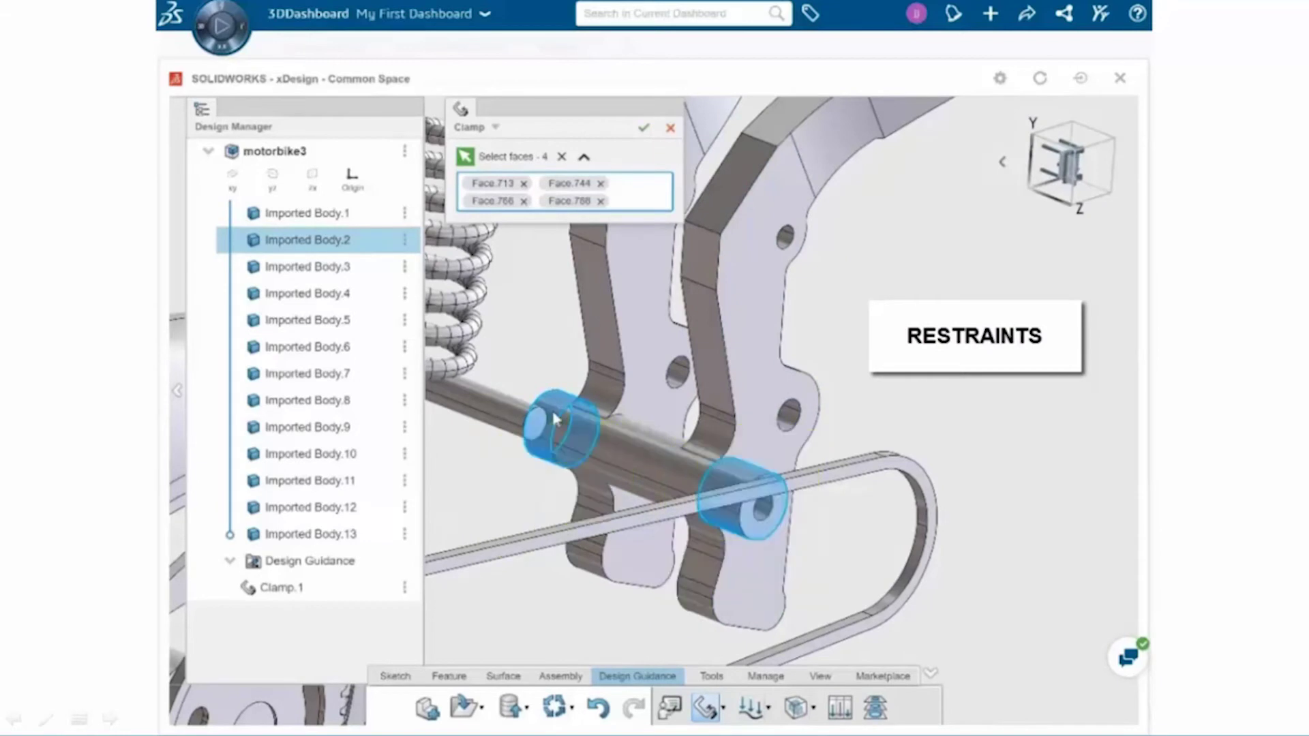
click(643, 128)
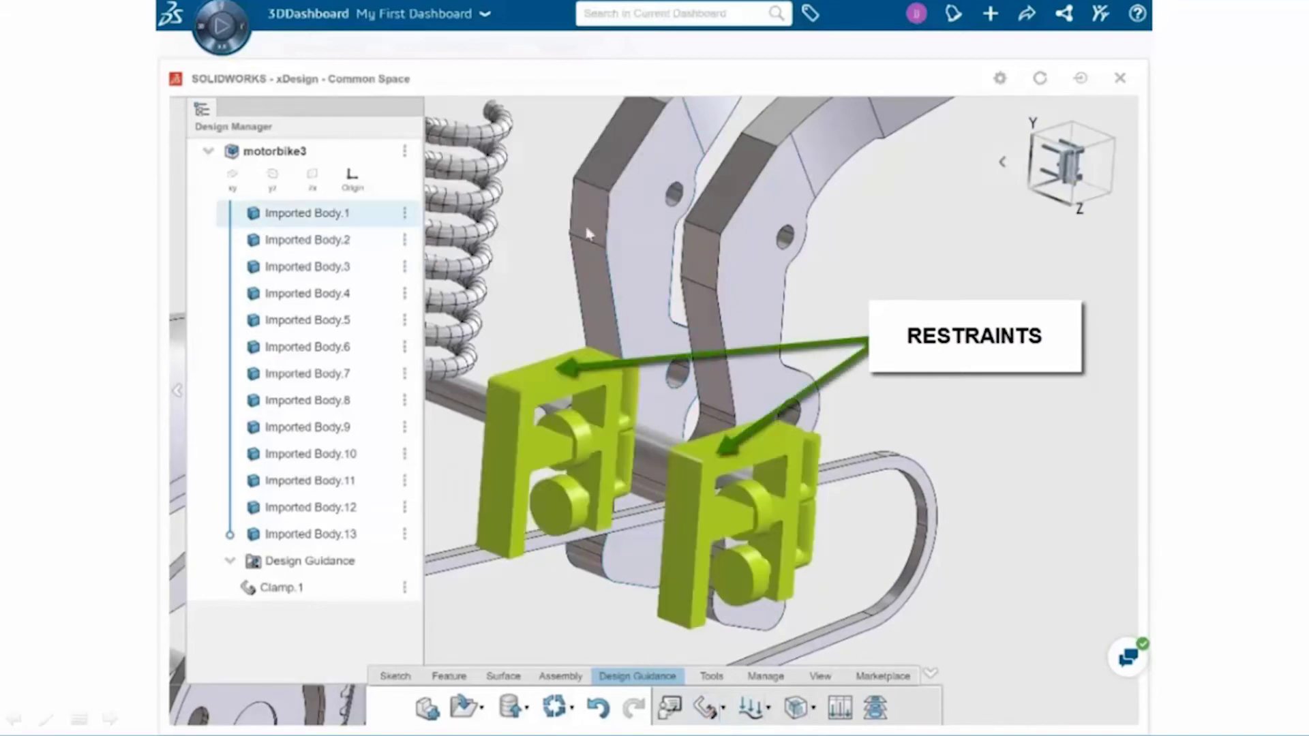
Step: Apply a distributed force of 600 N to one cylindrical face at each end of the rear wheel's axle
scroll(562, 293, down, 5)
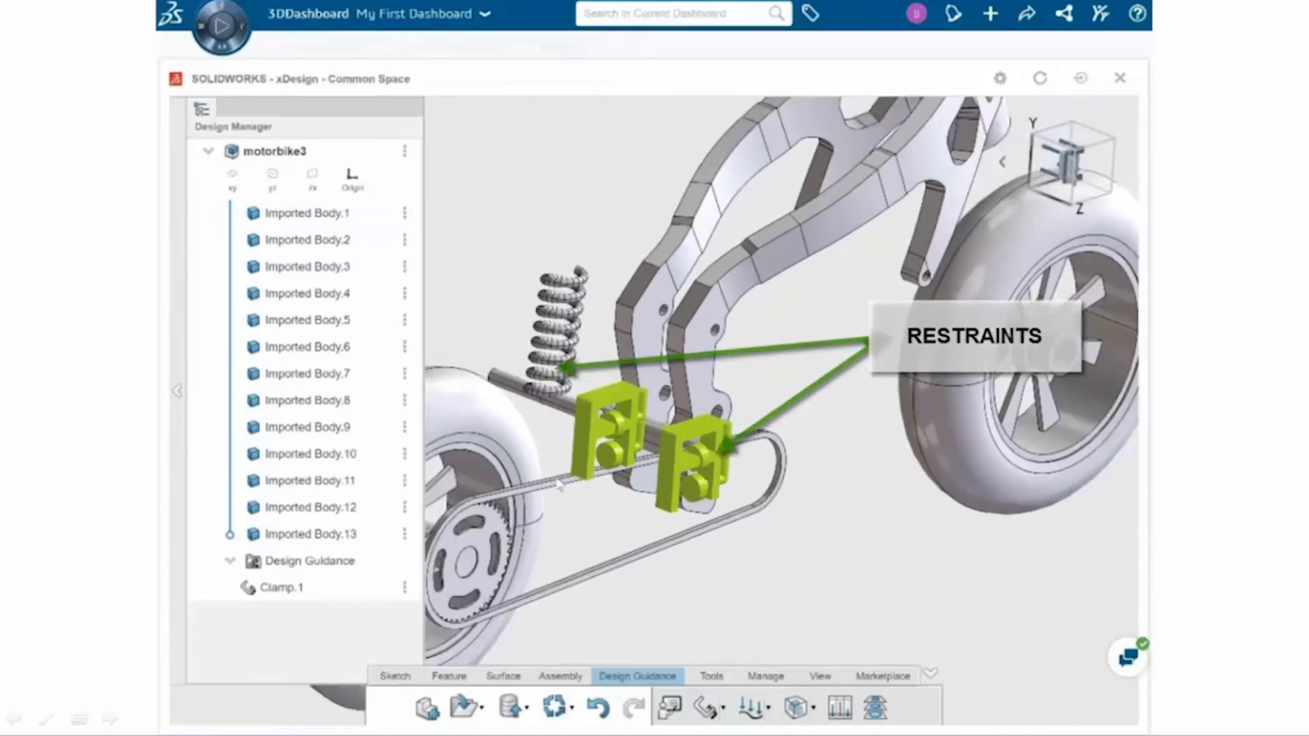
ctrl+middle_drag(624, 491, 769, 437)
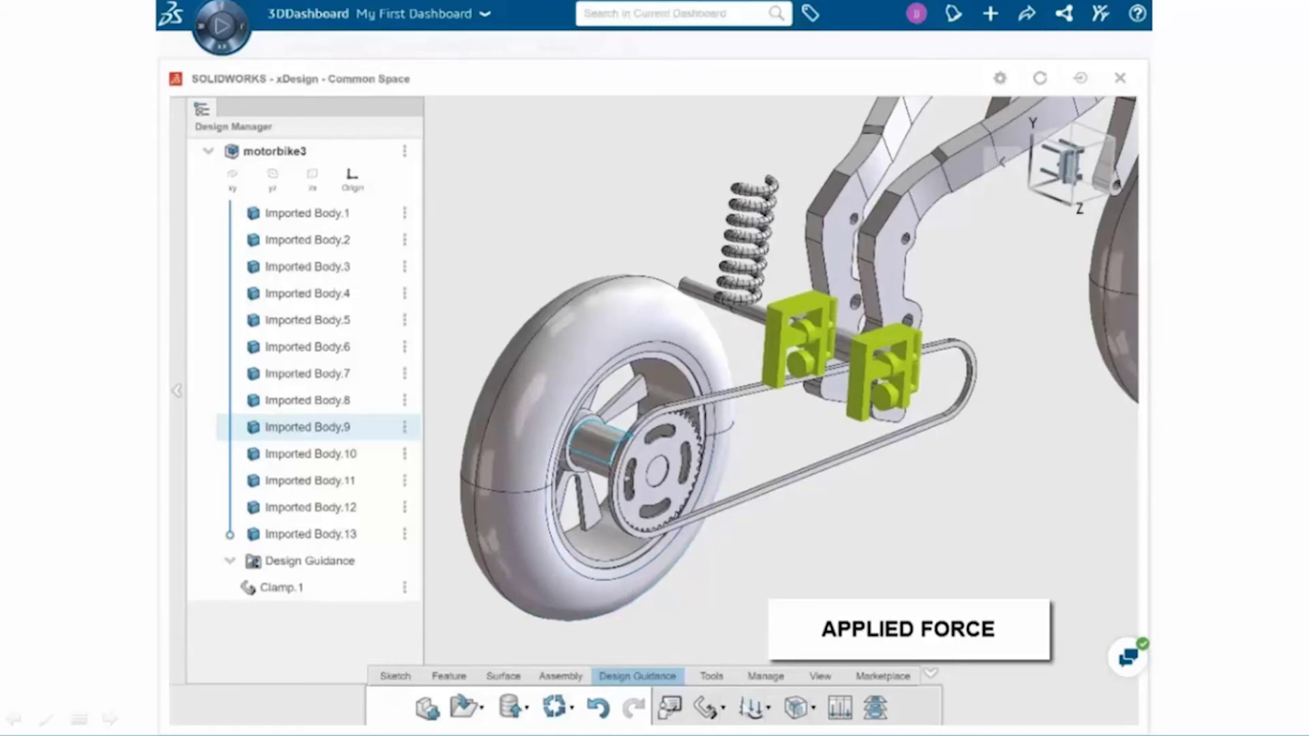
click(748, 708)
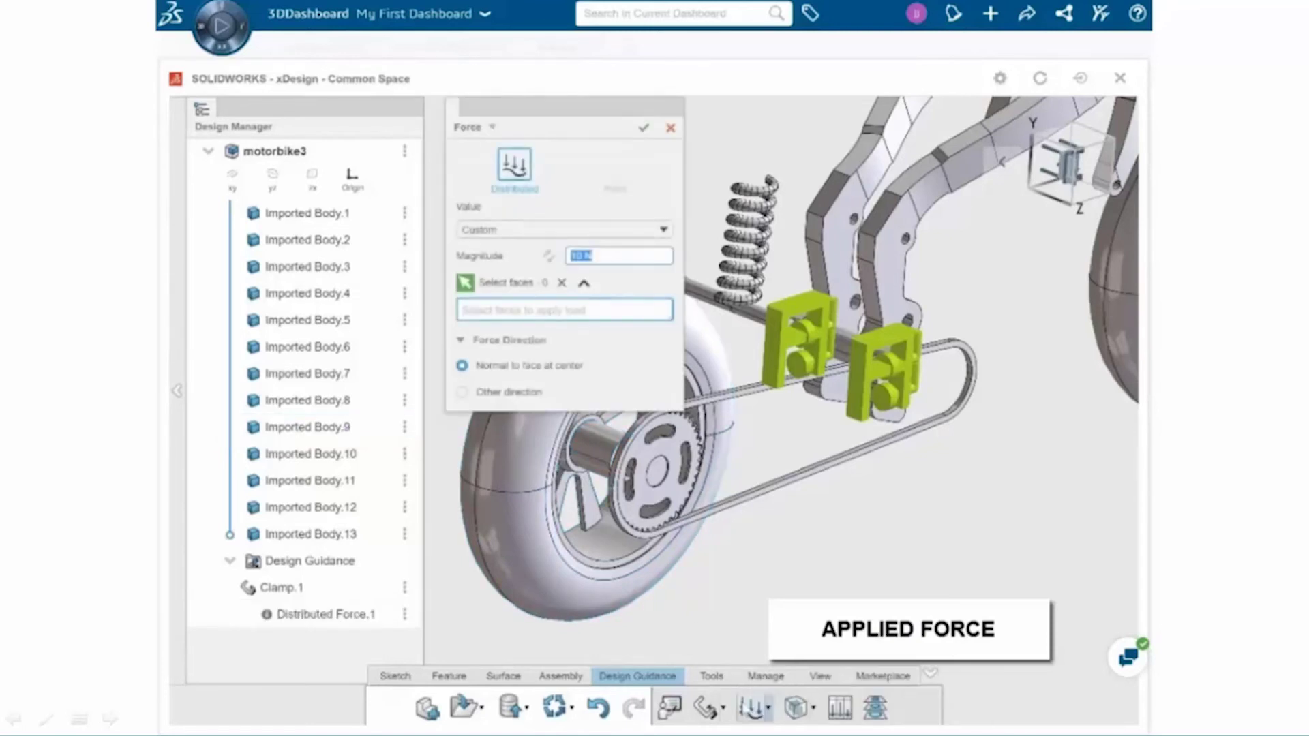
middle_drag(750, 571, 916, 485)
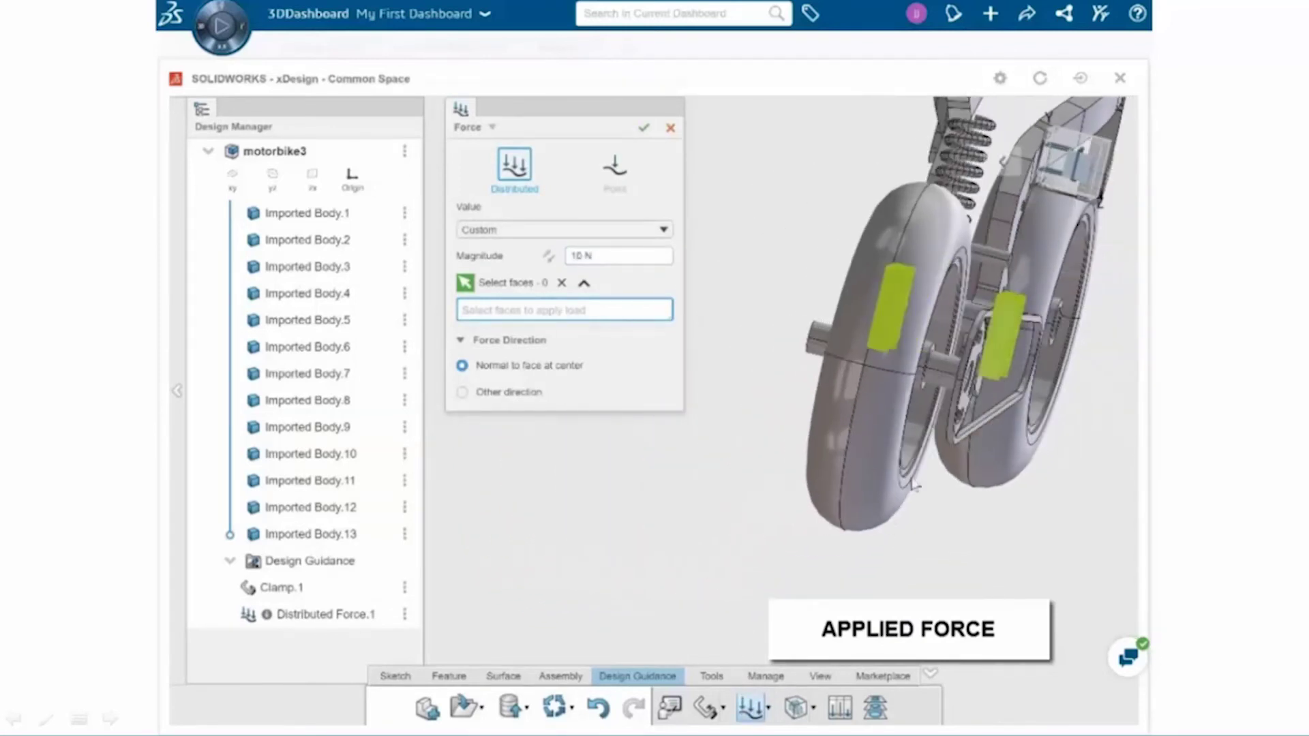
scroll(936, 390, up, 3)
click(938, 386)
click(736, 329)
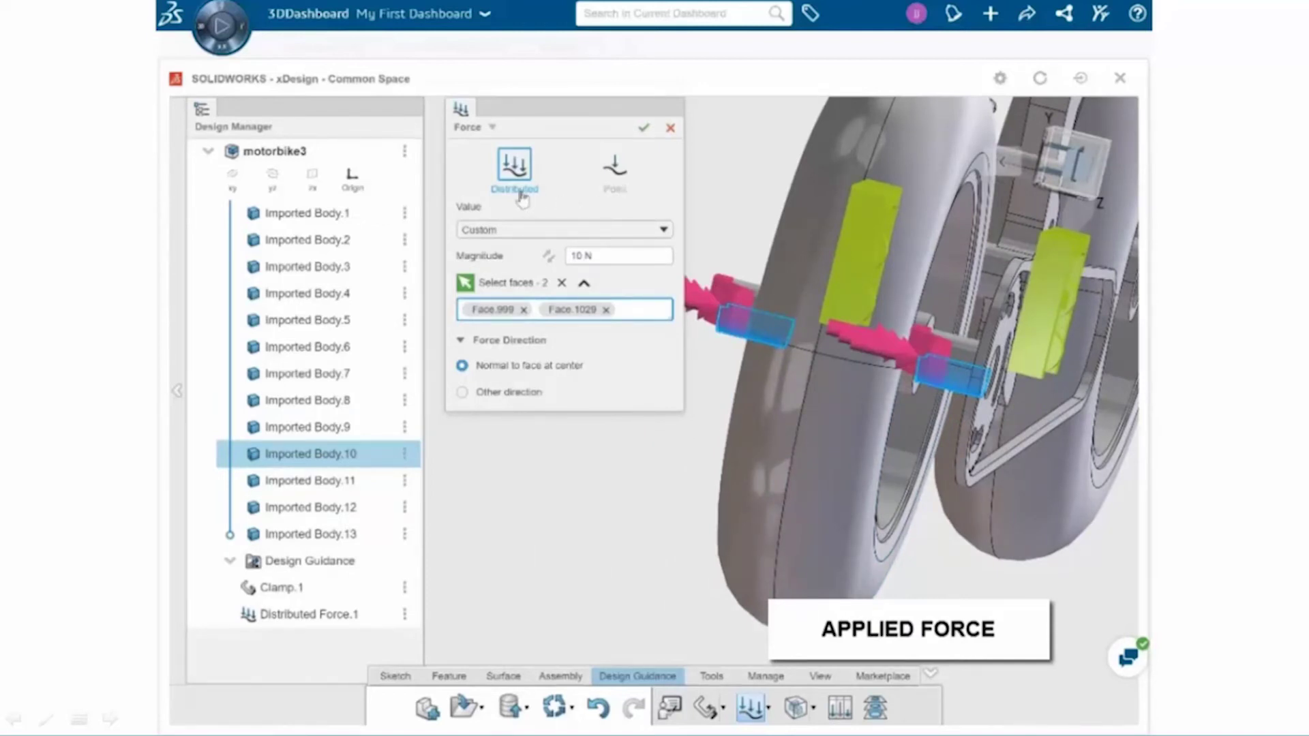
triple_click(609, 255)
text(600)
key(Return)
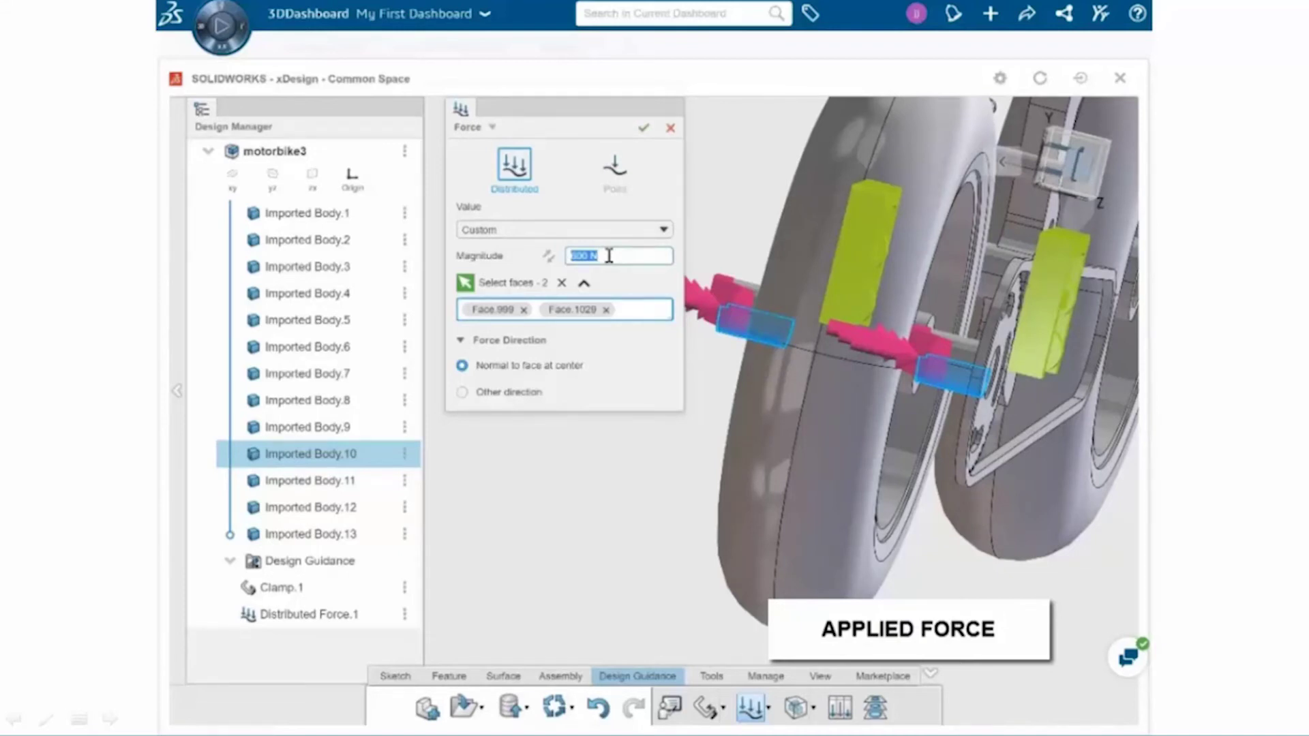
Step: Direct the force upward along the straight front edge of the near frame plate above the clamps, and accept the force
click(462, 393)
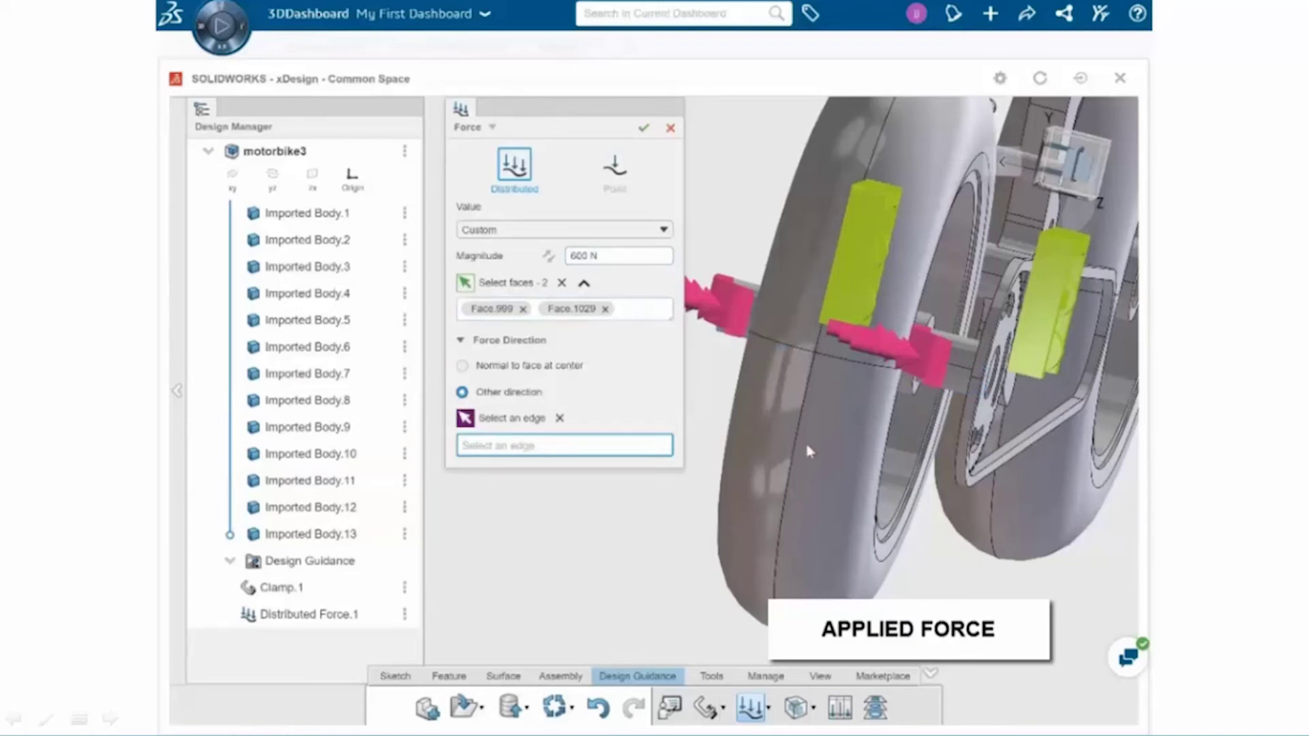
scroll(868, 508, down, 5)
scroll(821, 501, up, 3)
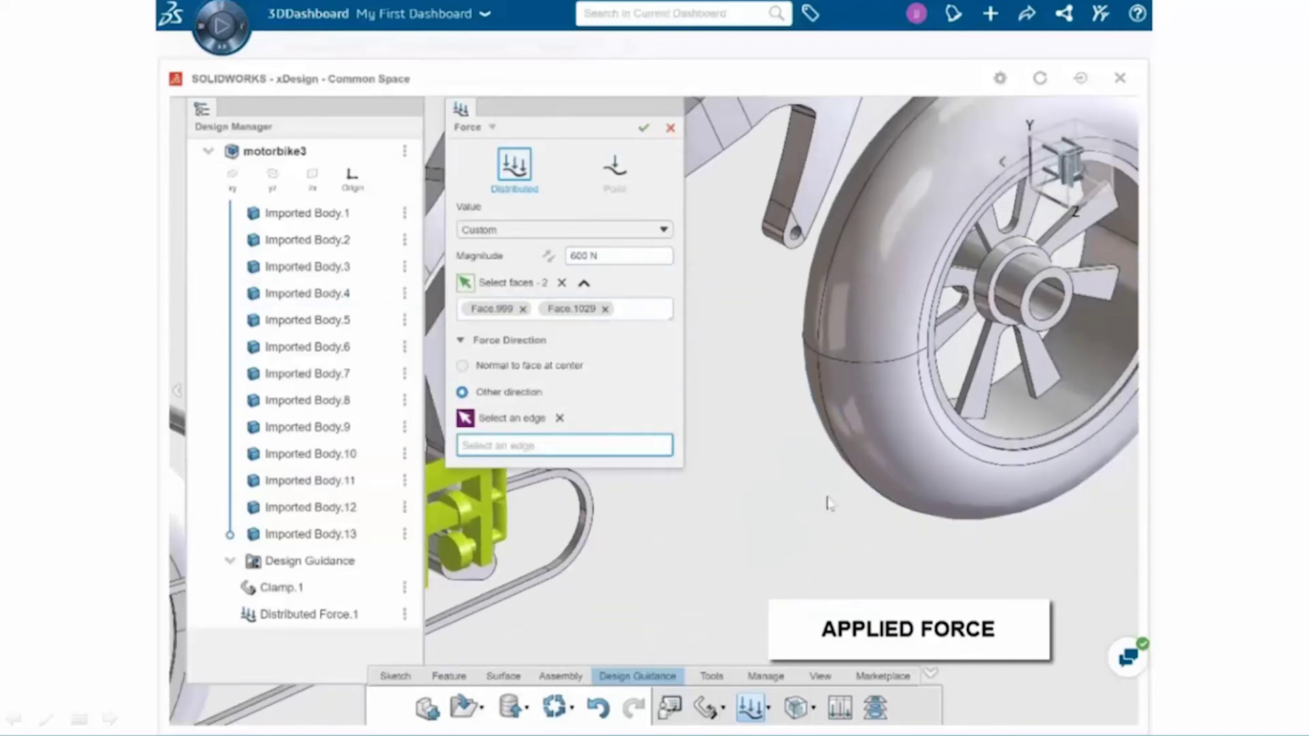
ctrl+middle_drag(816, 489, 1092, 492)
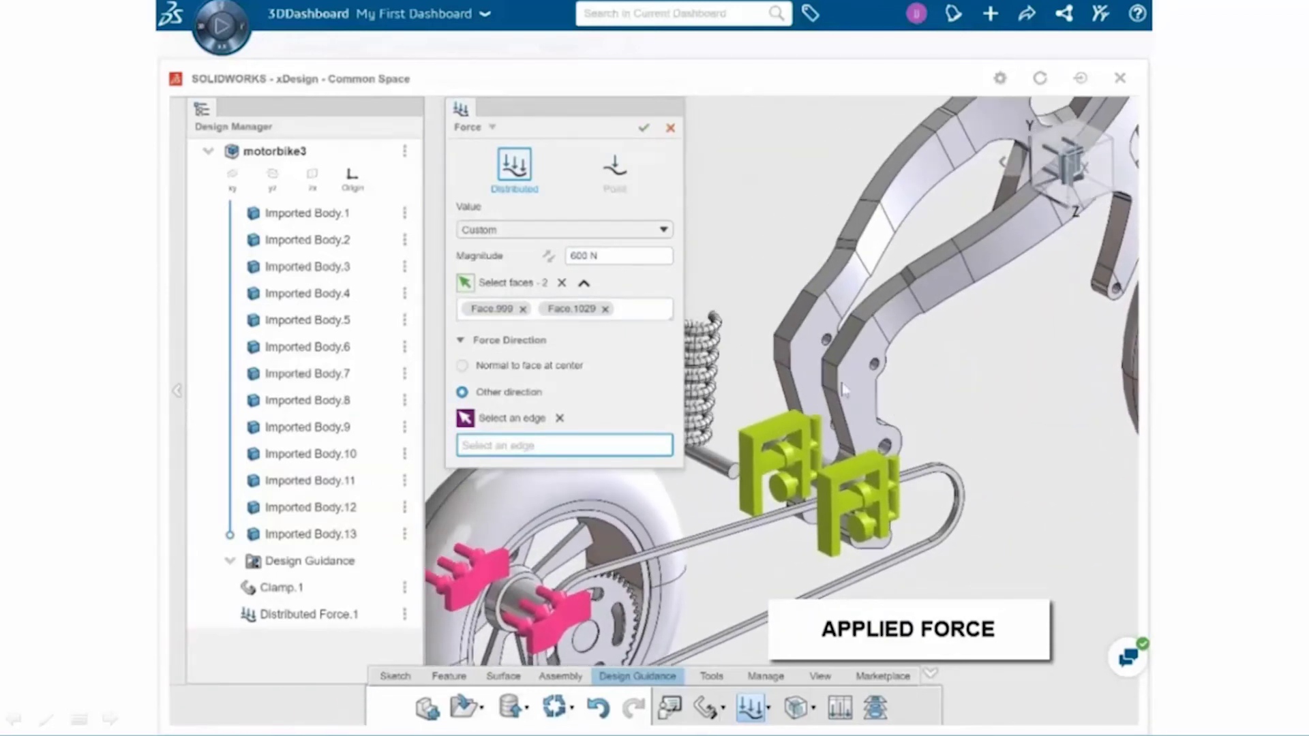
click(838, 386)
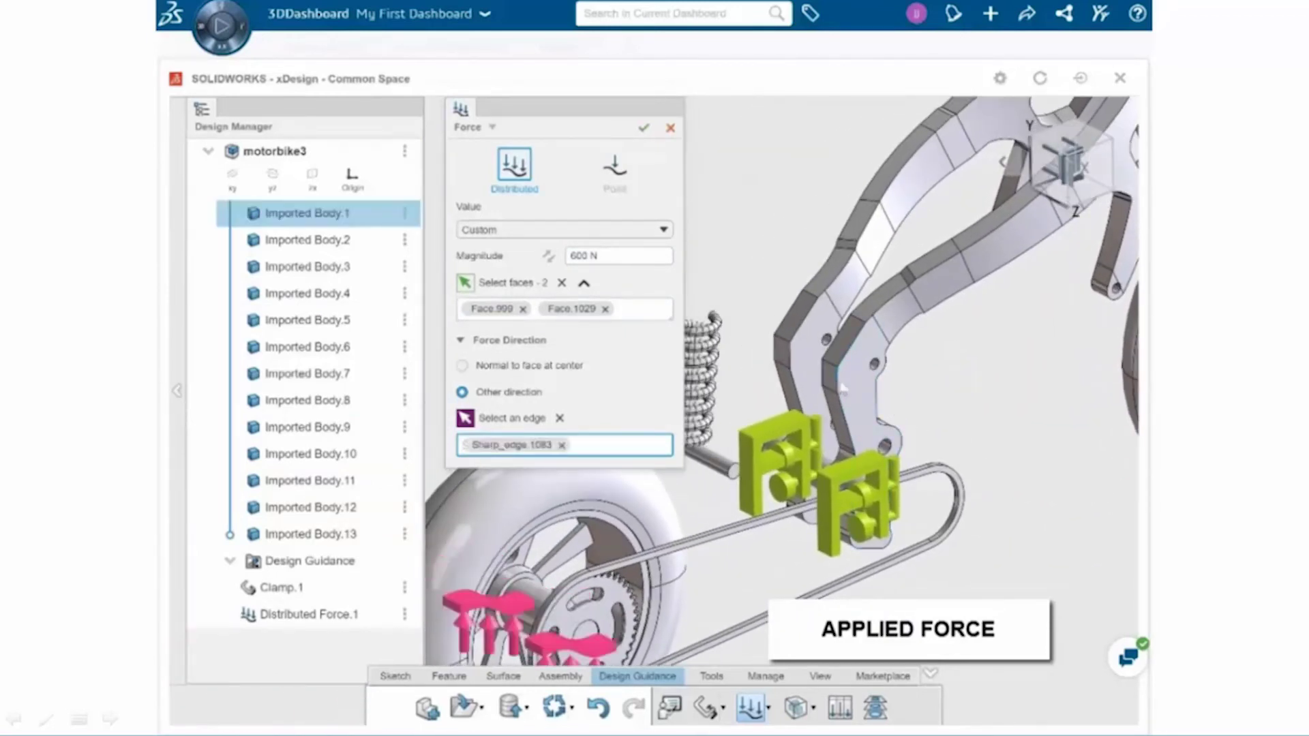
ctrl+middle_drag(1008, 354, 1018, 333)
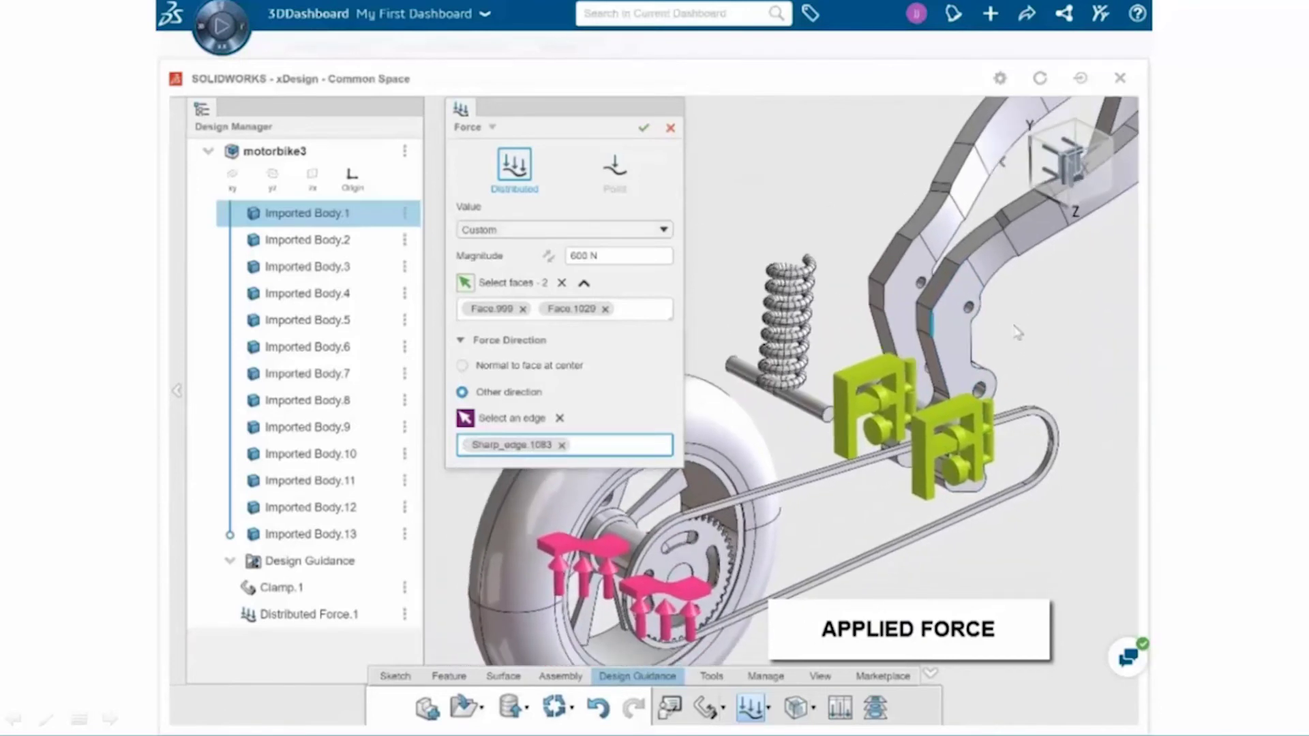
click(549, 257)
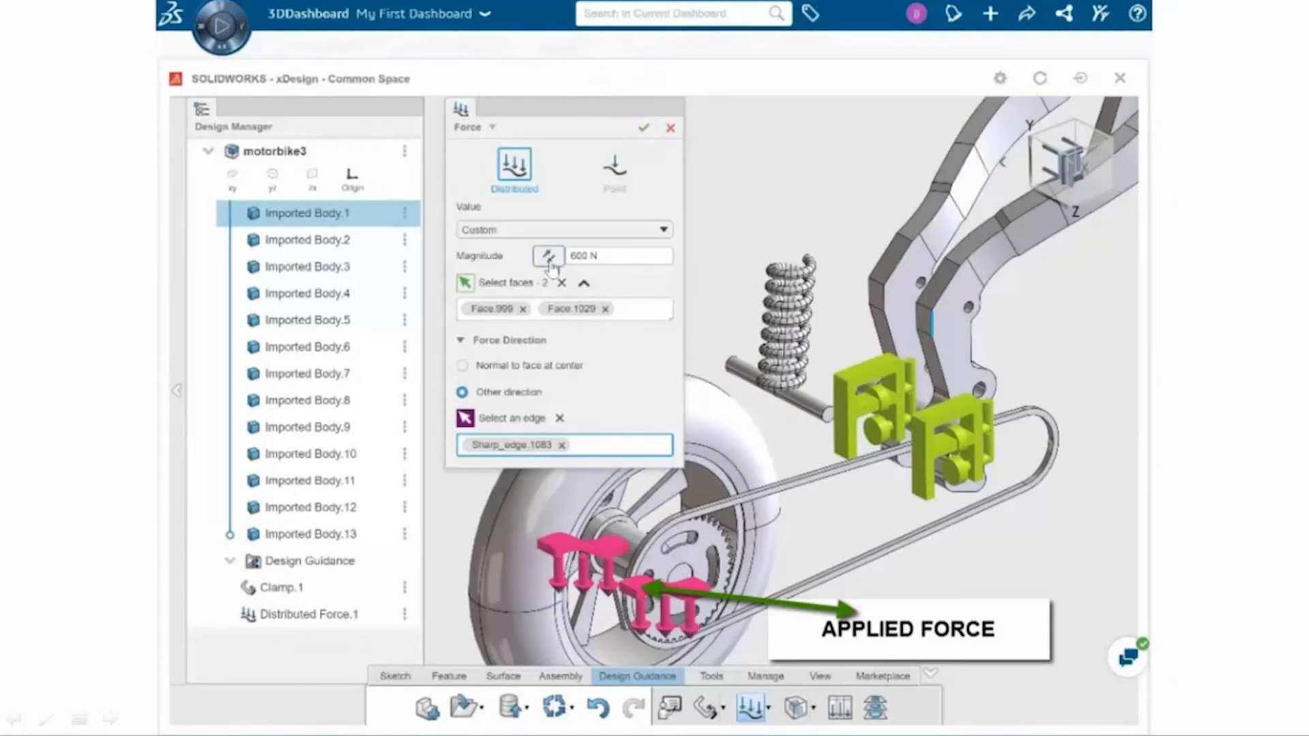
click(549, 258)
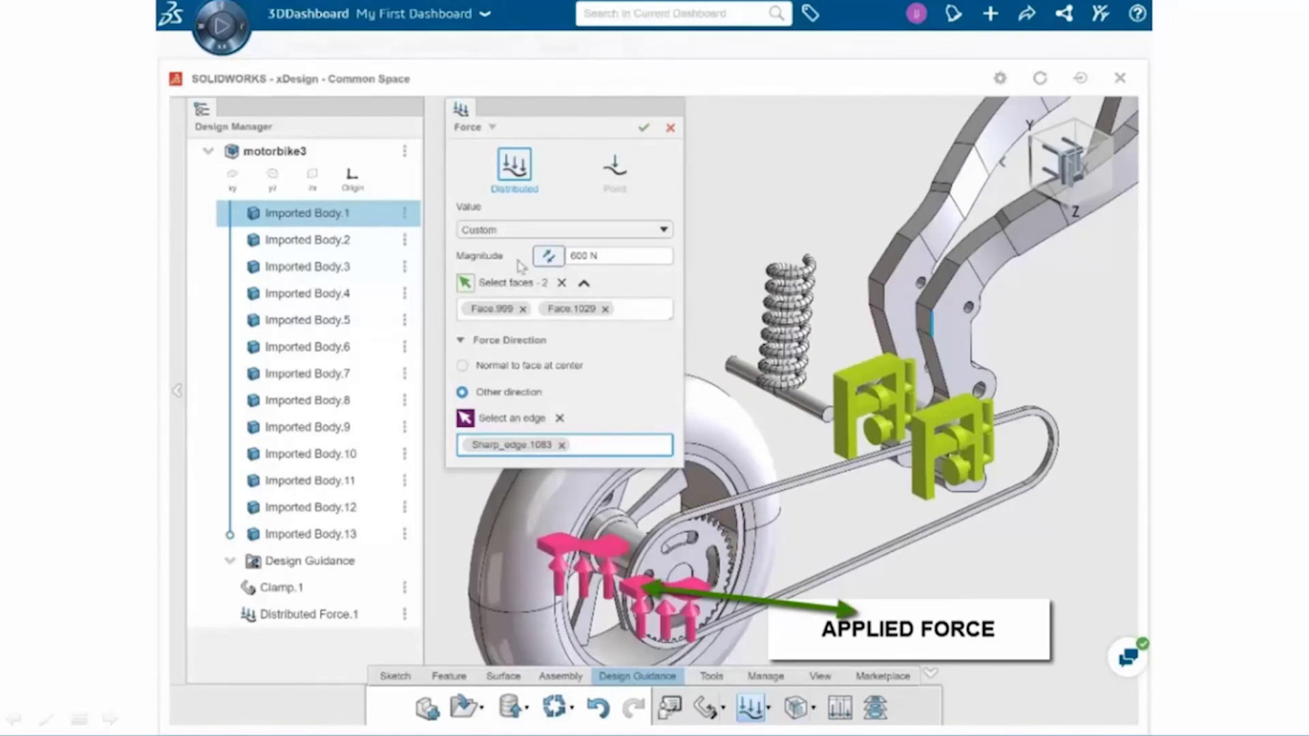
click(644, 129)
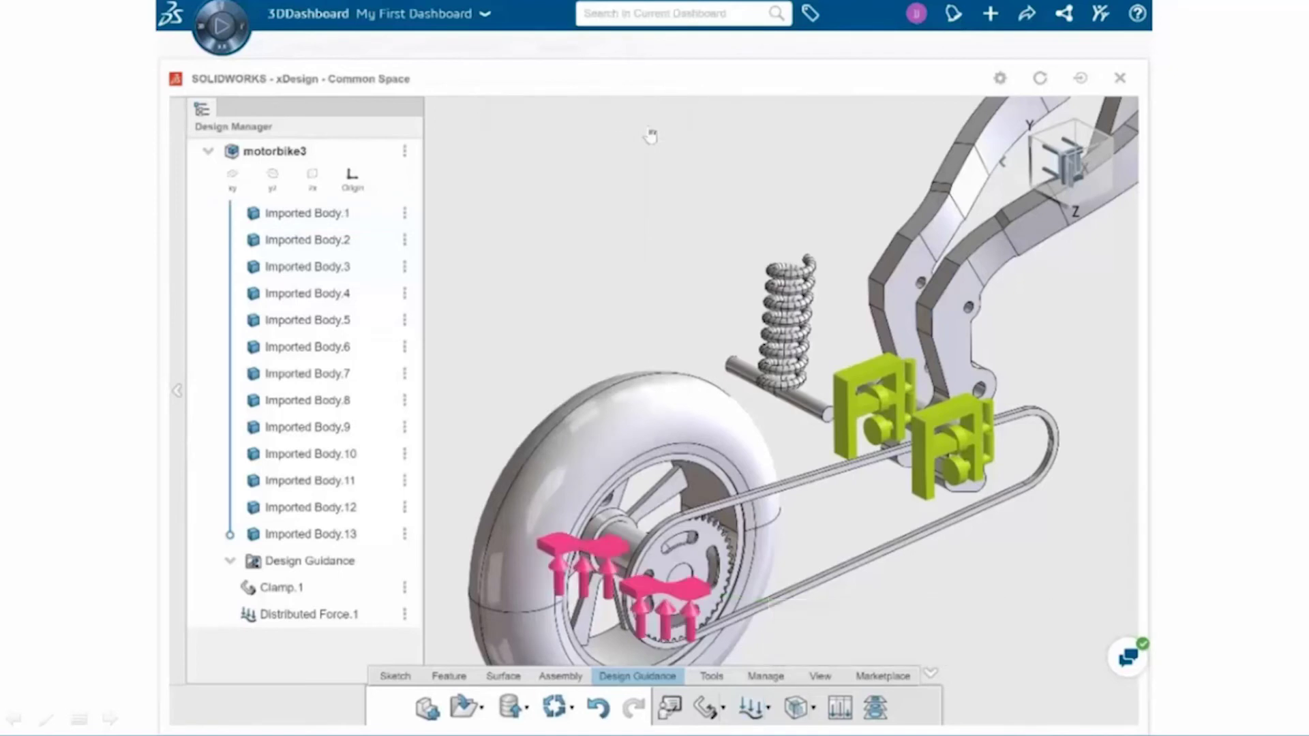
Step: Create a New Design guidance study and reposition its build volume, extending the lower side downward between the clamps and the axle
middle_drag(698, 260, 684, 217)
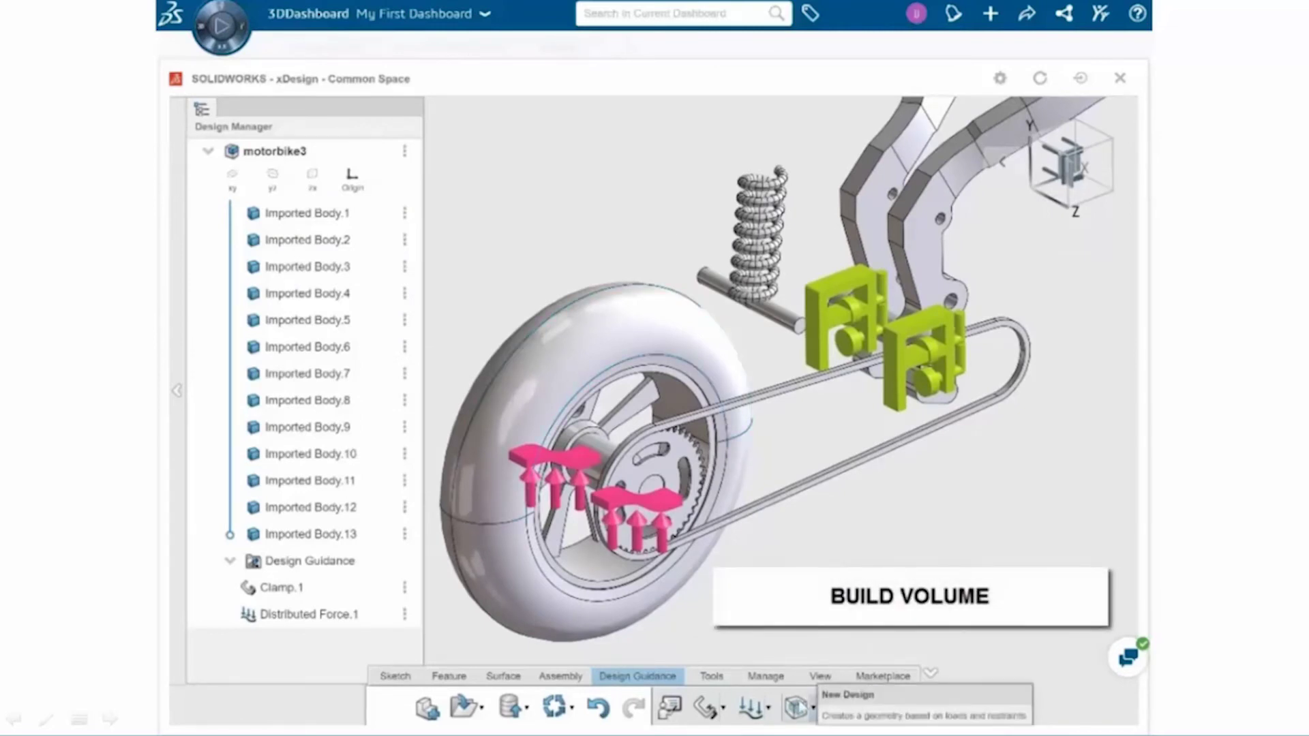
click(797, 707)
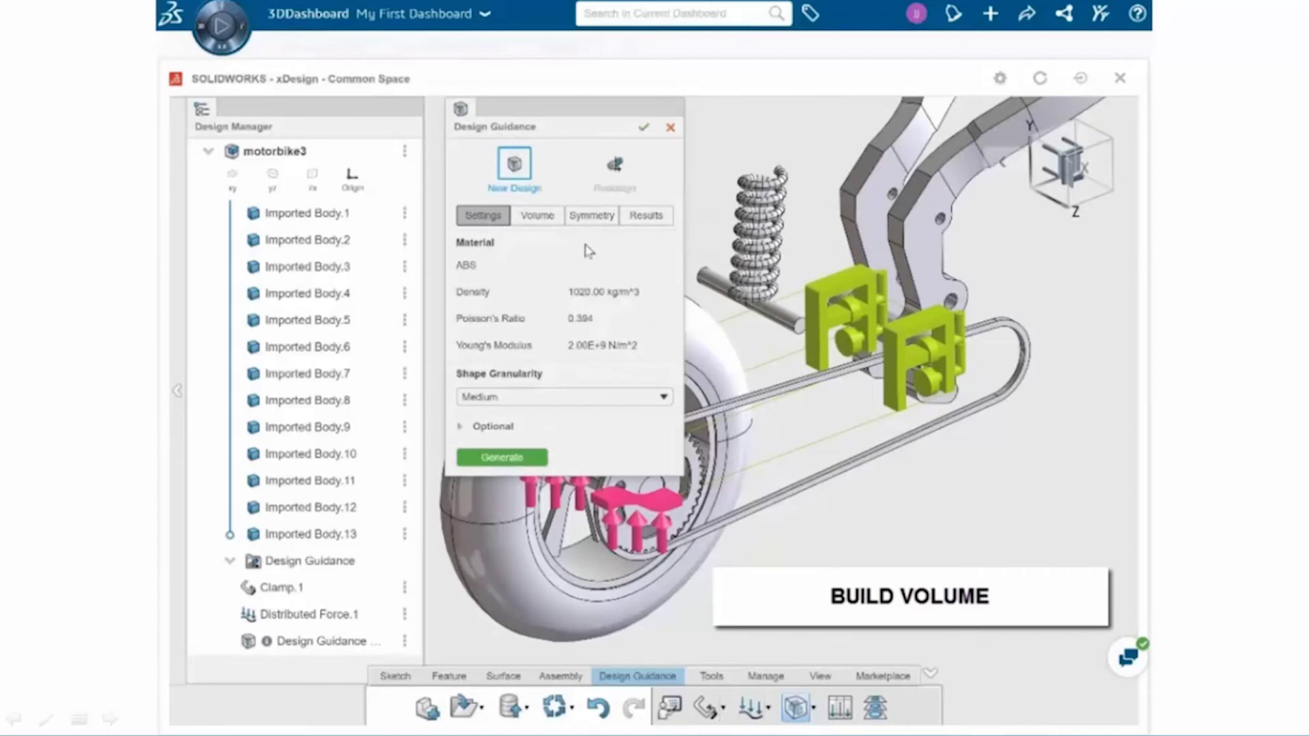
click(545, 224)
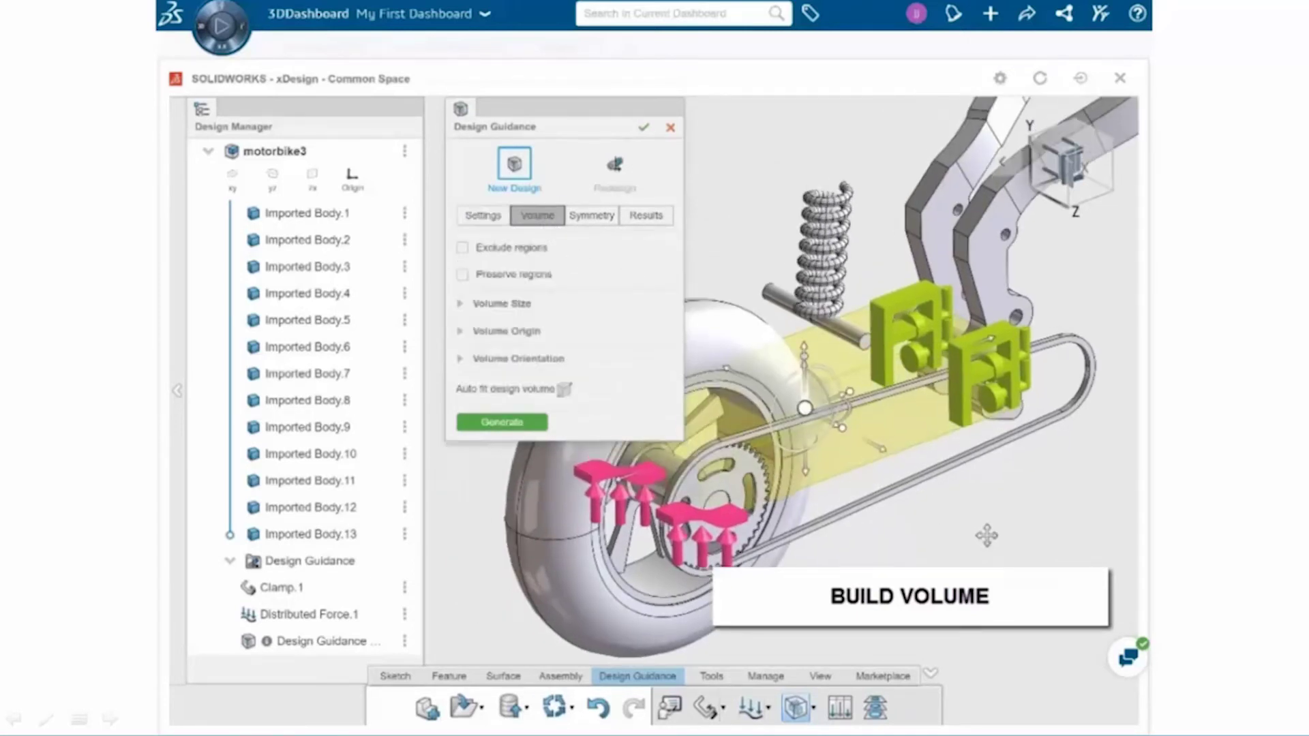
ctrl+middle_drag(986, 536, 1027, 547)
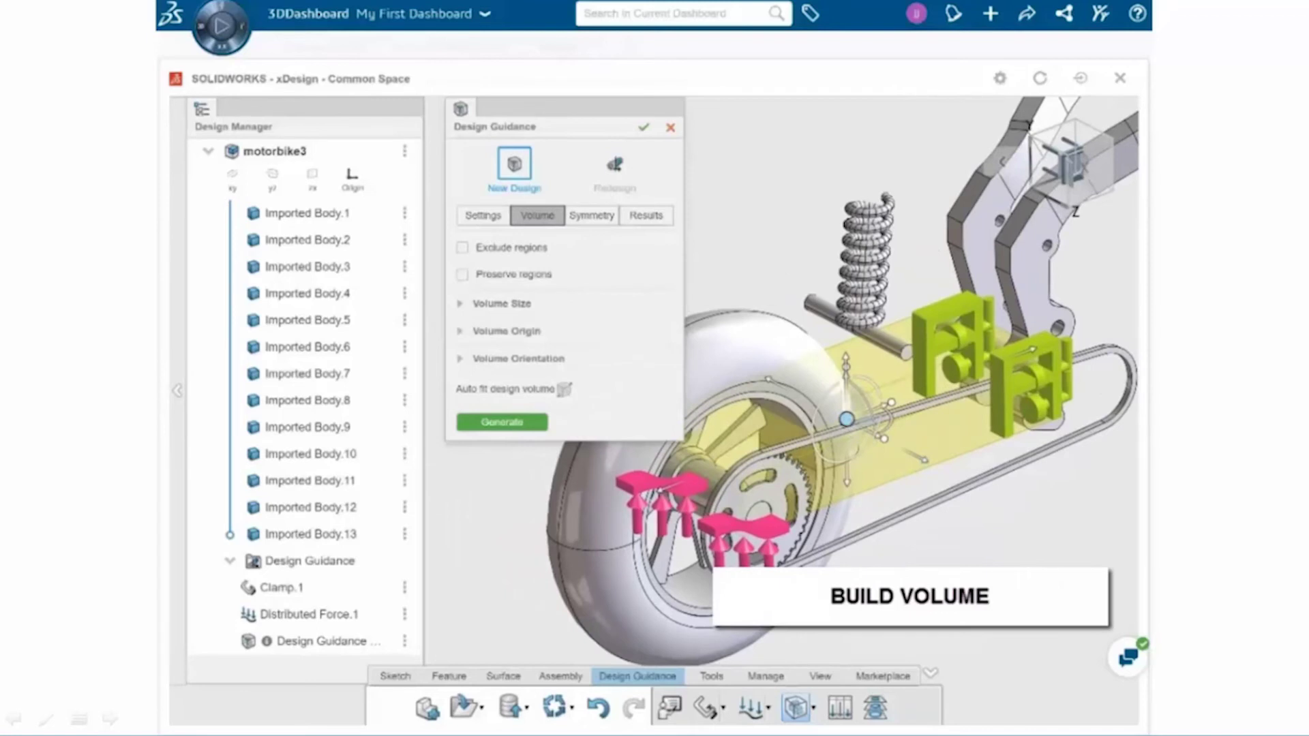
mouse_move(847, 419)
mouse_down()
mouse_move(895, 421)
mouse_move(842, 412)
mouse_up()
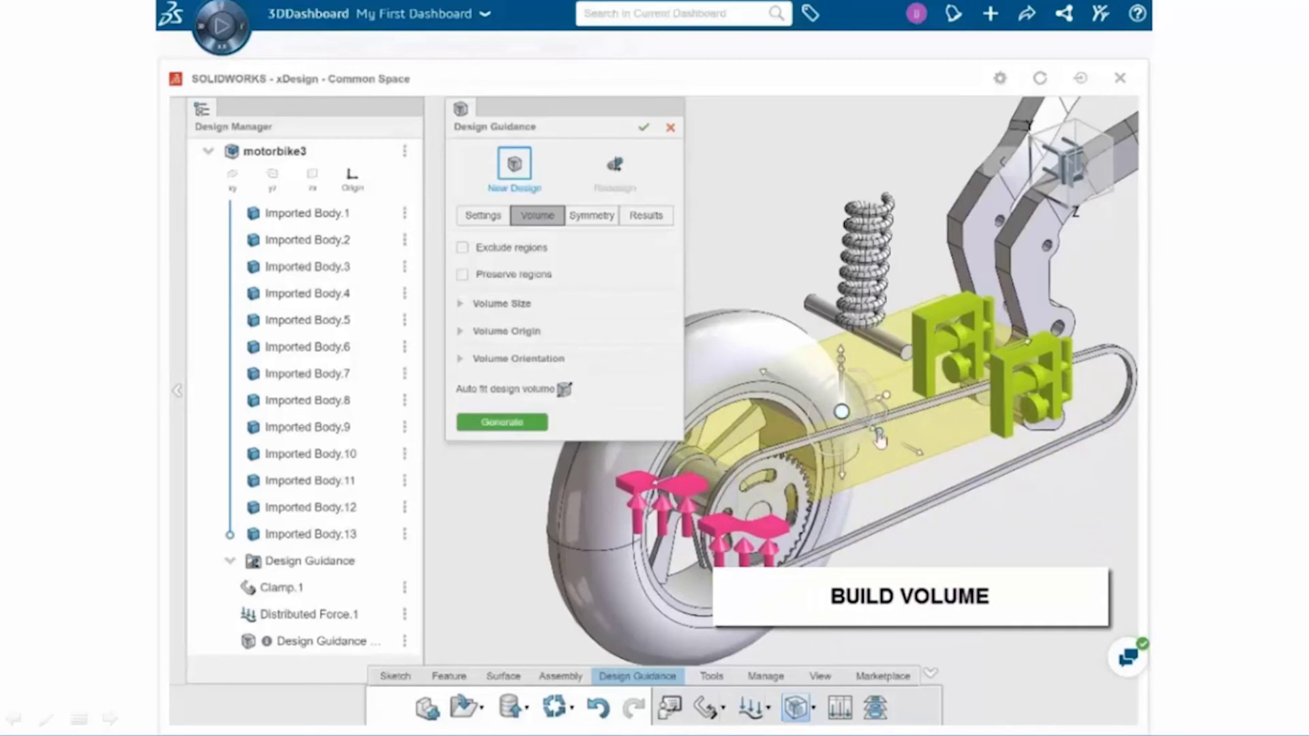
mouse_move(900, 447)
mouse_down()
mouse_move(934, 458)
mouse_move(889, 434)
mouse_up()
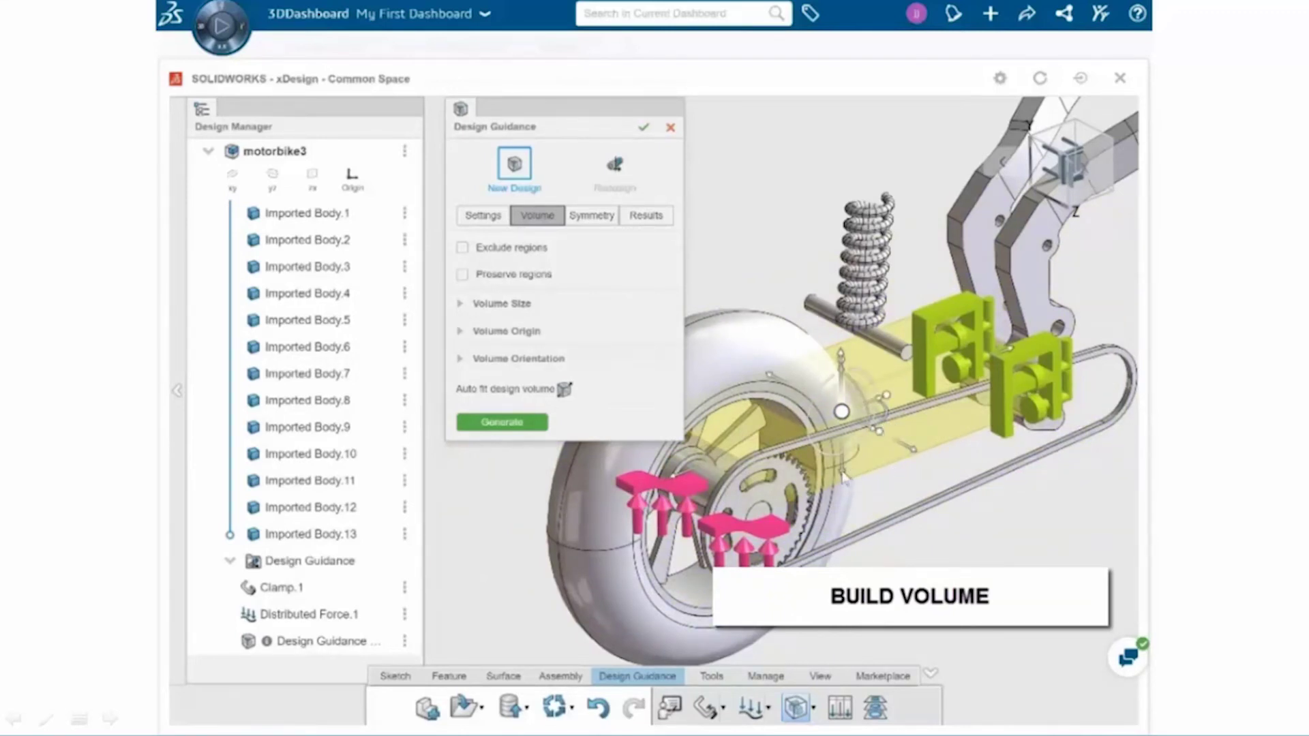
drag(844, 476, 862, 525)
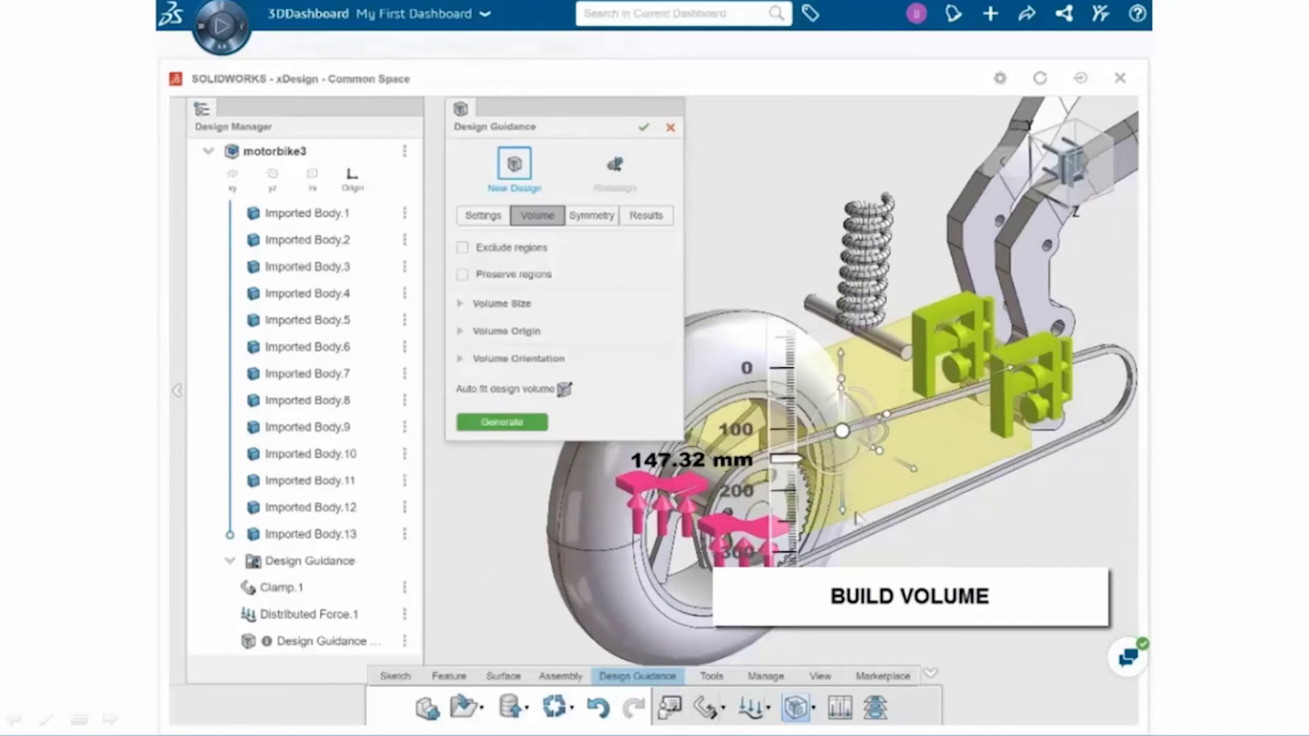
Step: Resize the build volume to about 710 × 194 × 245 mm around the axle ends and both clamps, and show its size and origin values
middle_drag(912, 538, 835, 638)
drag(565, 542, 493, 540)
drag(744, 441, 934, 447)
middle_drag(914, 416, 885, 461)
drag(885, 461, 900, 456)
drag(656, 469, 663, 471)
click(461, 304)
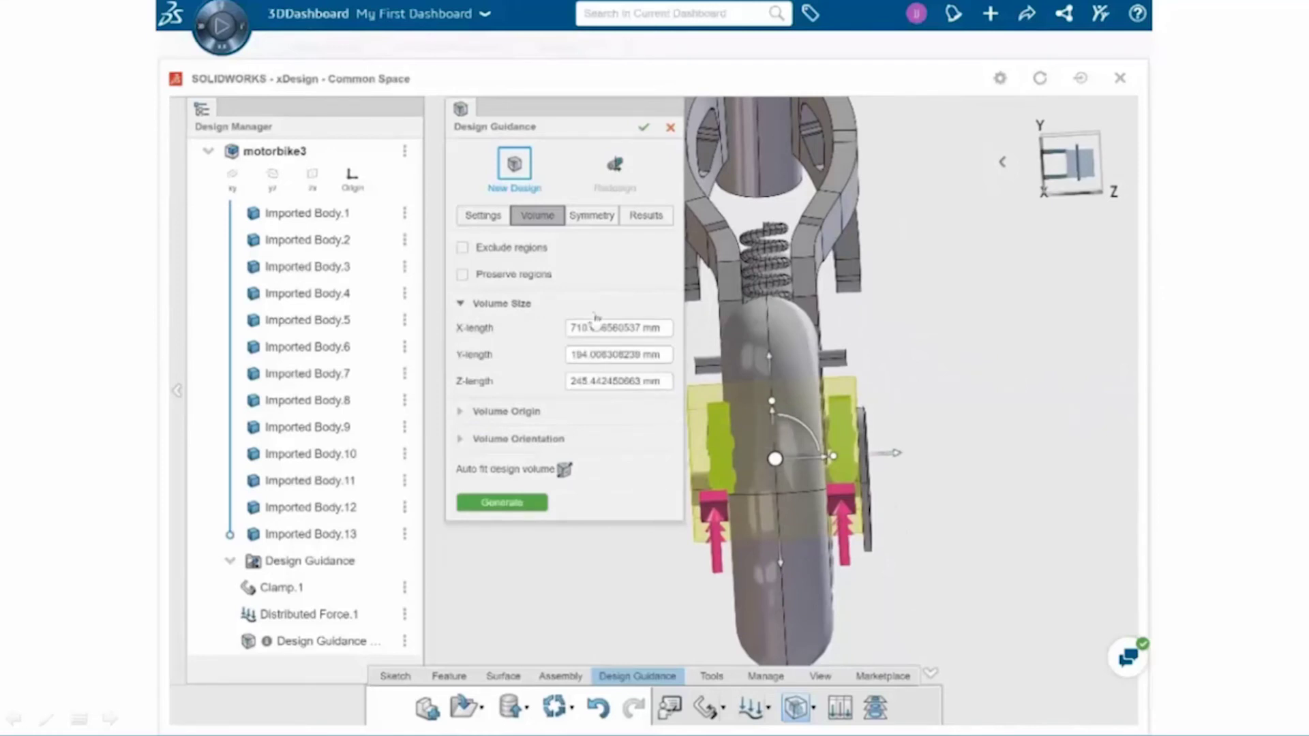
click(460, 412)
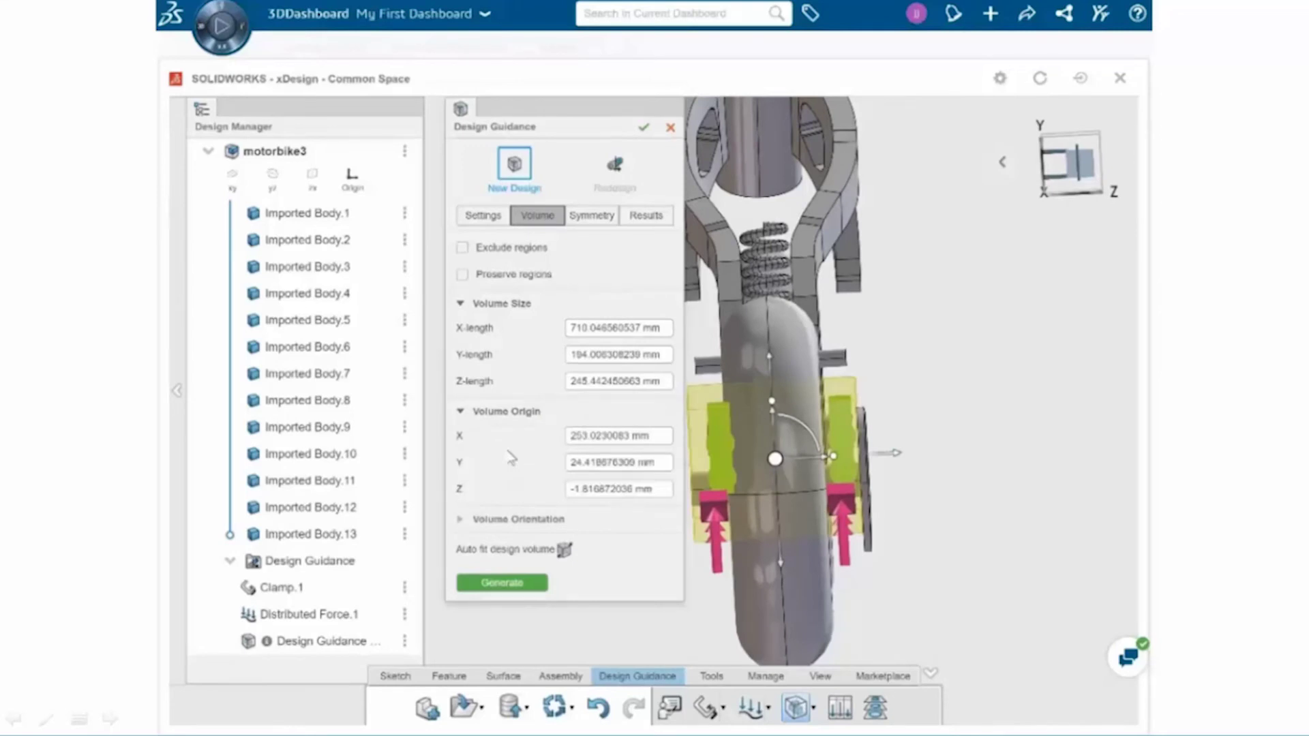
Step: Exclude the rear wheel body, Imported Body.9, from the region where the generated shape may have material
middle_drag(965, 467, 1123, 407)
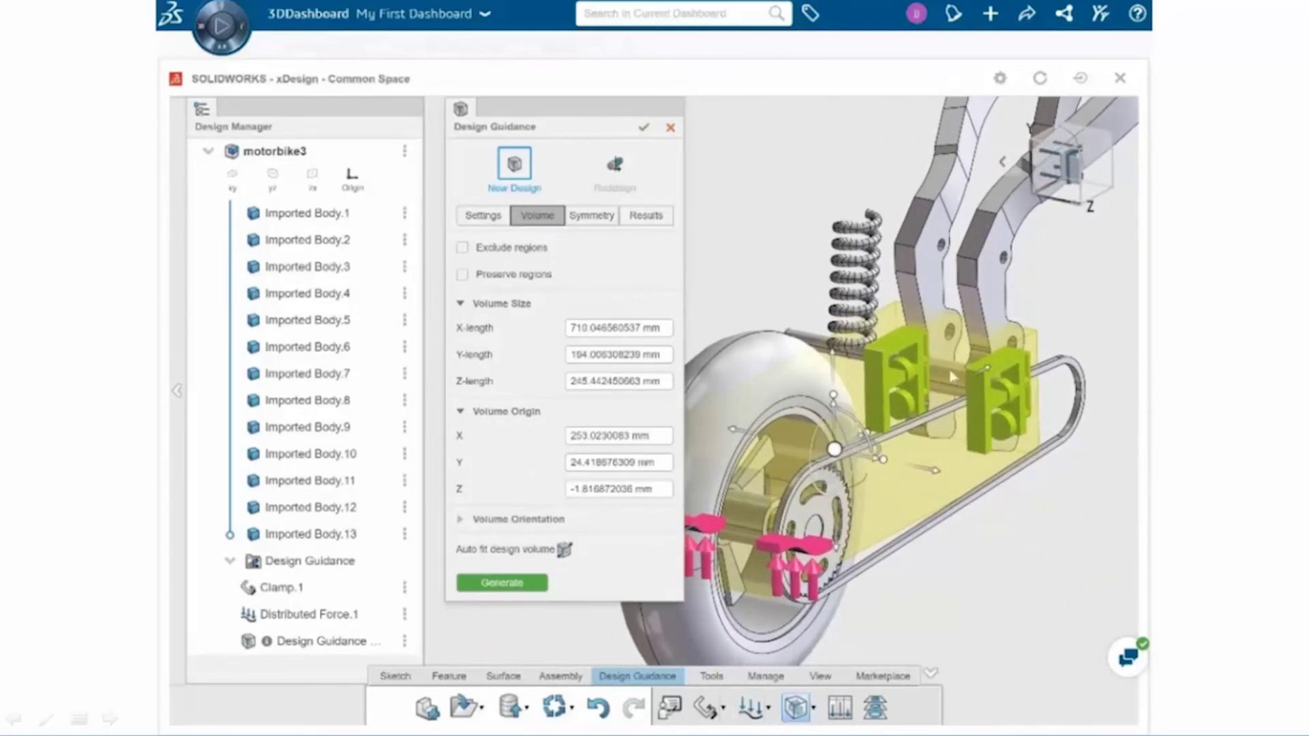
click(463, 248)
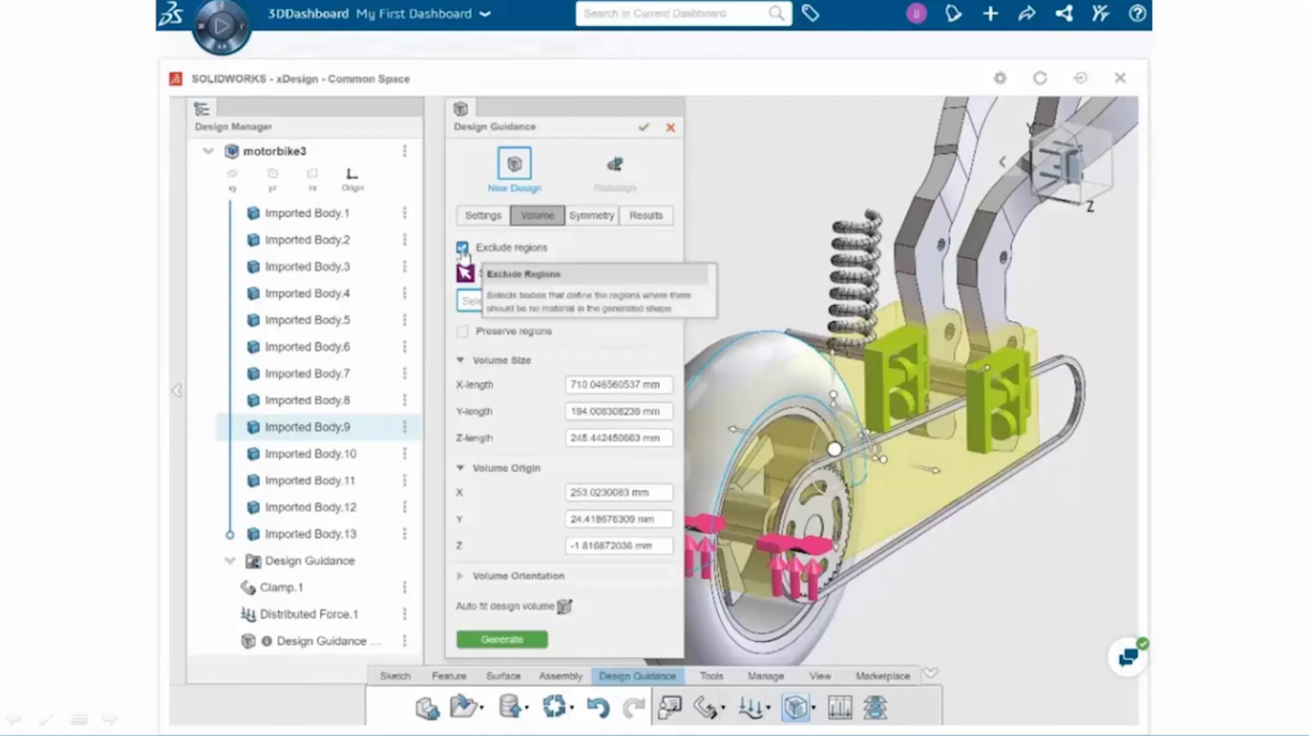
click(745, 377)
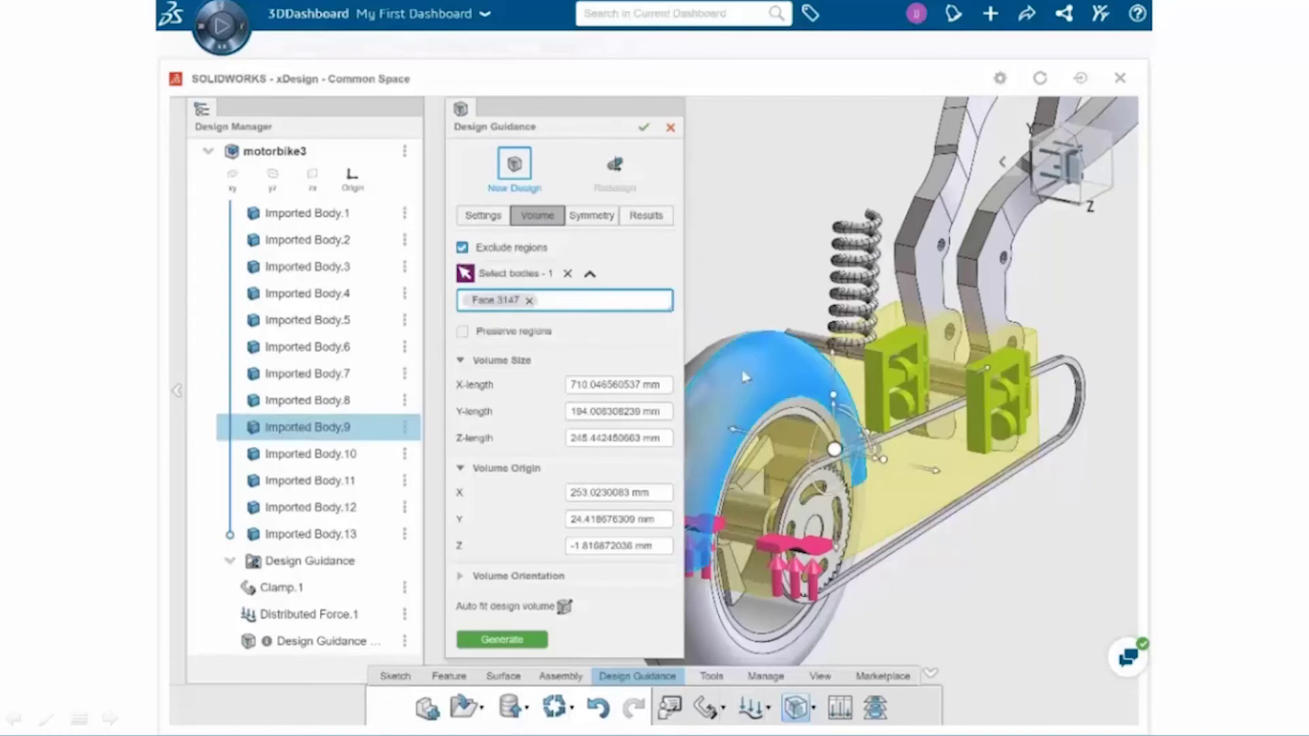
Step: Review the symmetry options, generate the swingarm shape without symmetry planes, and slightly reduce its amount of material
click(592, 217)
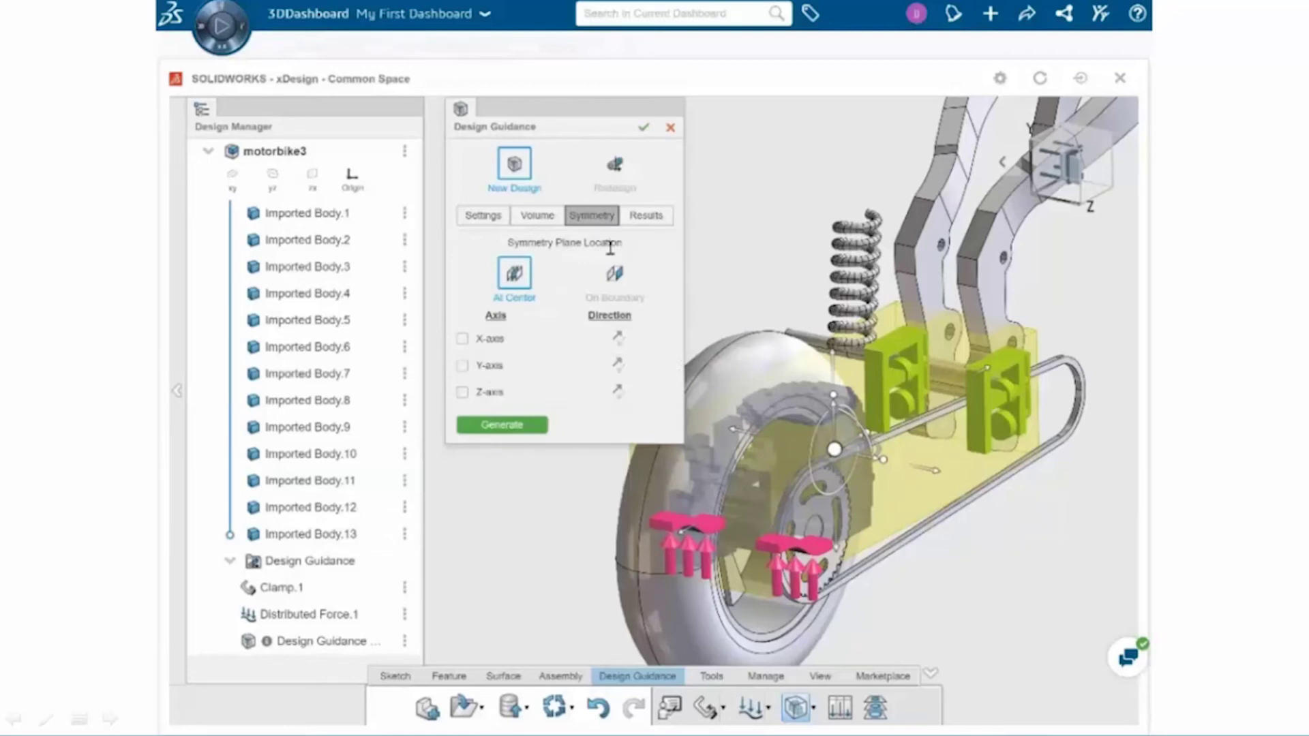
click(644, 230)
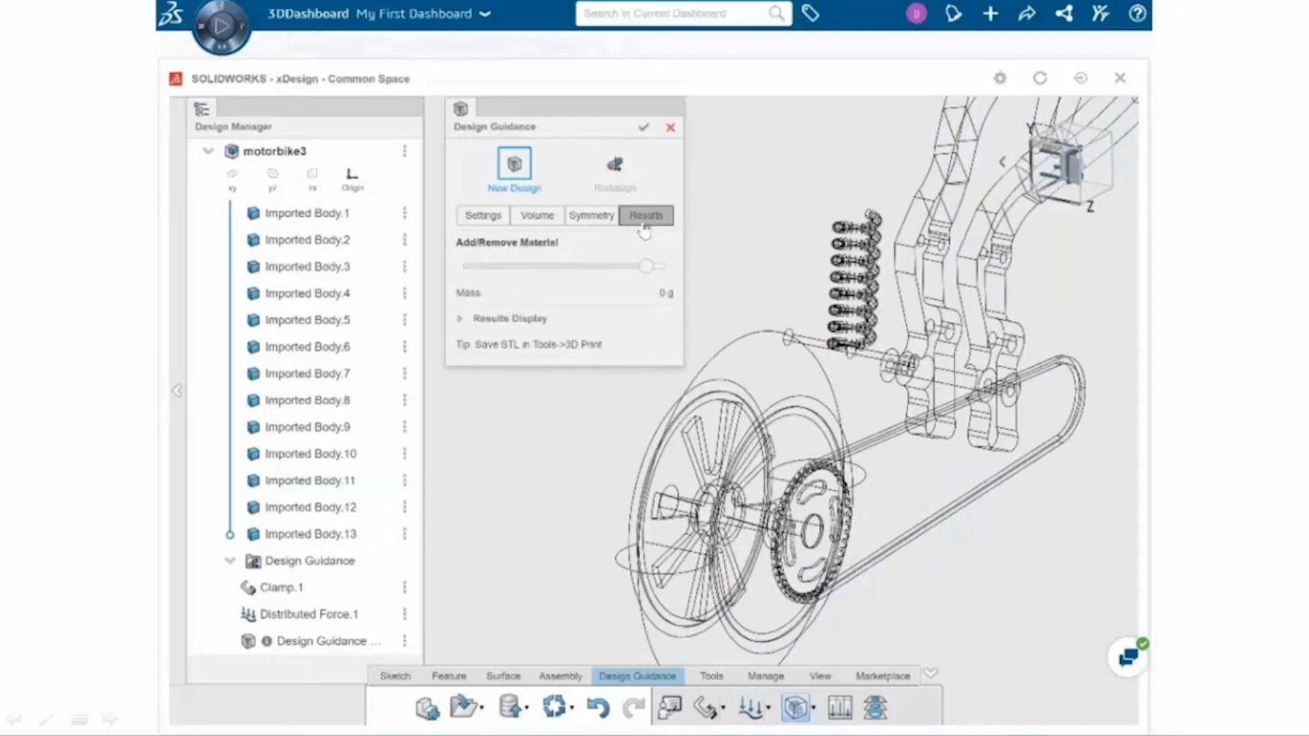
click(538, 217)
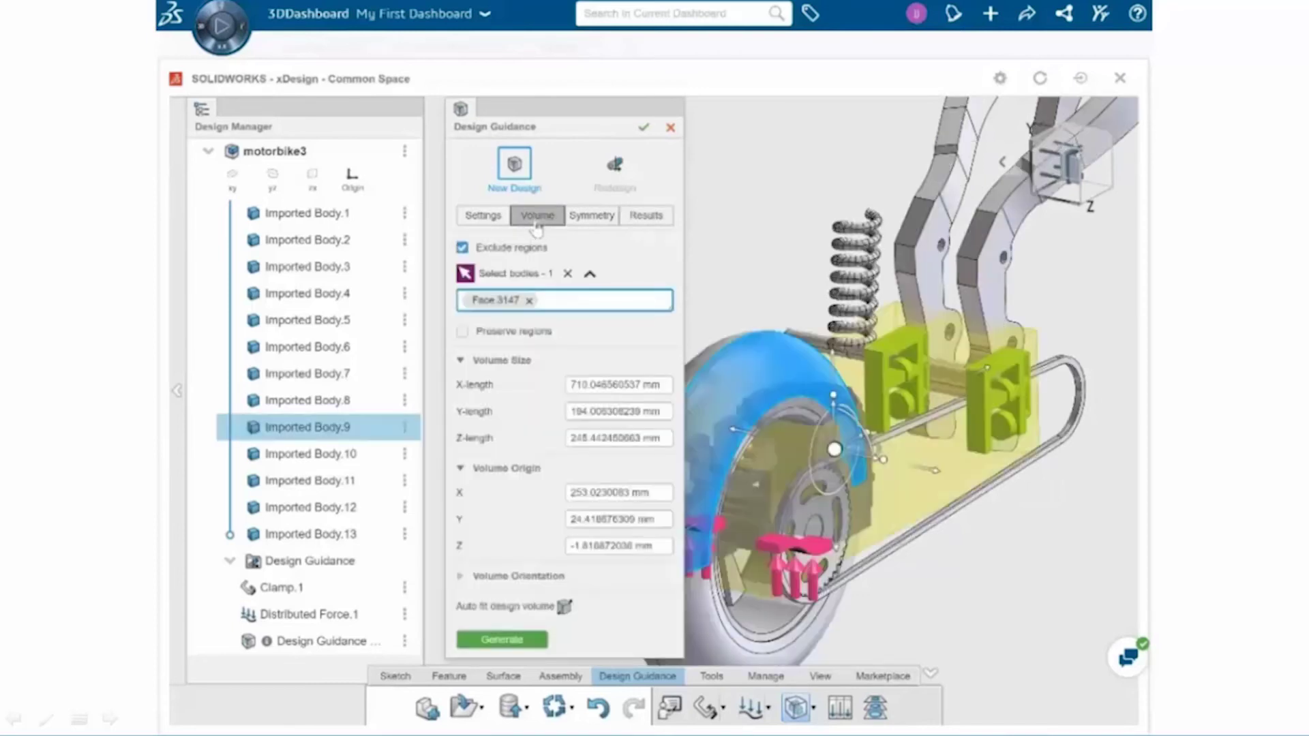
click(519, 642)
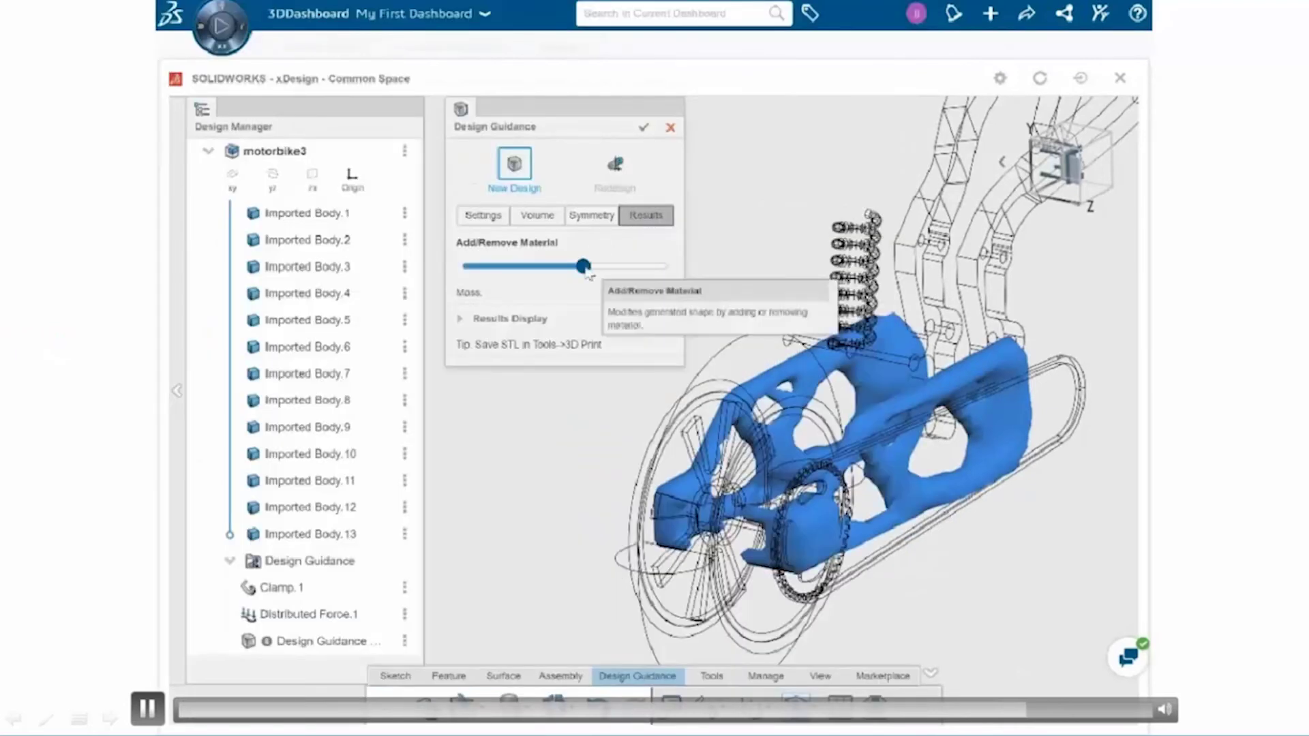
mouse_move(586, 265)
mouse_down()
mouse_move(633, 267)
mouse_move(532, 270)
mouse_move(587, 276)
mouse_up()
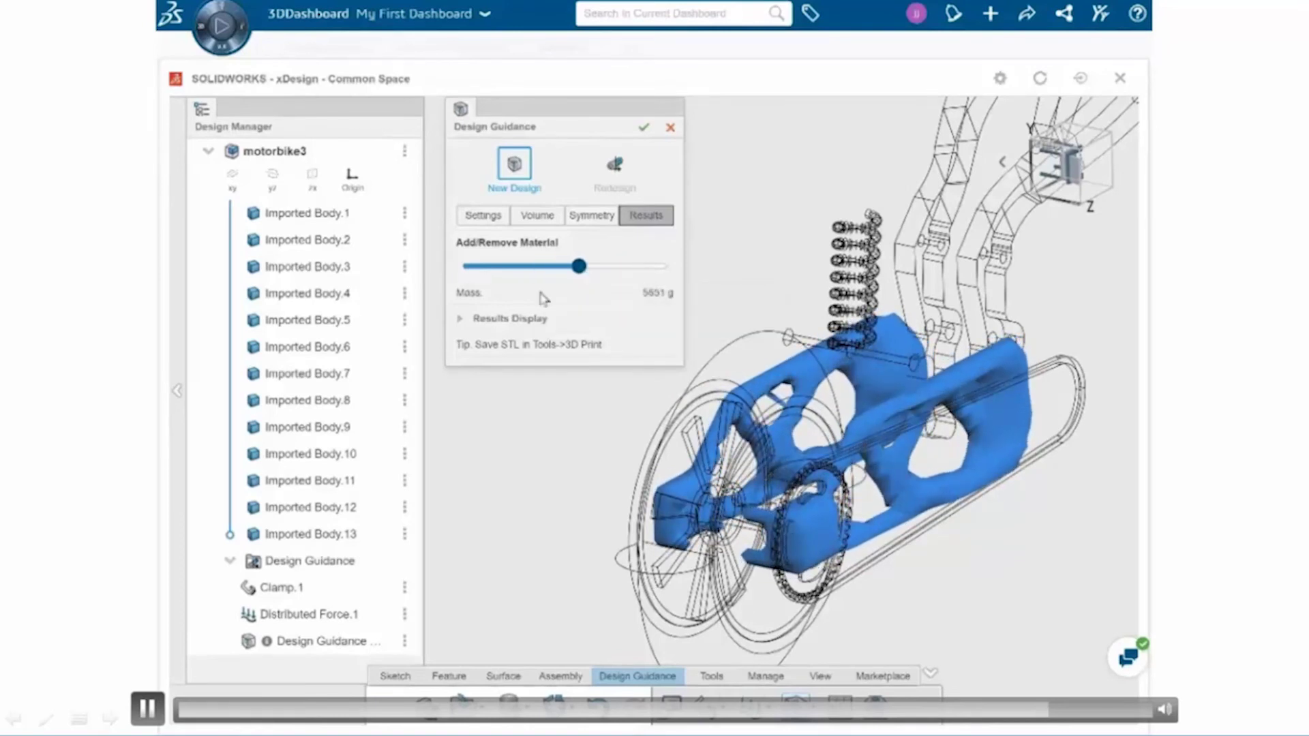
Step: Preview the generated shape as granular results and as wireframe, returning each time to the smooth solid display
click(461, 319)
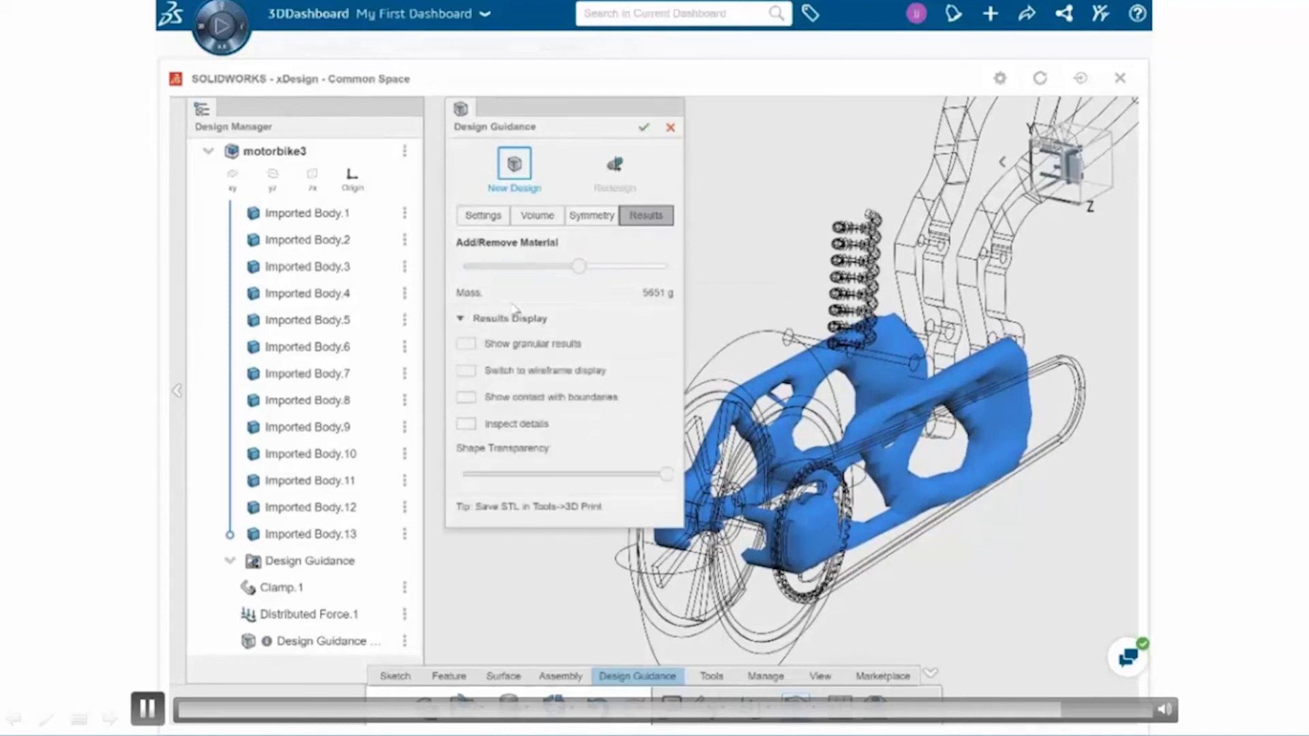
click(471, 345)
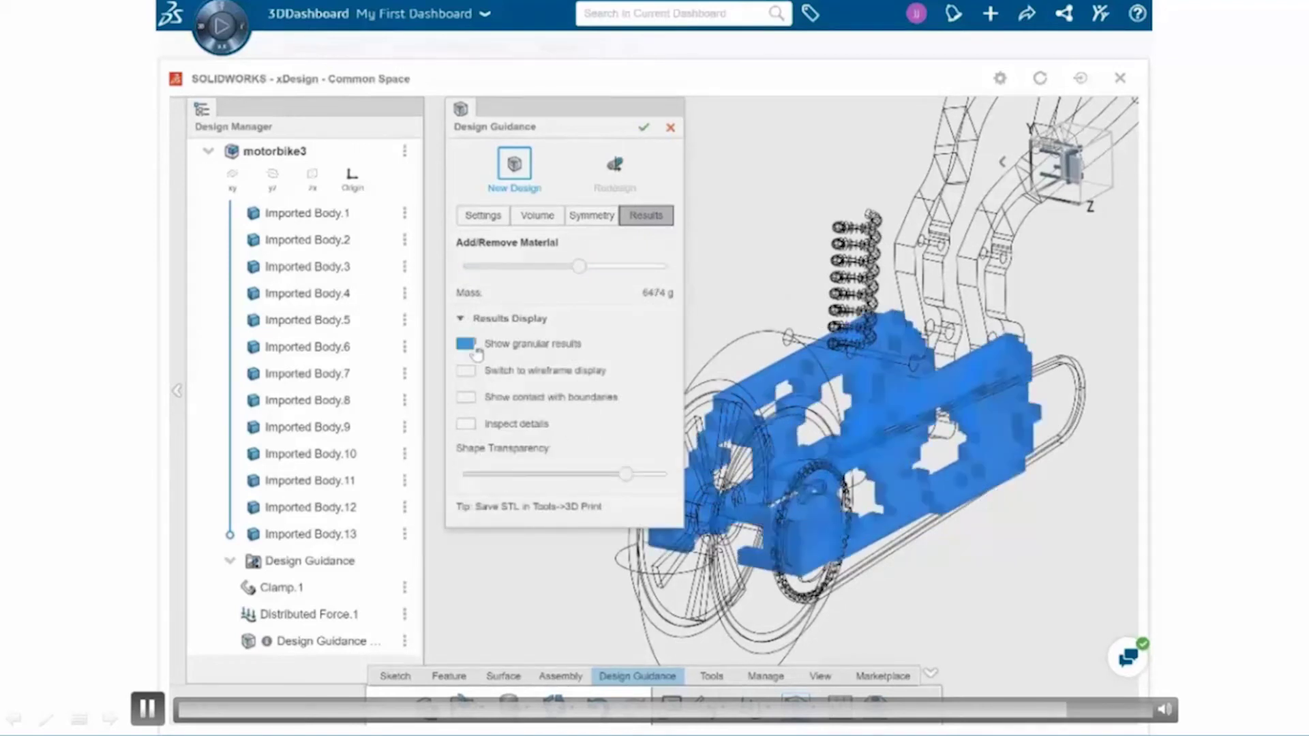
click(469, 345)
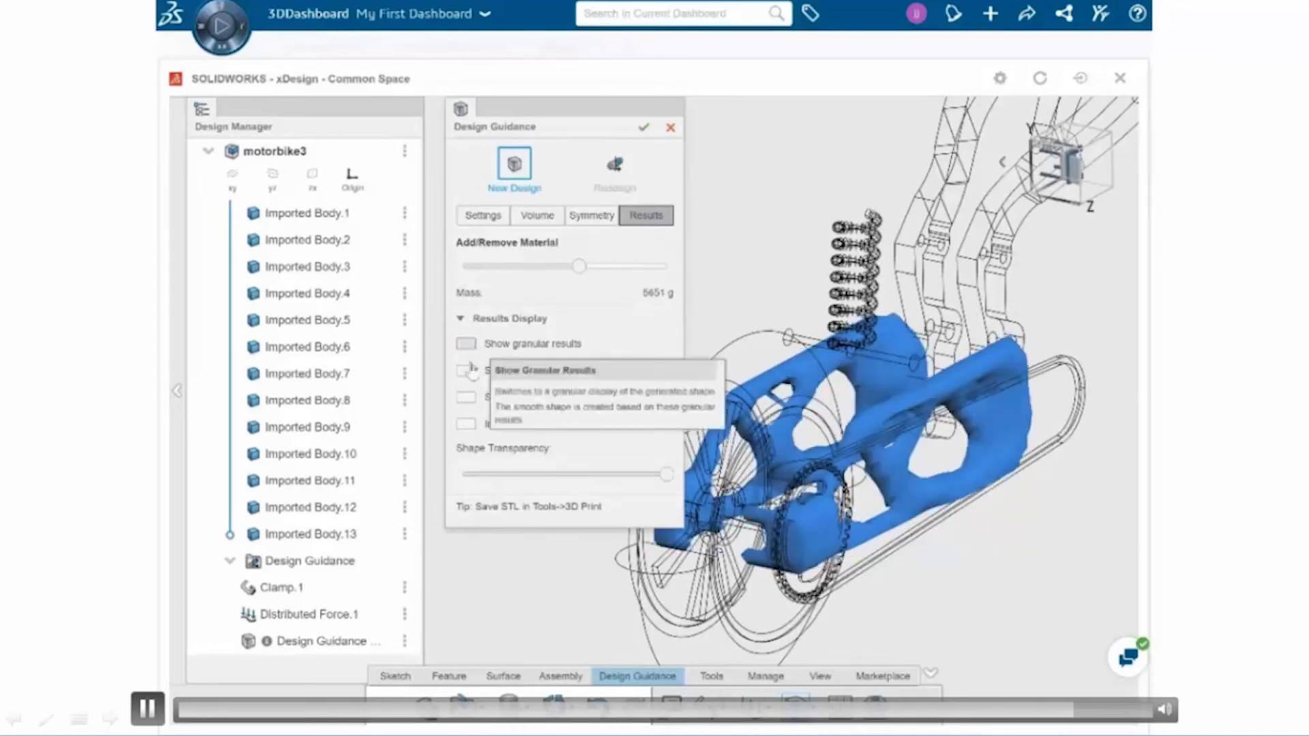
click(468, 372)
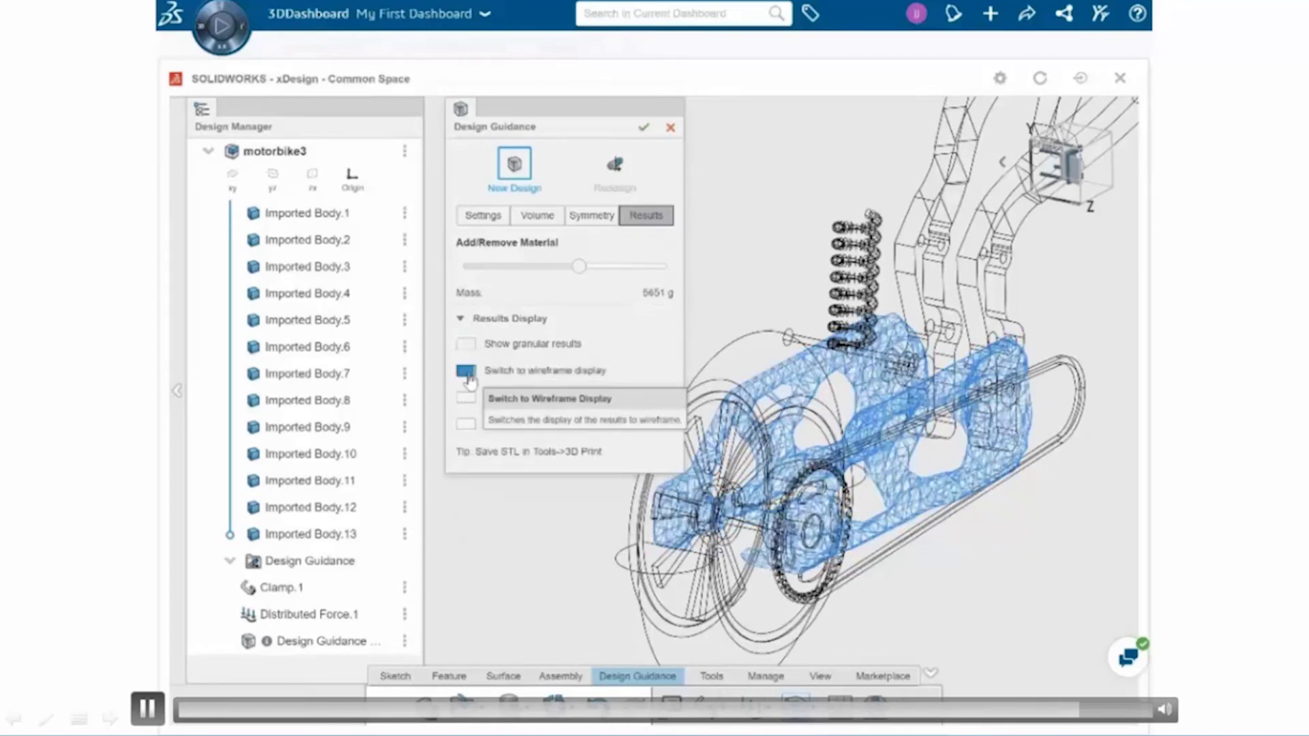
click(467, 375)
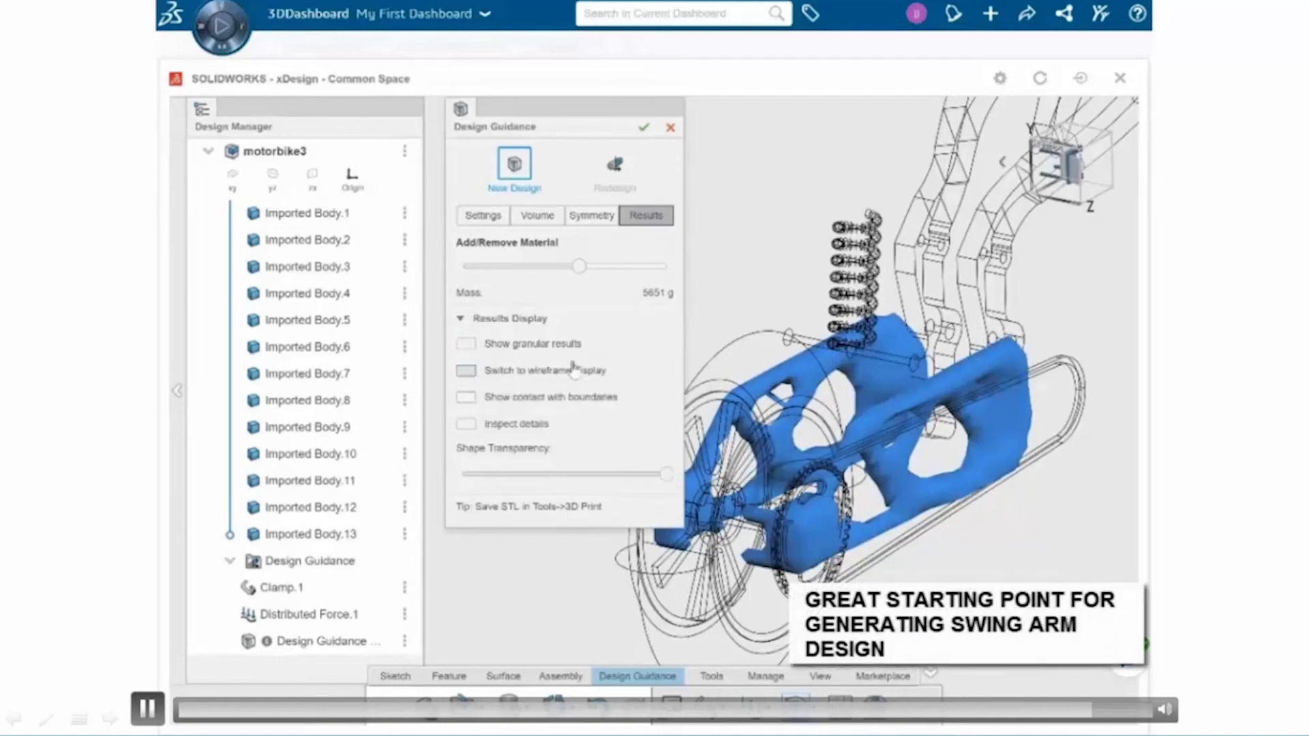
Step: Accept the Design Guidance study and view the generated swingarm shape from the side together with the wheel and frame
click(646, 129)
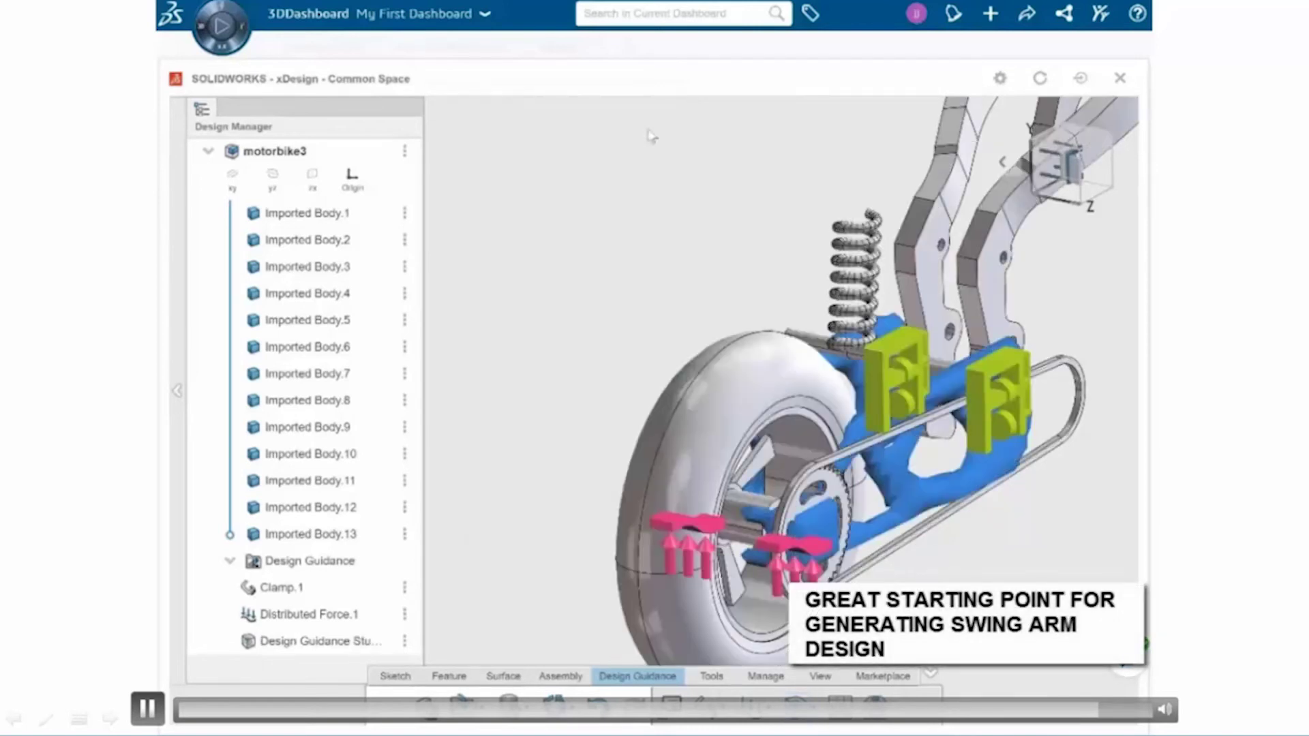
mouse_move(686, 266)
middle_down()
mouse_move(640, 214)
mouse_move(657, 204)
mouse_move(580, 228)
middle_up()
click(1066, 704)
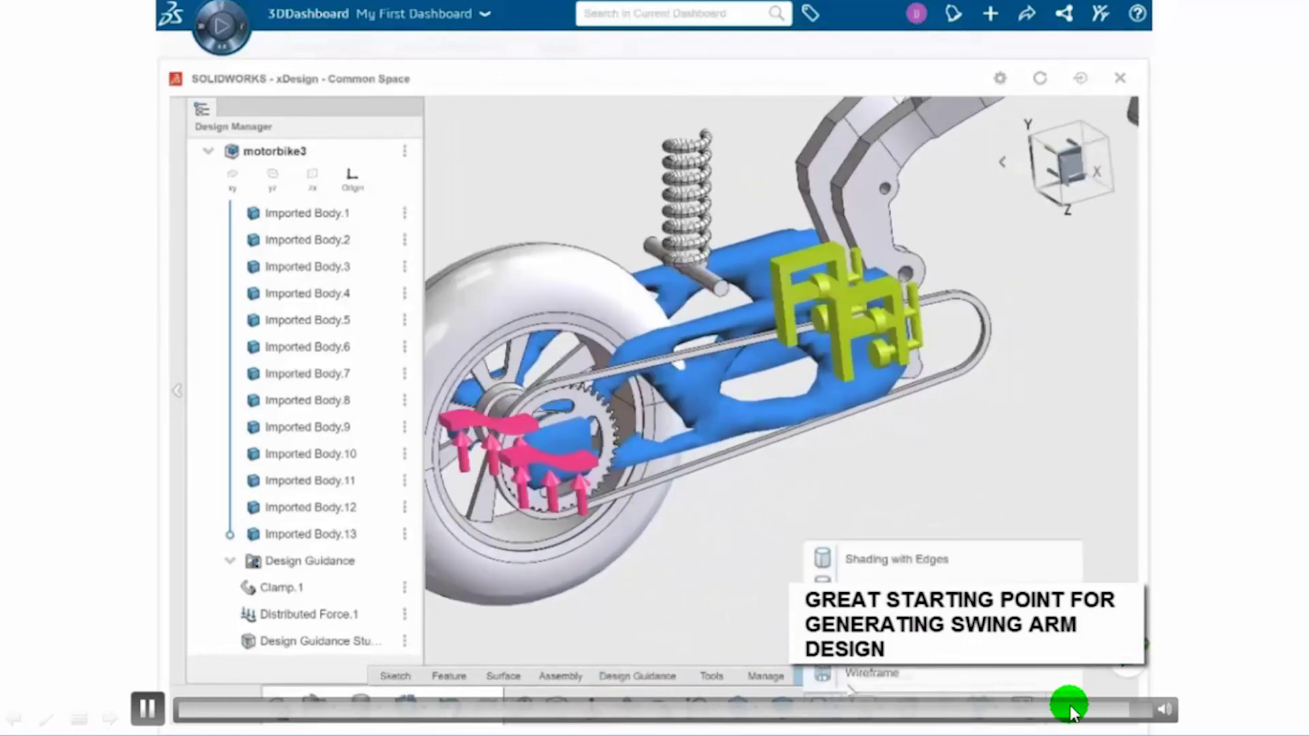
click(1093, 566)
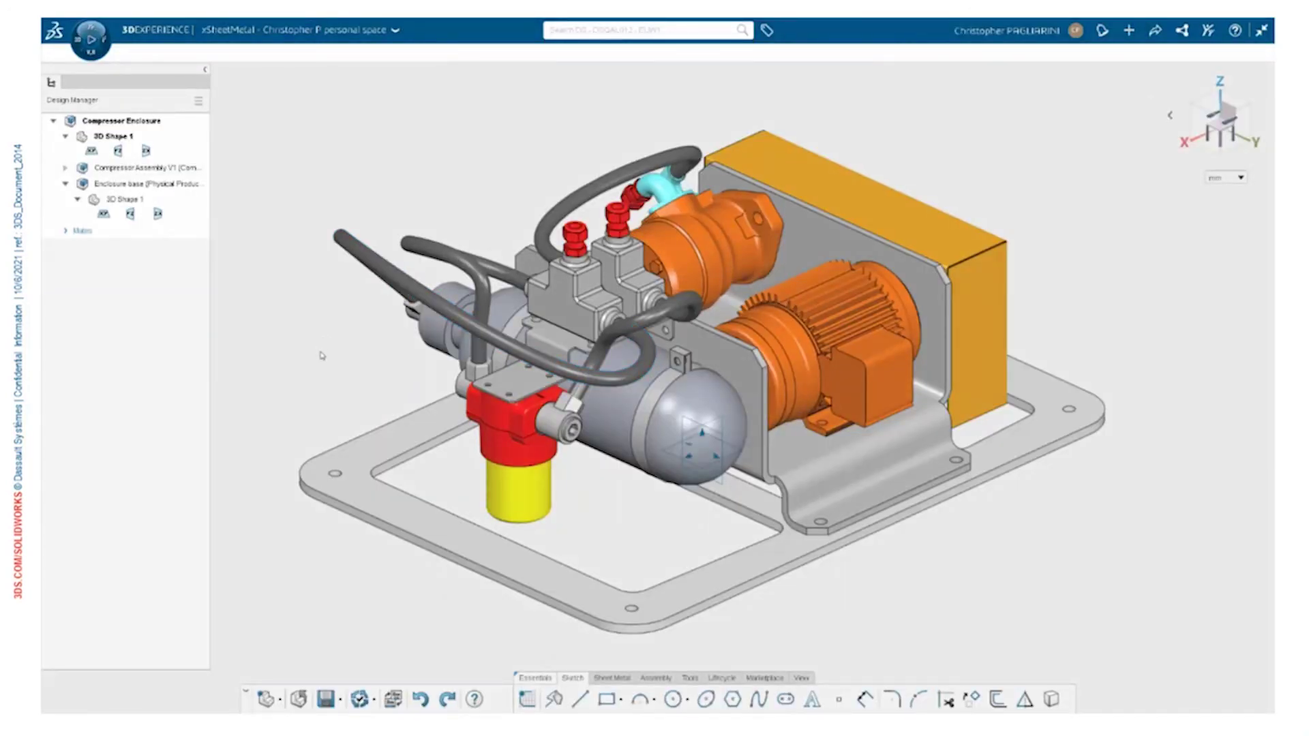
click(655, 679)
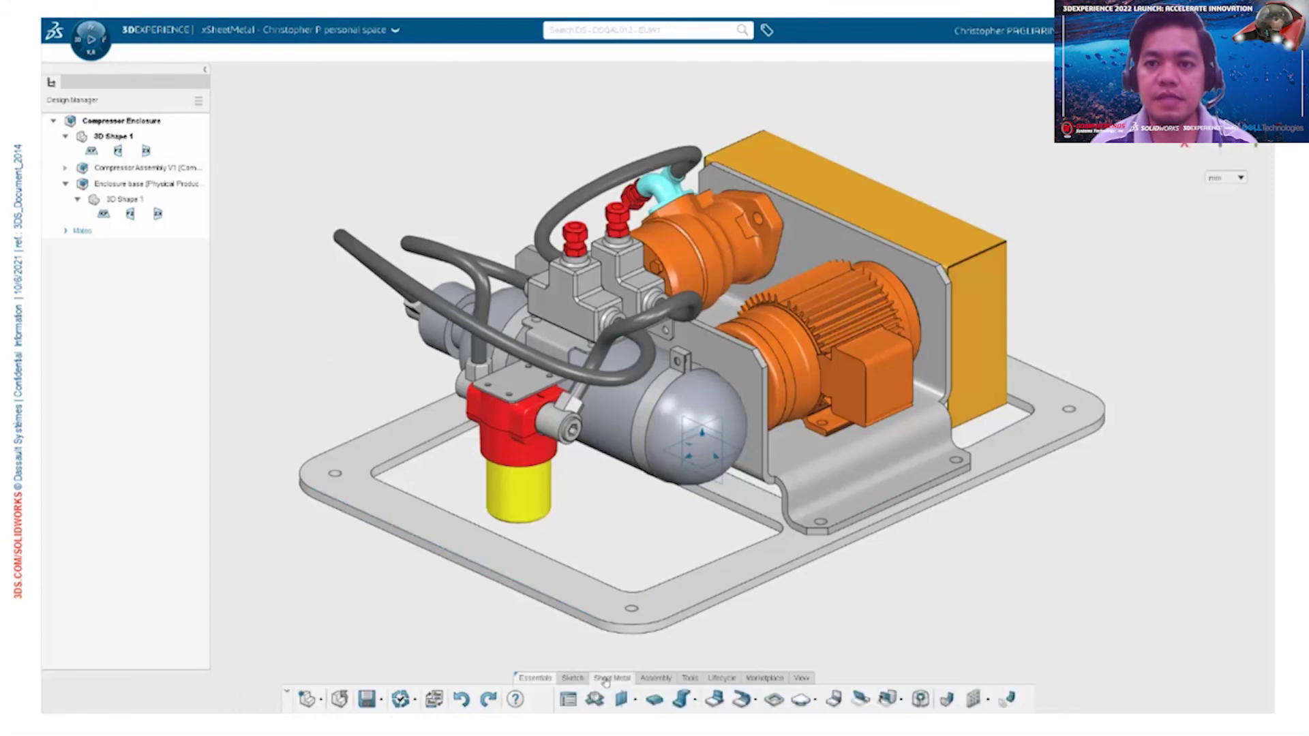
click(611, 679)
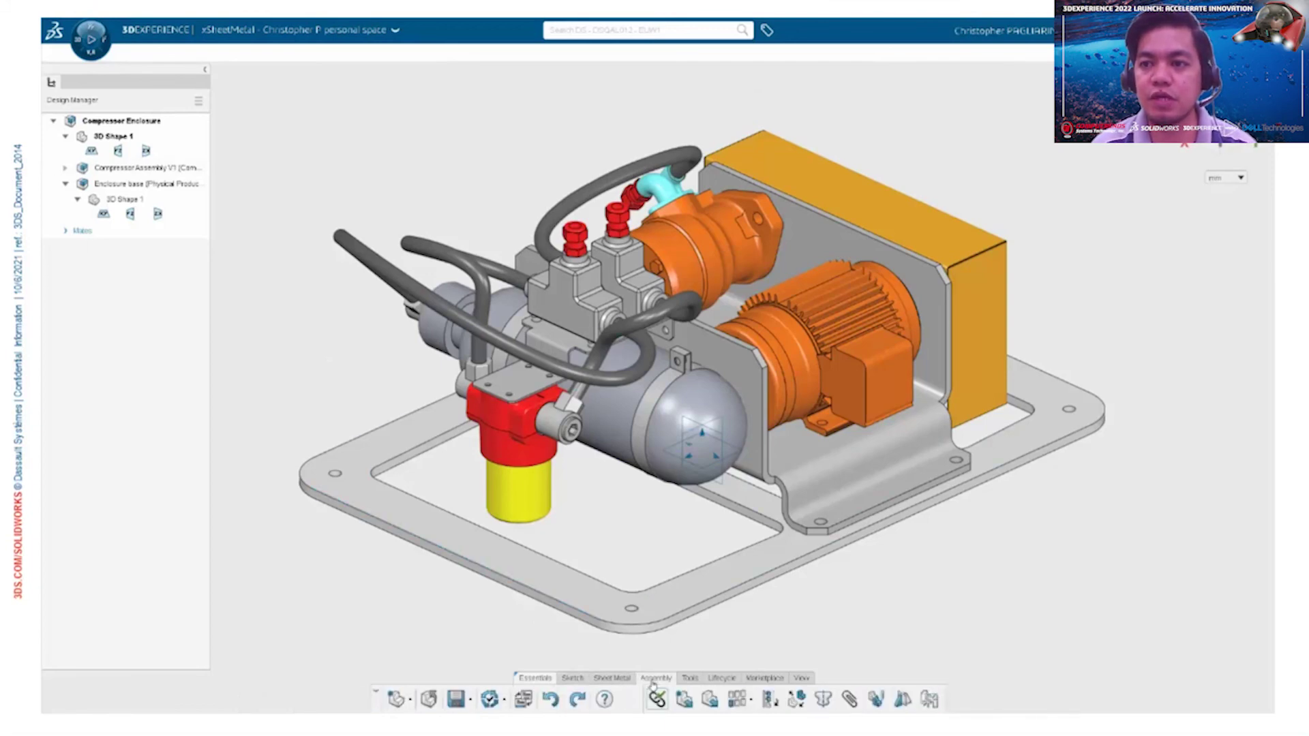
Step: In xSheetMetal, sketch an L-shaped profile from the origin for Enclosure base, about 395 mm horizontal and 351 mm vertical
click(374, 557)
click(629, 473)
click(935, 473)
click(935, 201)
Step: Set the L-shaped profile's horizontal line to 400 mm and its vertical line to 350 mm
click(783, 470)
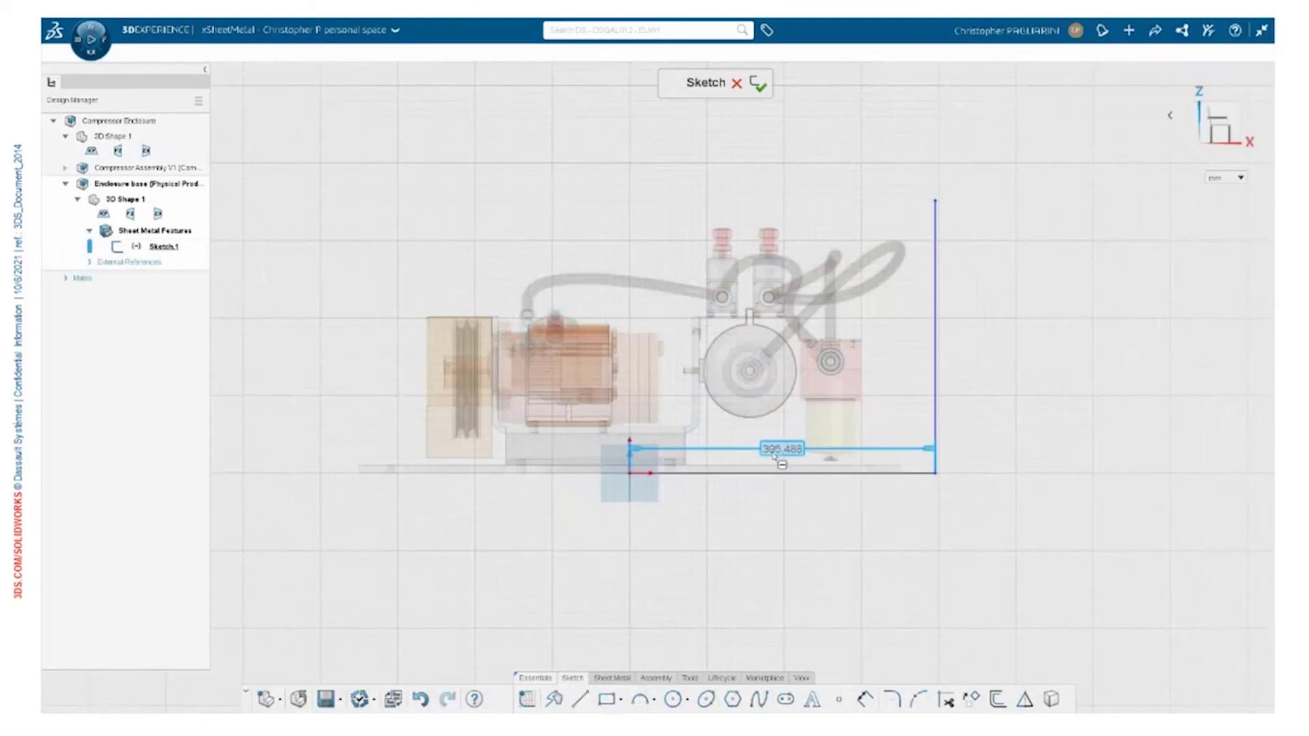
key(Return)
click(935, 351)
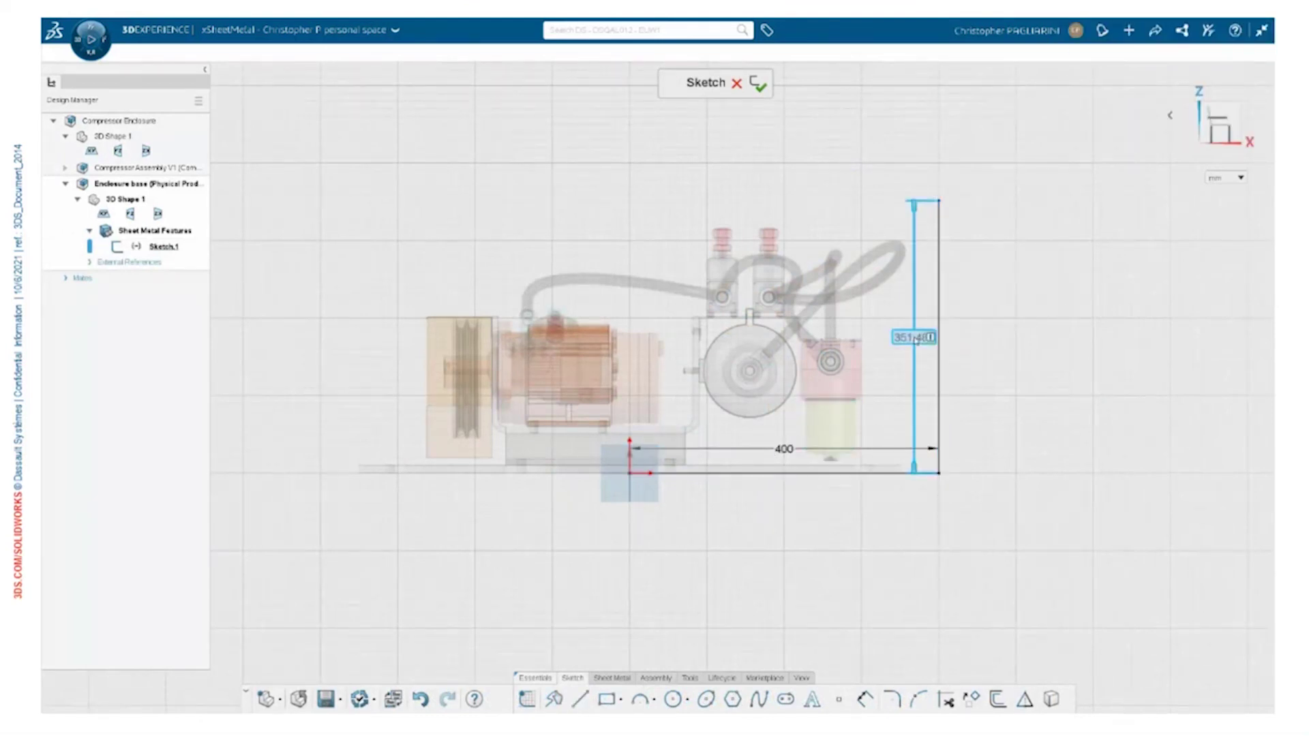
key(Return)
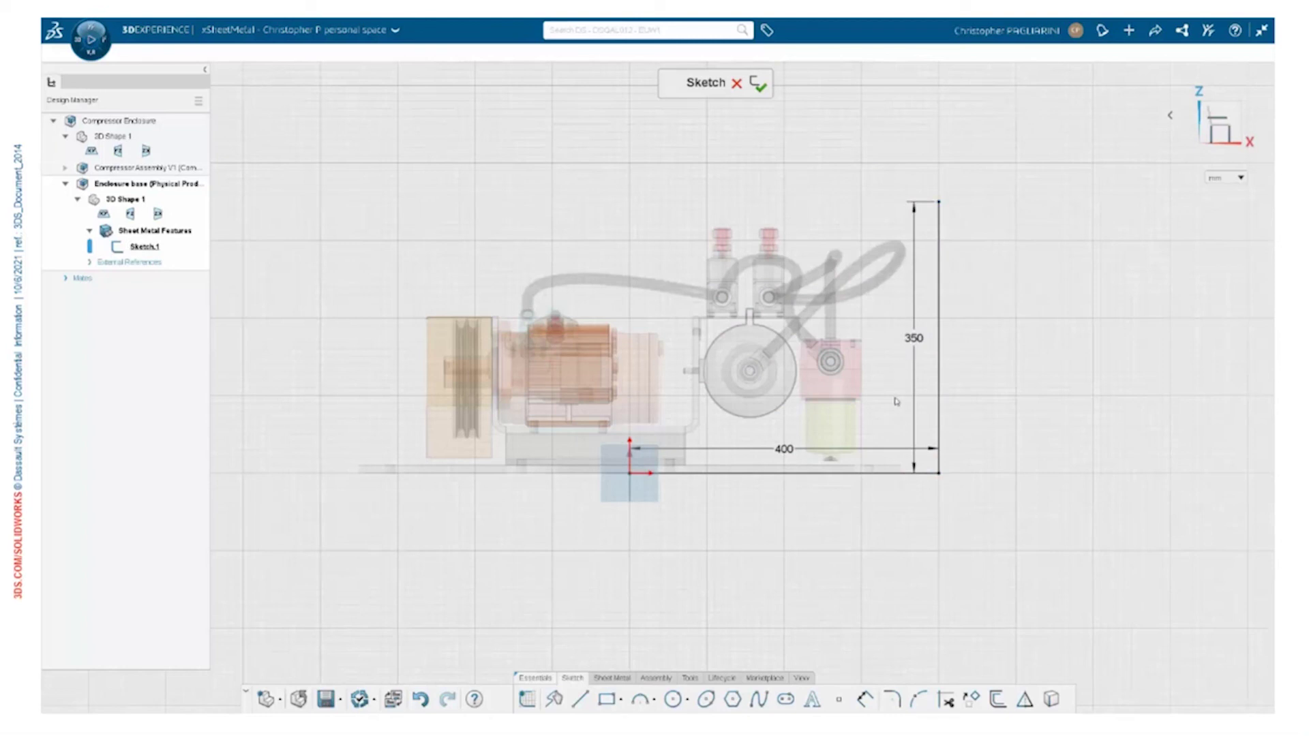
Step: Extrude the L-shaped profile into a sheet metal floor and end plate
click(917, 473)
click(1007, 413)
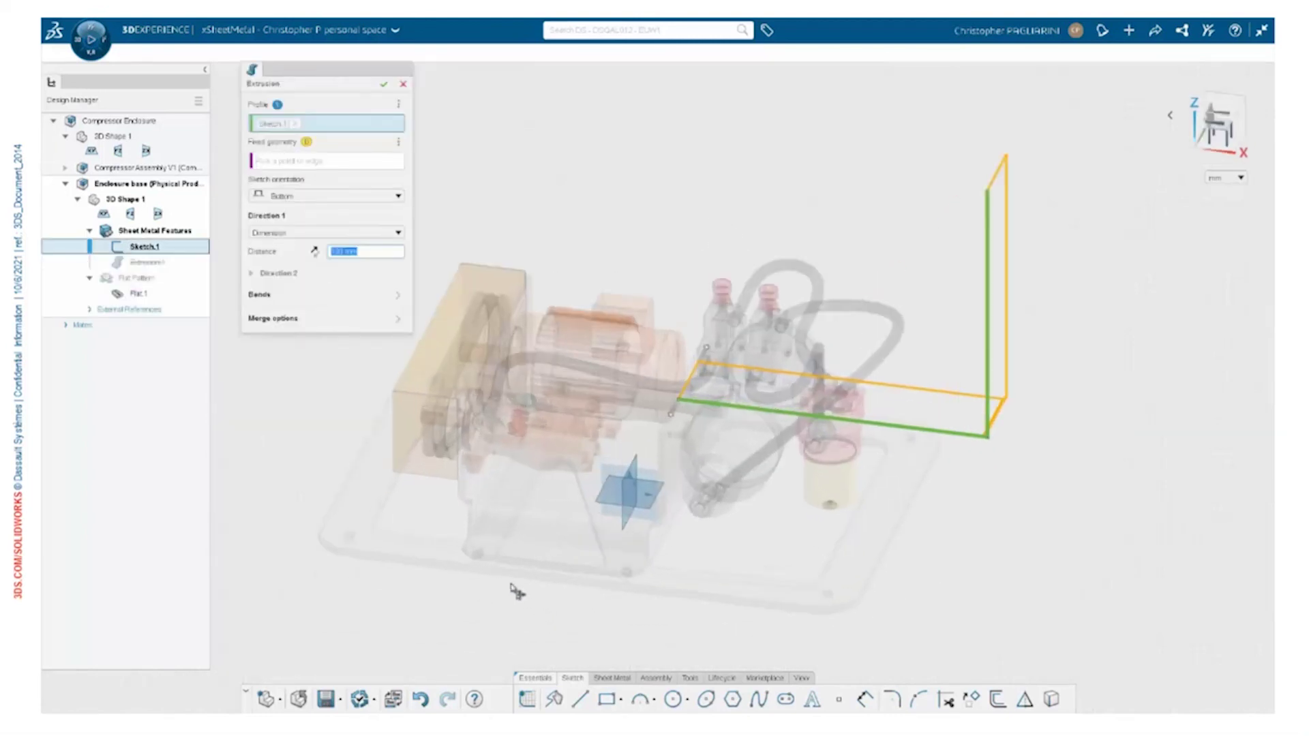
key(Return)
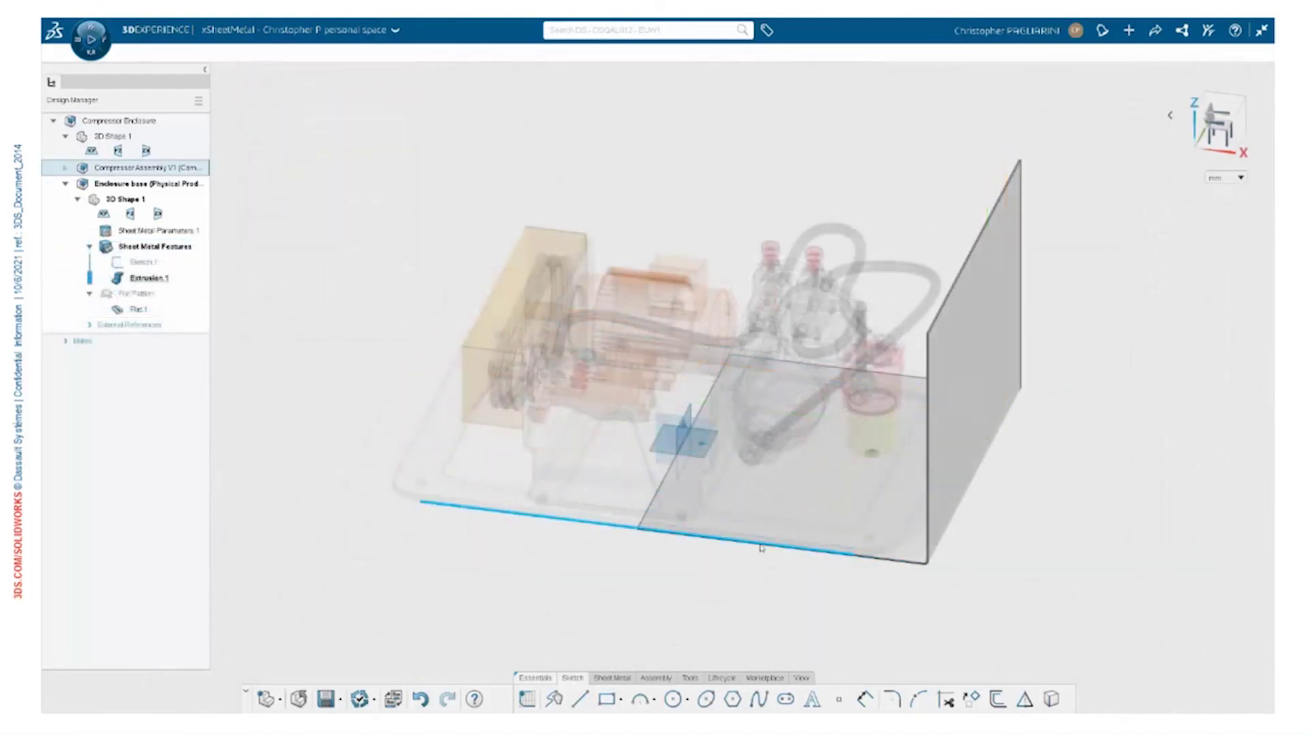
Step: Add 200 mm high walls on the two long edges of the sheet metal floor with Wall On Edge
click(856, 556)
click(807, 500)
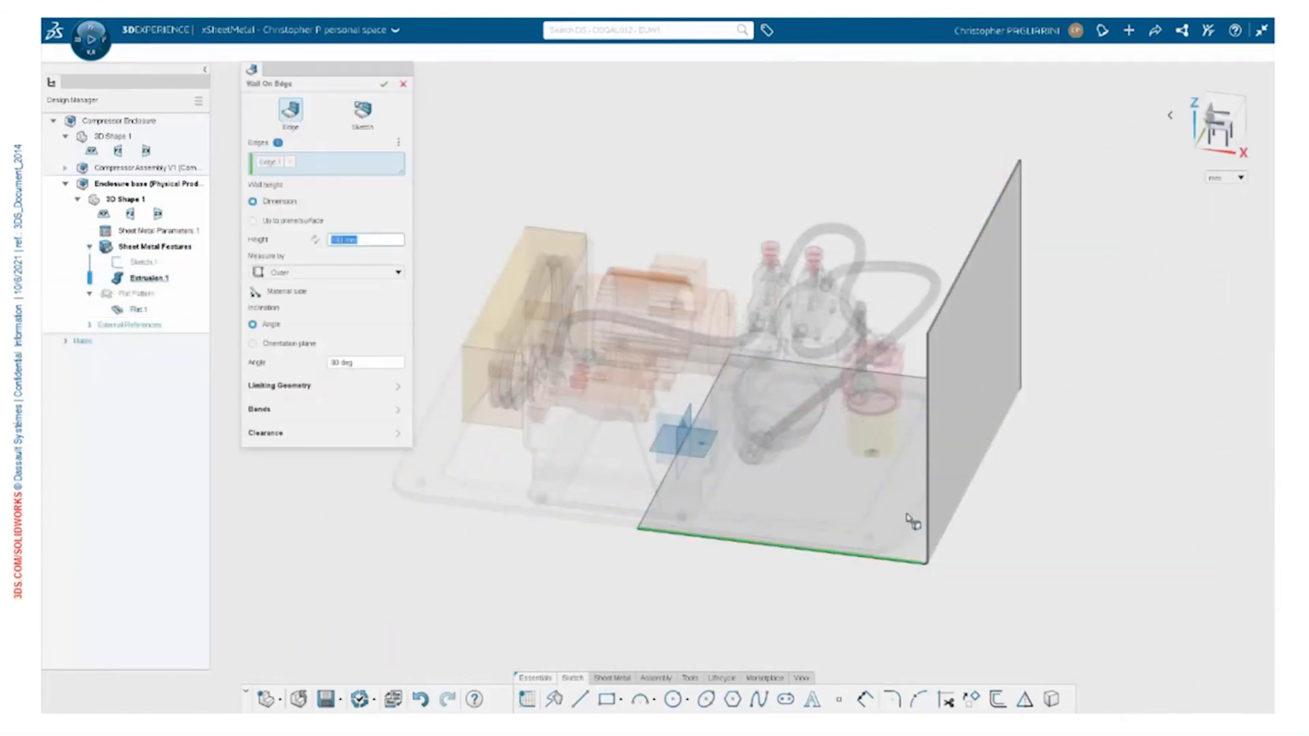
click(913, 379)
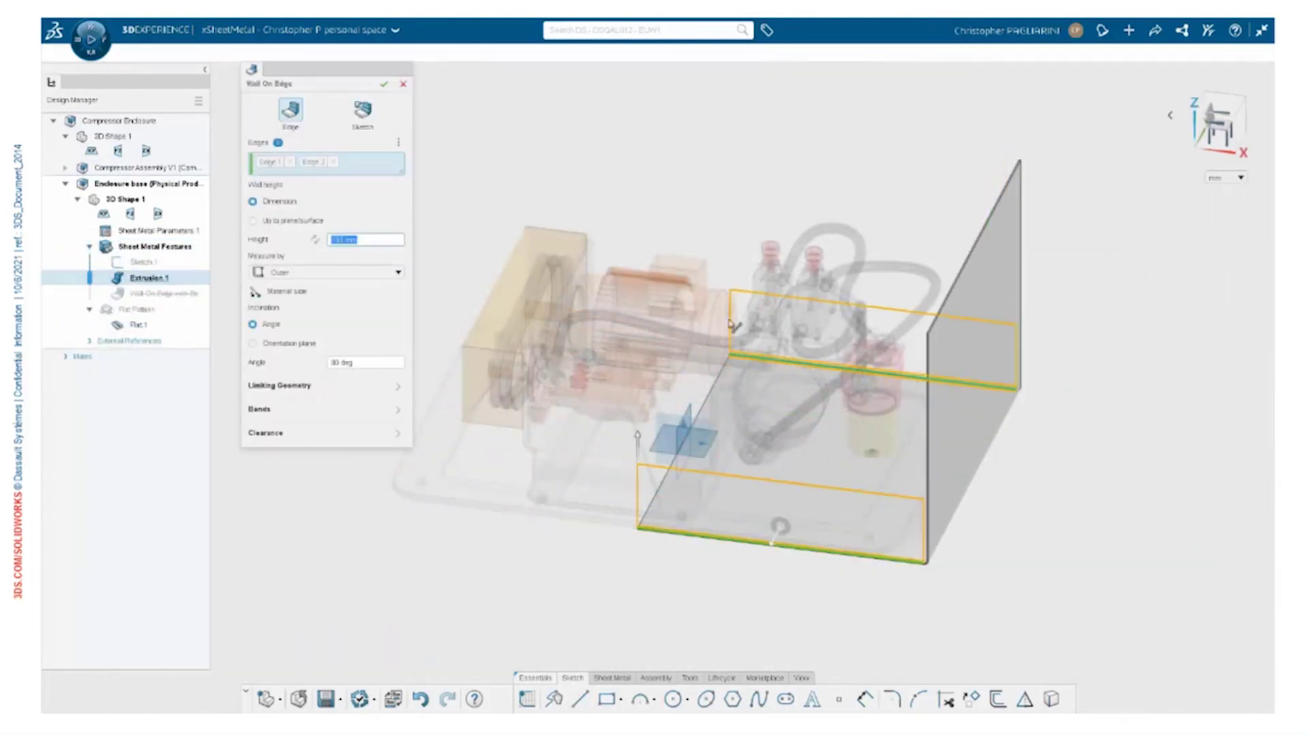
text(200)
key(Return)
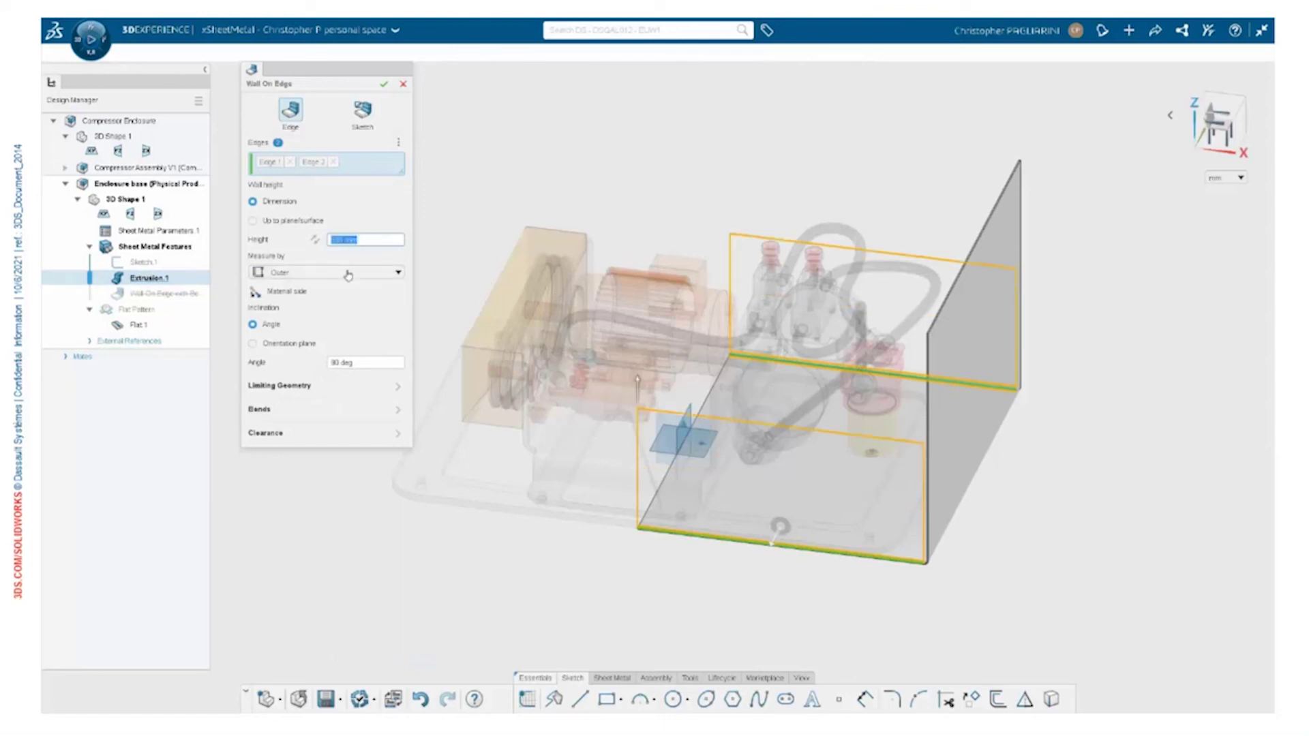
click(311, 435)
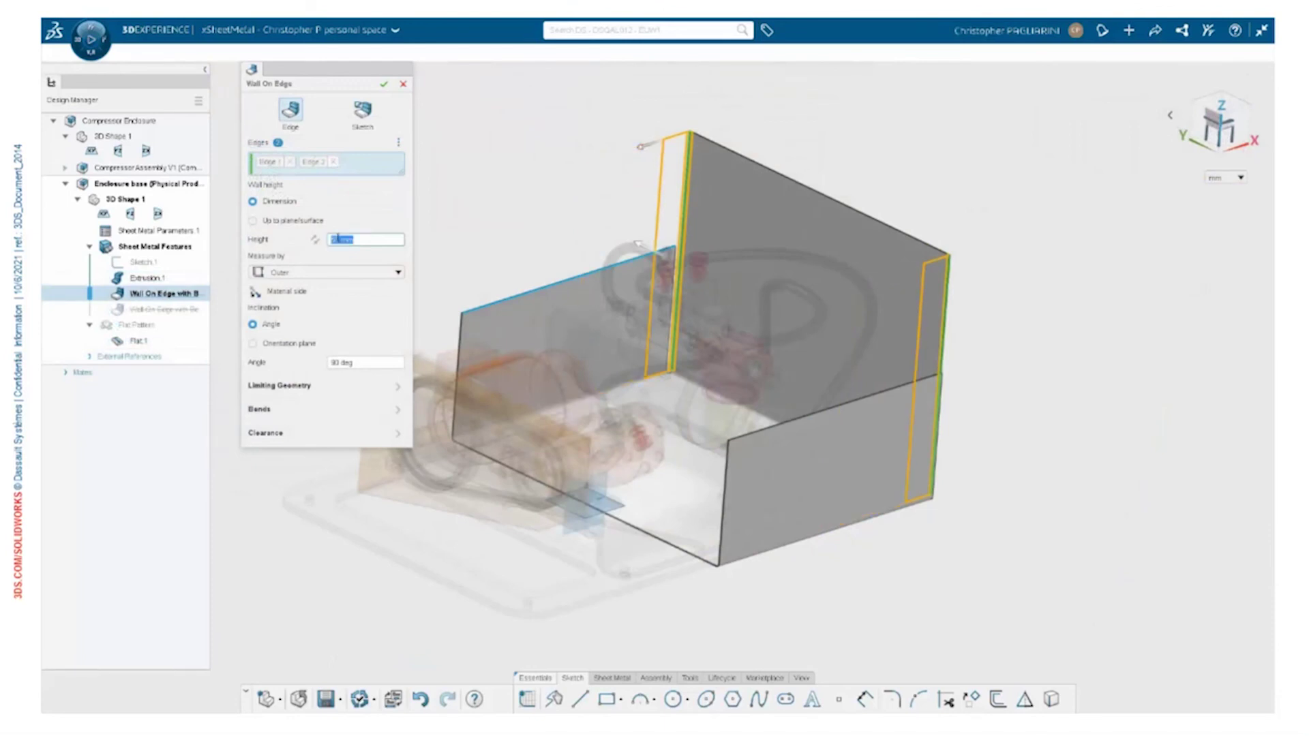
Step: Limit the new flanges on the end plate's vertical edges so they end level with the side walls' upper edges
click(323, 386)
drag(685, 141, 687, 252)
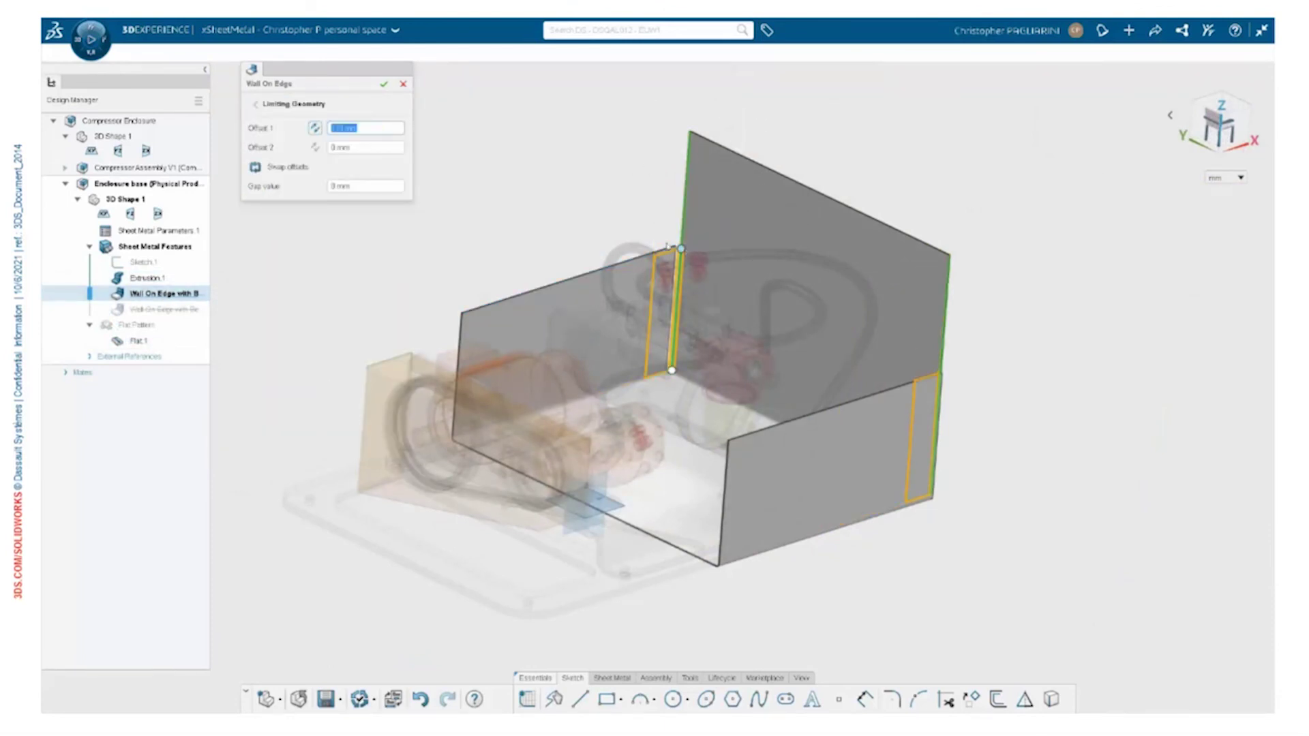
click(276, 111)
Step: Give the end plate's vertical flanges a mono-directional clearance and accept the Wall On Edge feature
click(263, 433)
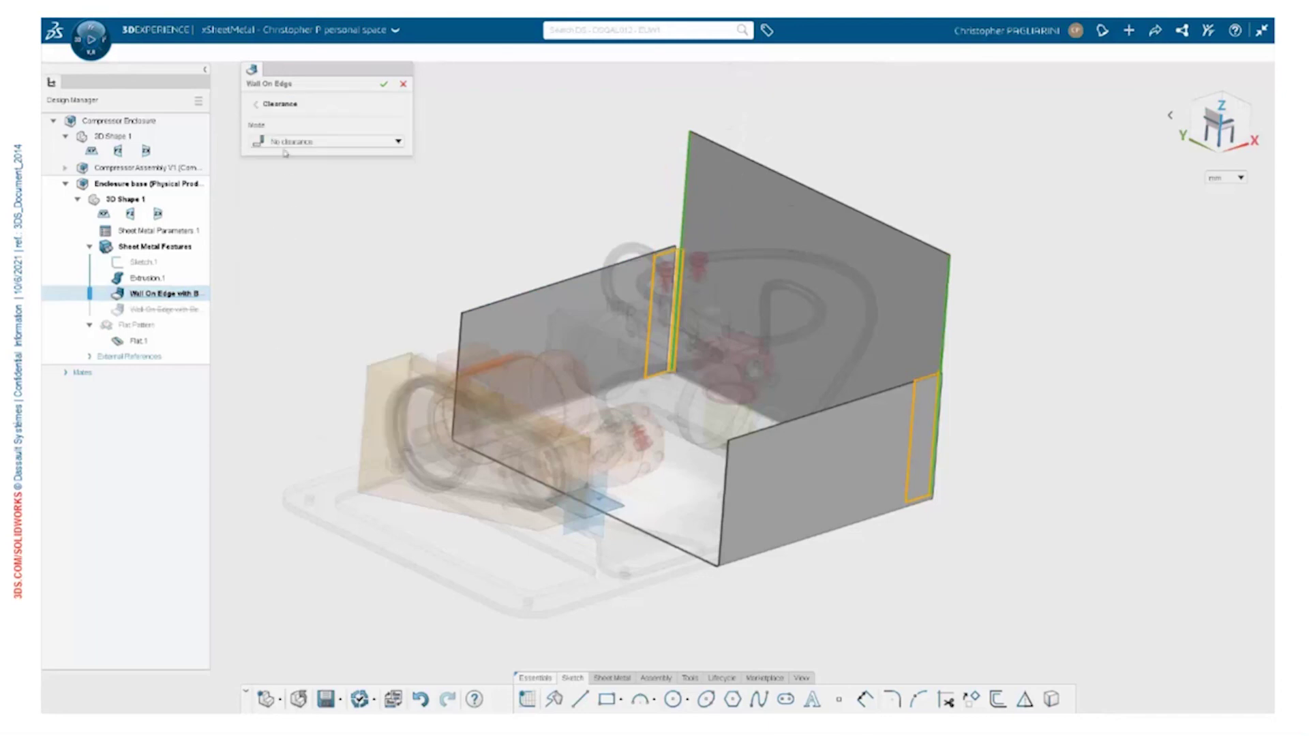
click(327, 141)
click(293, 156)
click(343, 158)
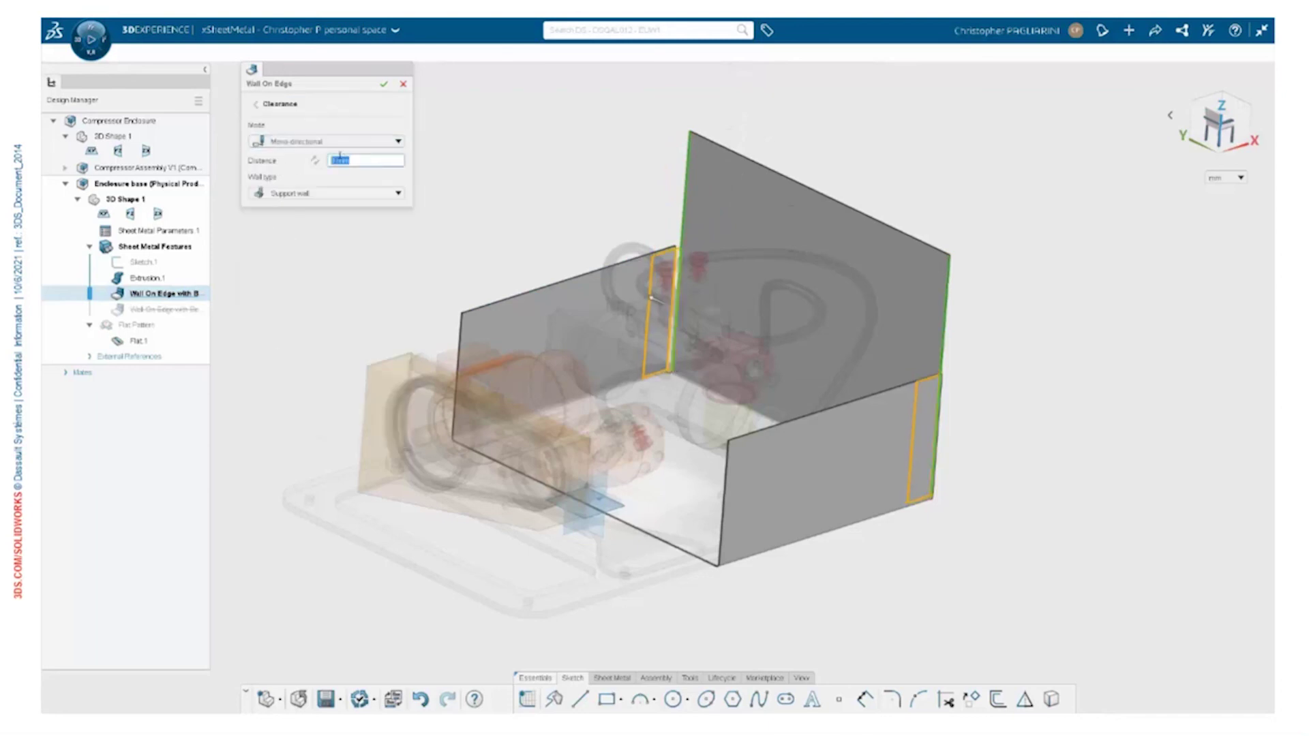
click(384, 84)
Step: Cut the horizontal rounded slot through the chamfered end plate as a standard cutout linked to thickness
scroll(673, 258, up, 5)
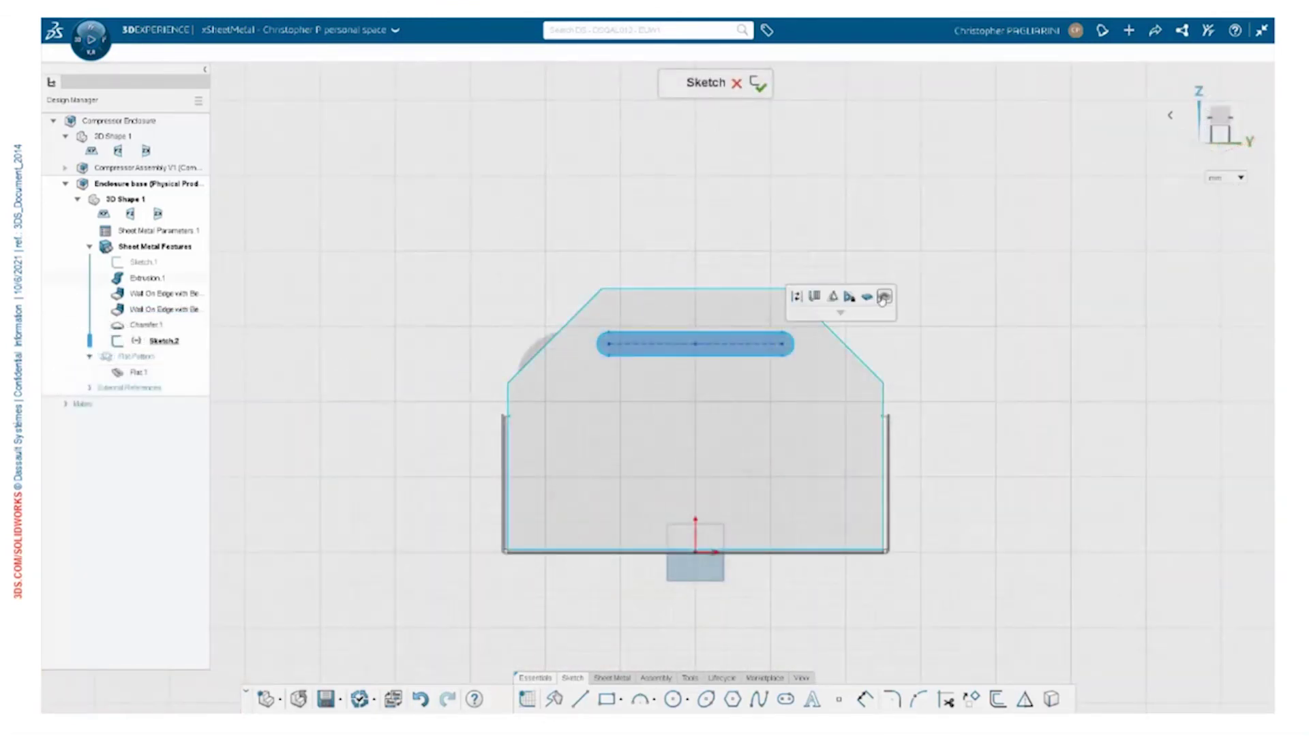
click(883, 297)
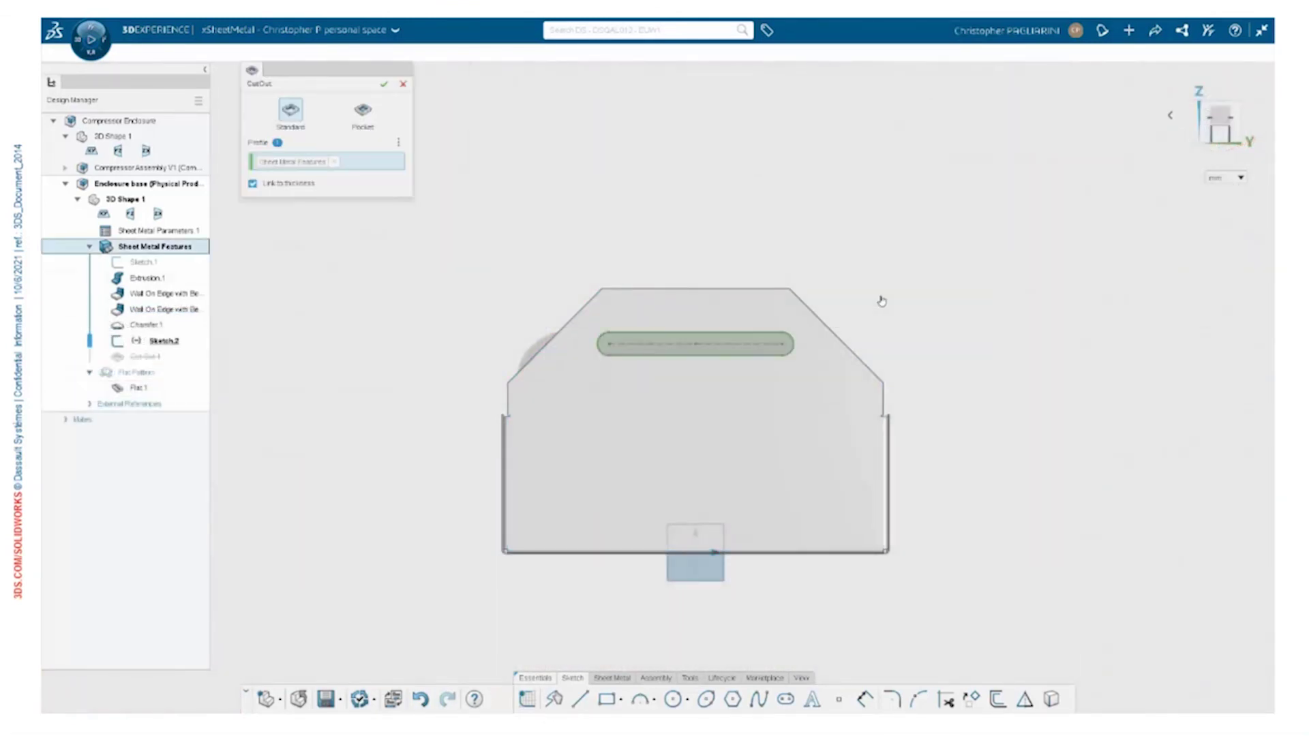
click(384, 84)
middle_drag(478, 359, 518, 369)
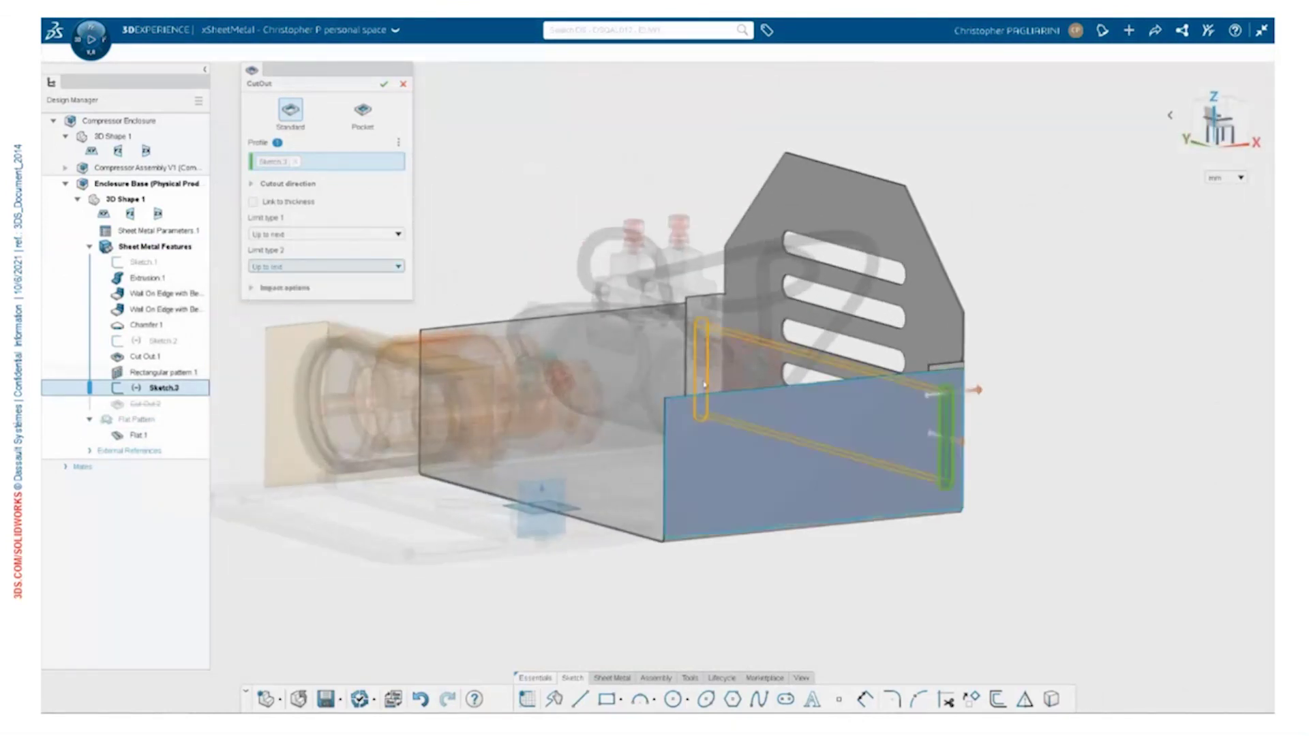
Step: Sketch a round-ended tab profile extending inward from the end plate's upper edge, with a 40 mm dimension
double_click(830, 380)
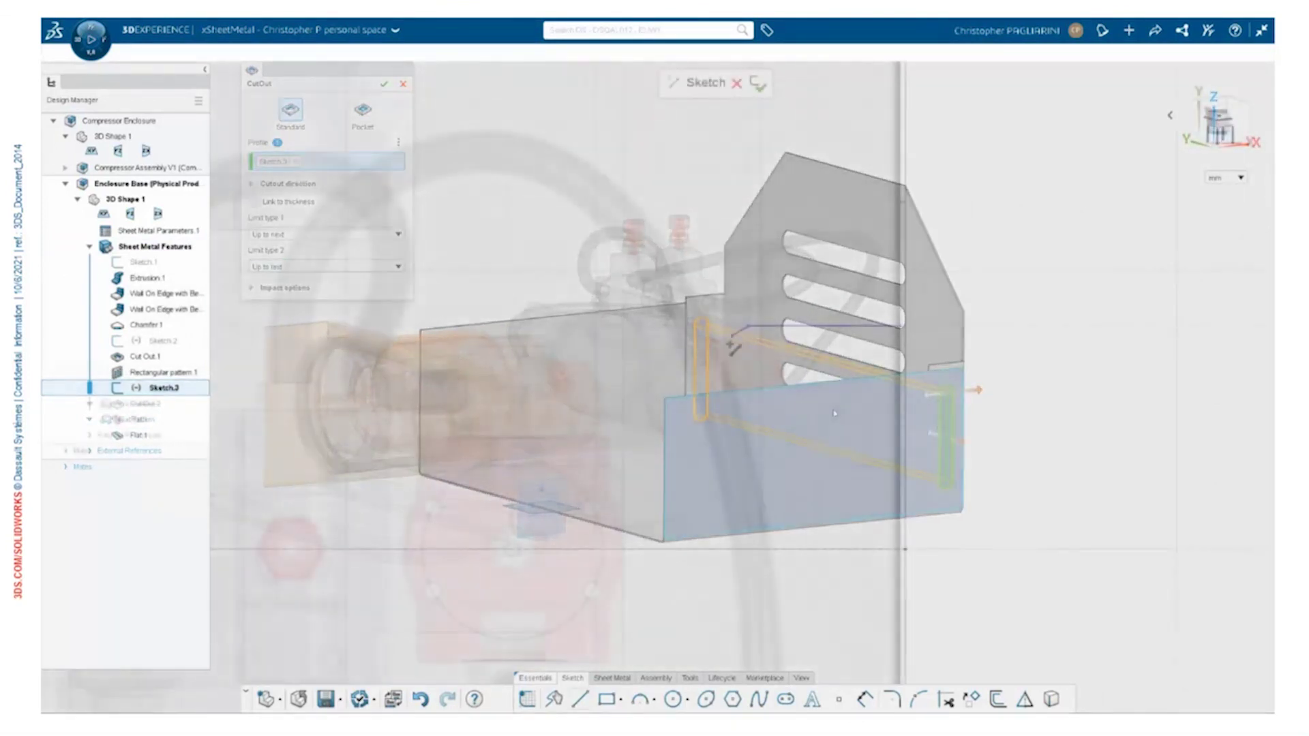
click(749, 394)
click(900, 394)
click(900, 326)
click(821, 326)
click(784, 299)
text(40)
key(Return)
Step: Create a sketch-based Wall On Edge from the tab profile, flip its material side, and accept it
click(757, 360)
click(711, 374)
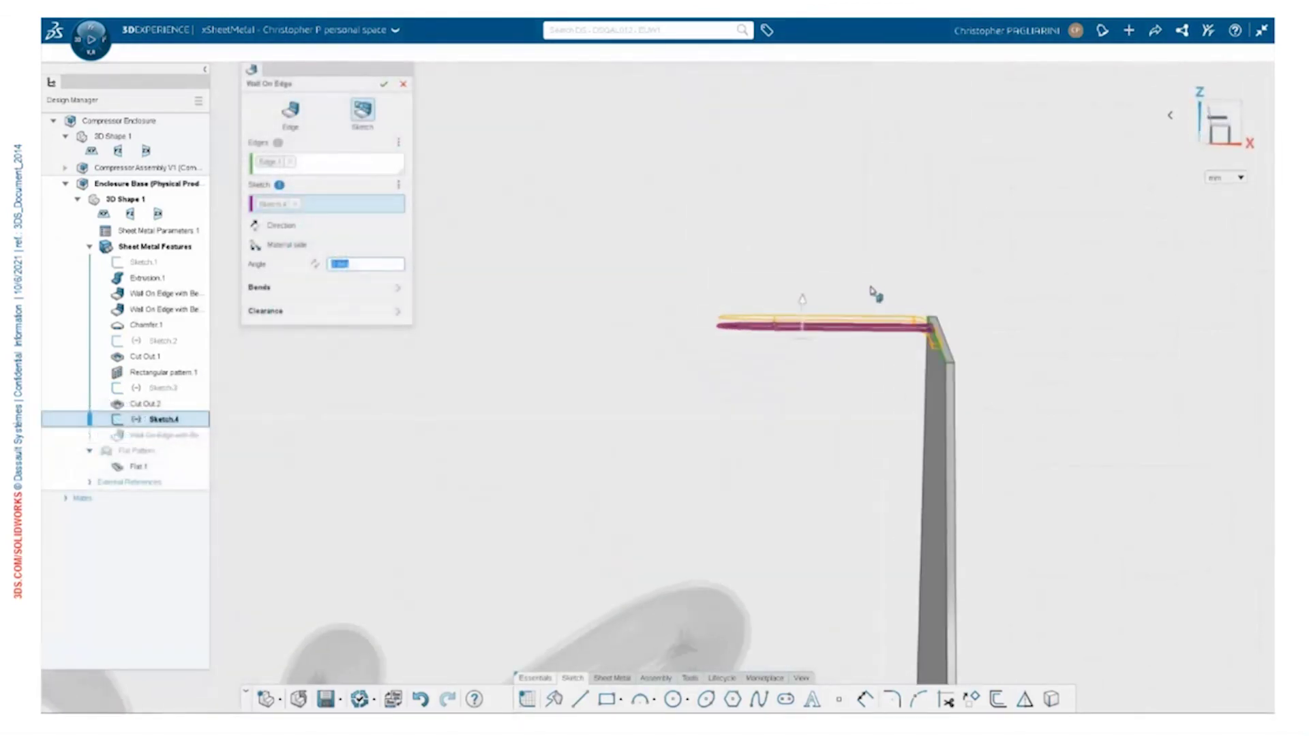
click(255, 244)
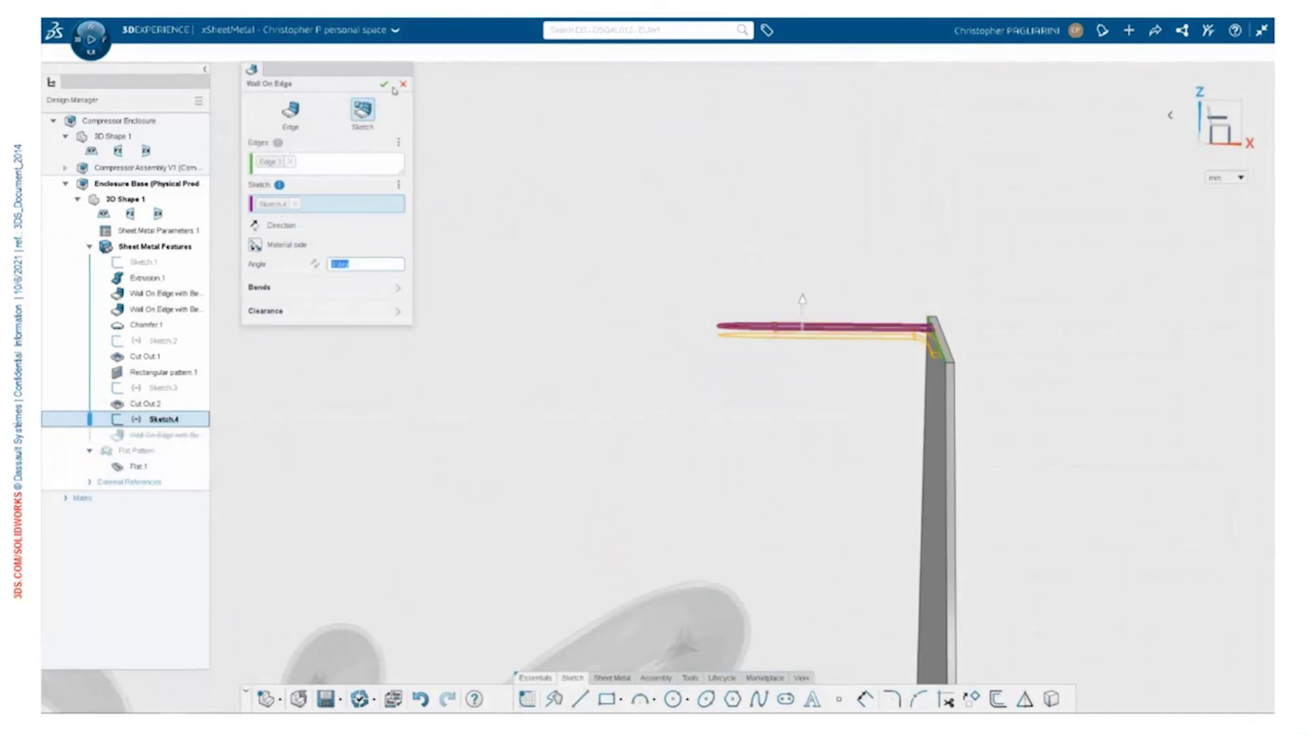
key(Return)
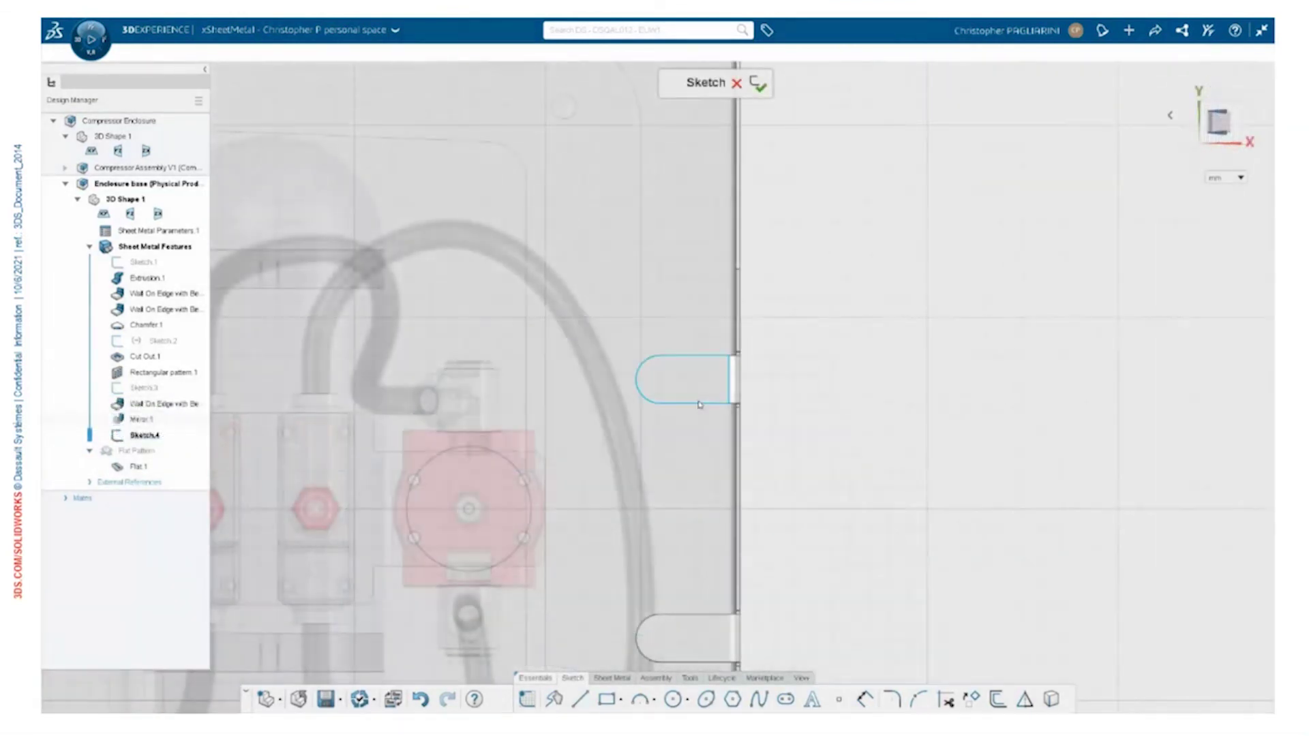
Step: Sketch a circle concentric with the rounded end of the upper mounting tab
click(728, 412)
click(716, 424)
click(660, 380)
click(678, 343)
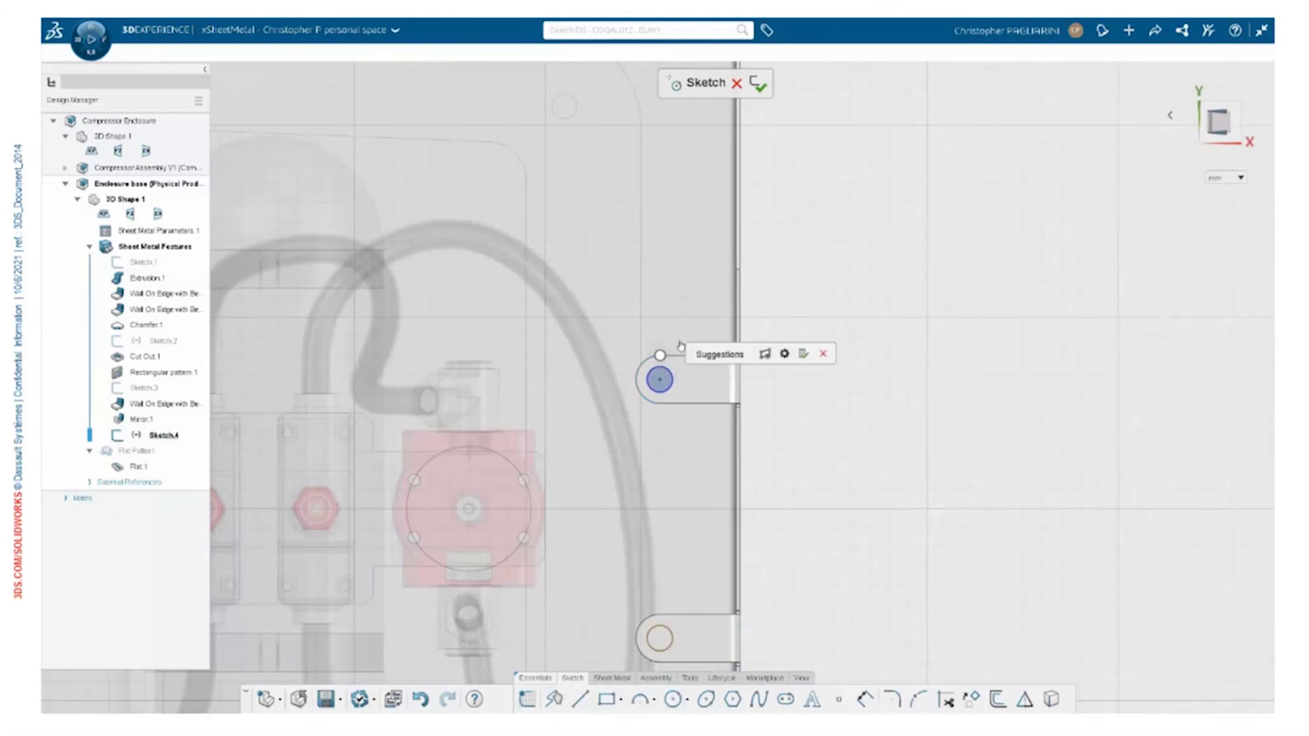
Step: Add the suggested matching circle on the lower mounting tab and cut both circular holes through the tabs
scroll(658, 385, down, 2)
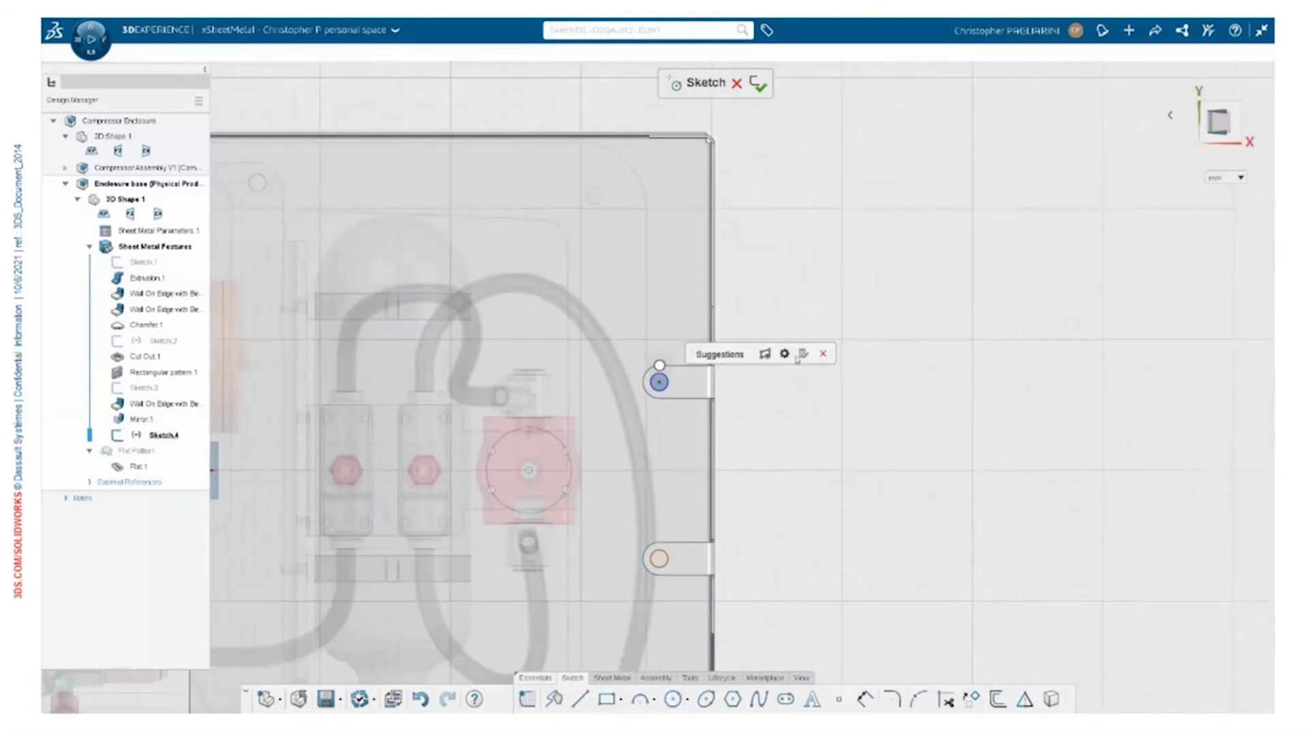
click(659, 559)
scroll(655, 382, up, 3)
click(646, 380)
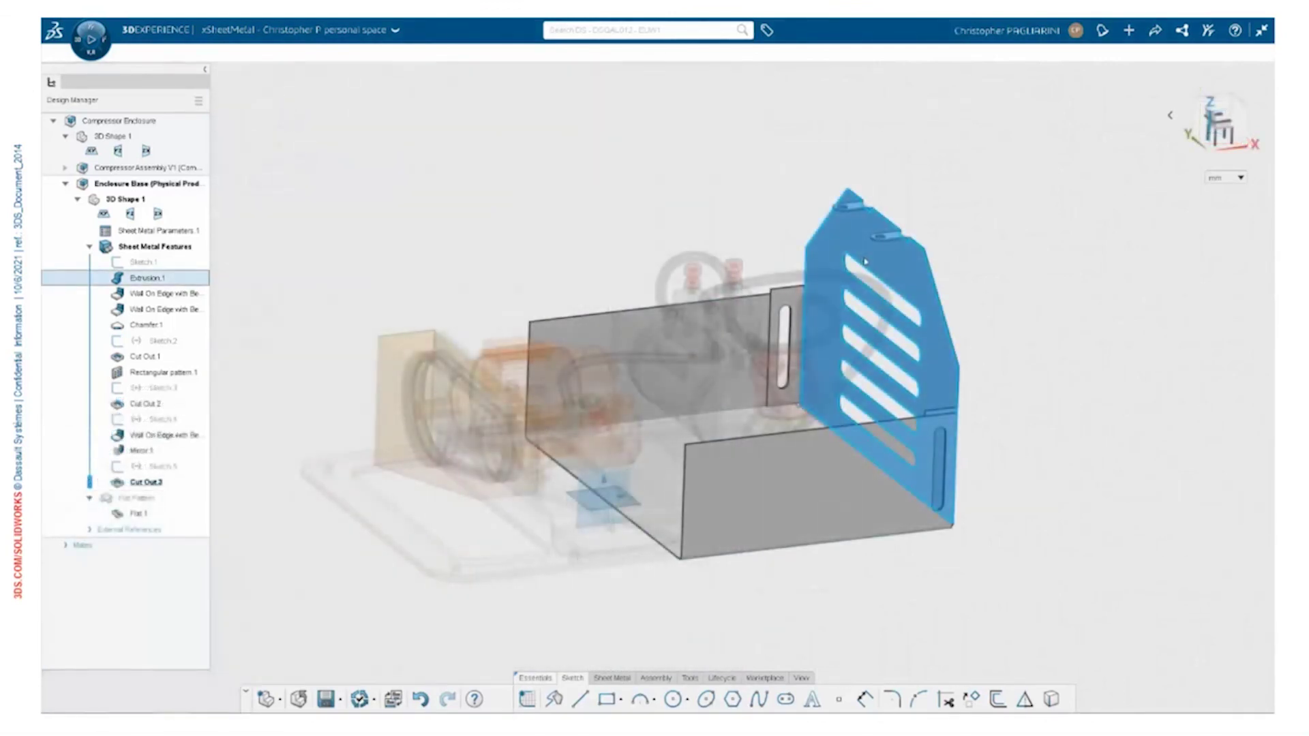
Step: Unfold the enclosure base from its end plate, examine the bend corner in the flat pattern, and fold the part back
click(864, 261)
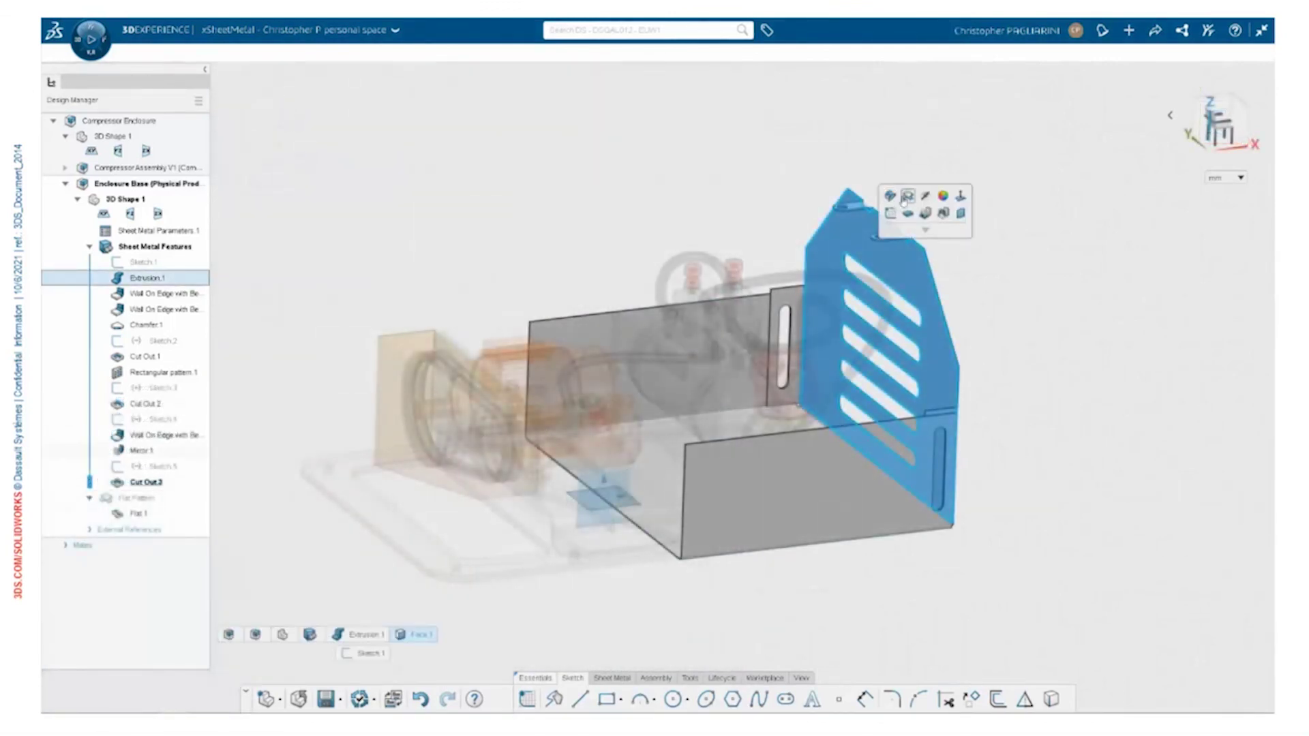
click(907, 197)
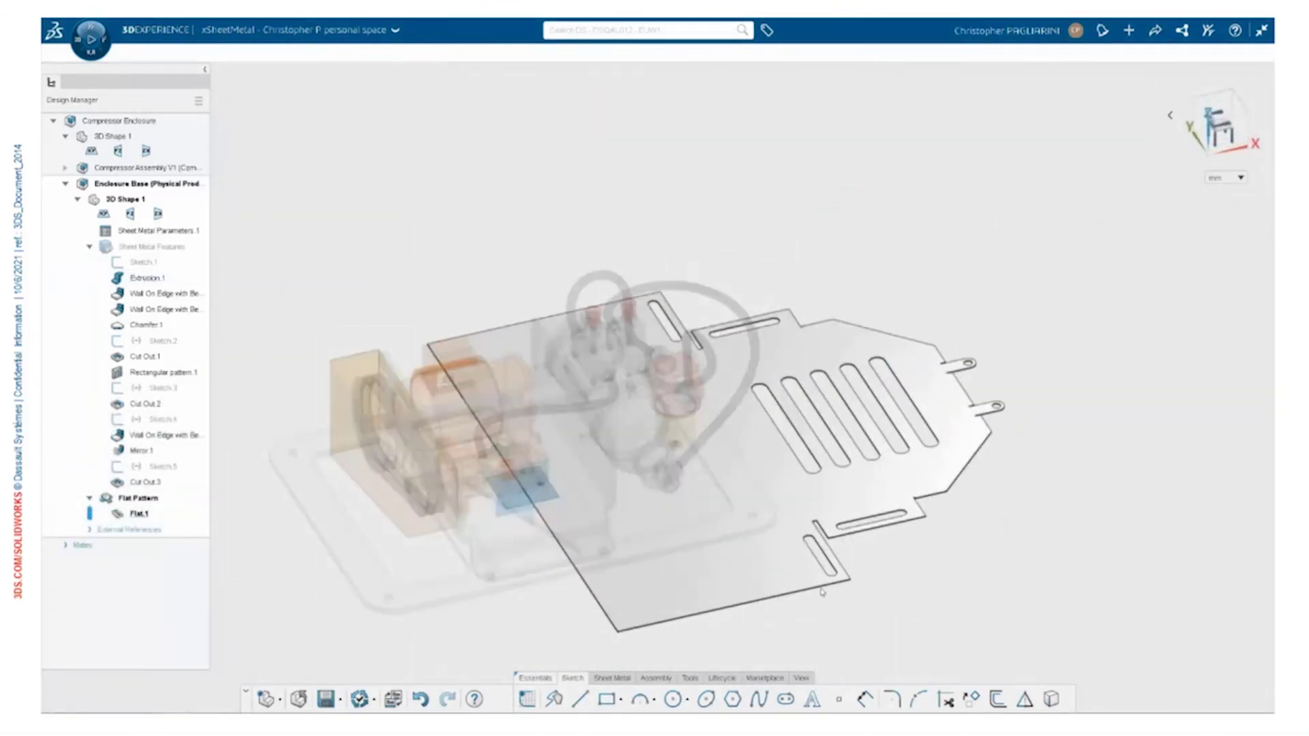
scroll(839, 524, up, 5)
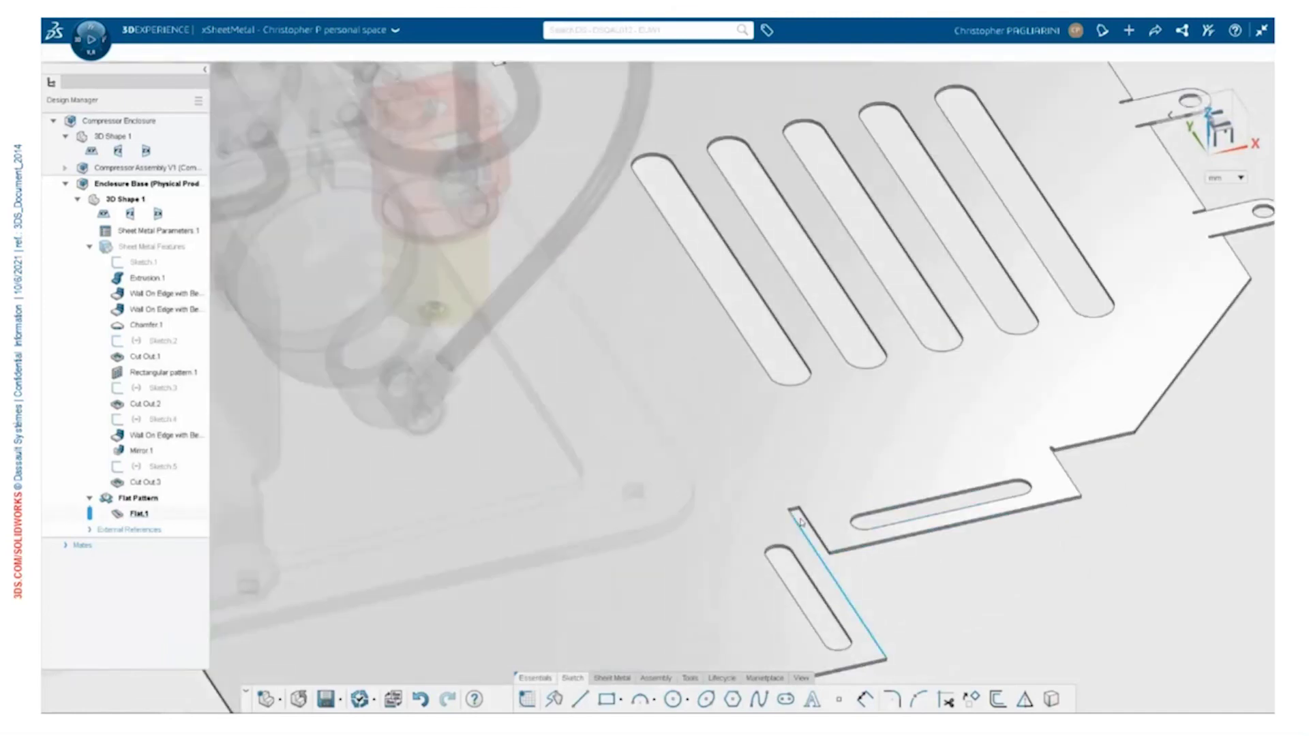
click(826, 447)
click(735, 426)
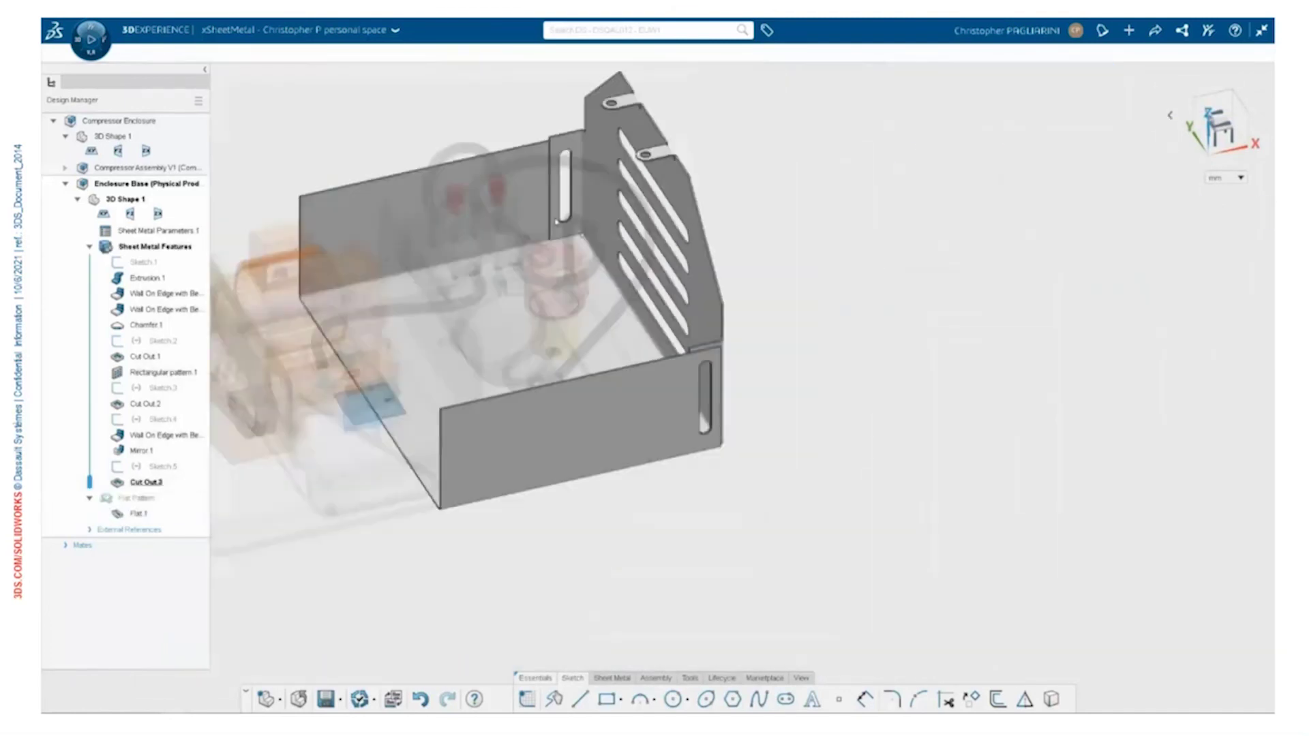
Step: Add a circular corner relief where the side wall and end plate bends meet, and check it in the flat pattern
click(675, 374)
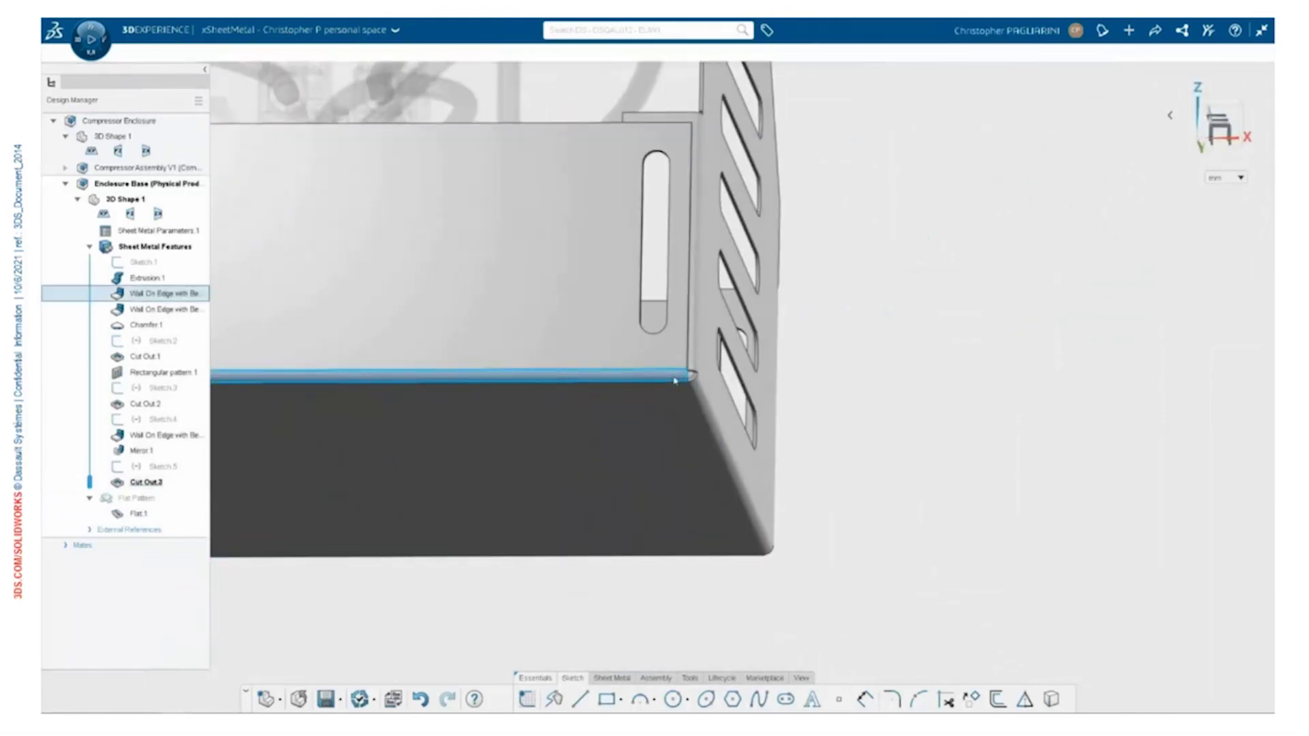
click(721, 334)
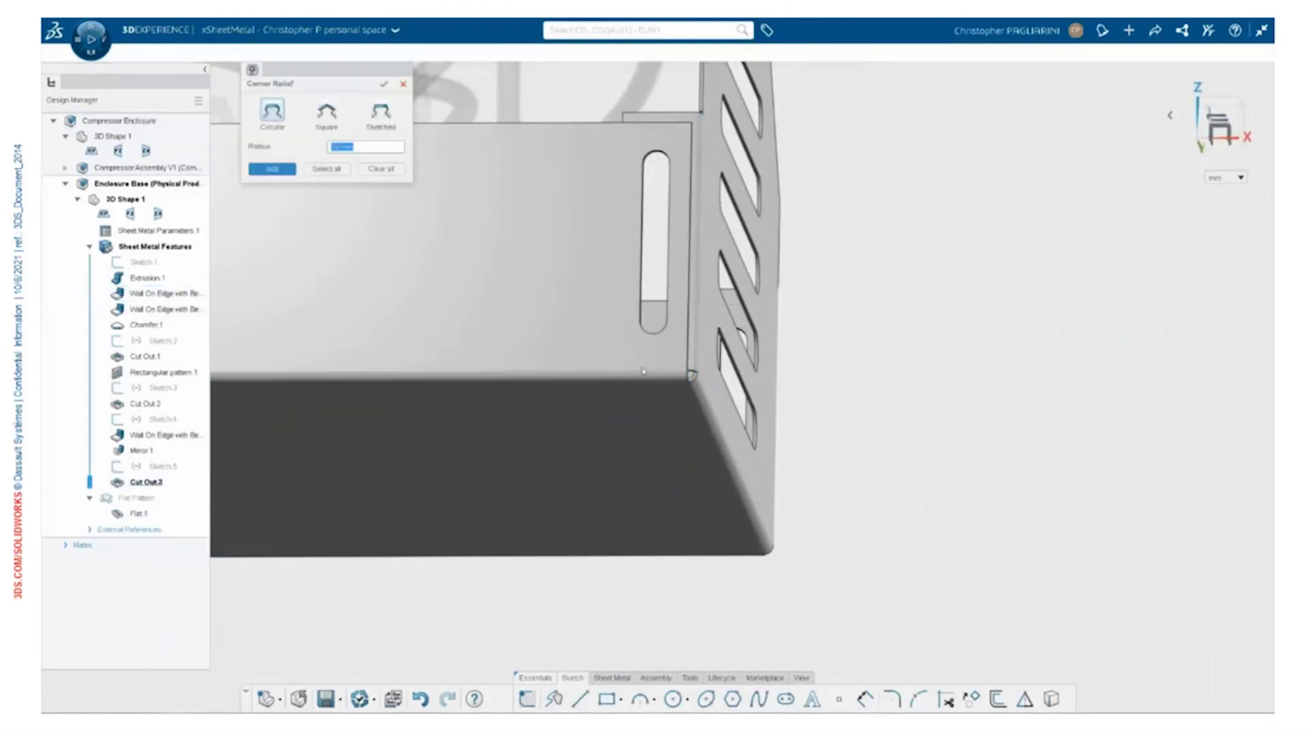
click(334, 263)
middle_drag(657, 389, 867, 359)
key(Return)
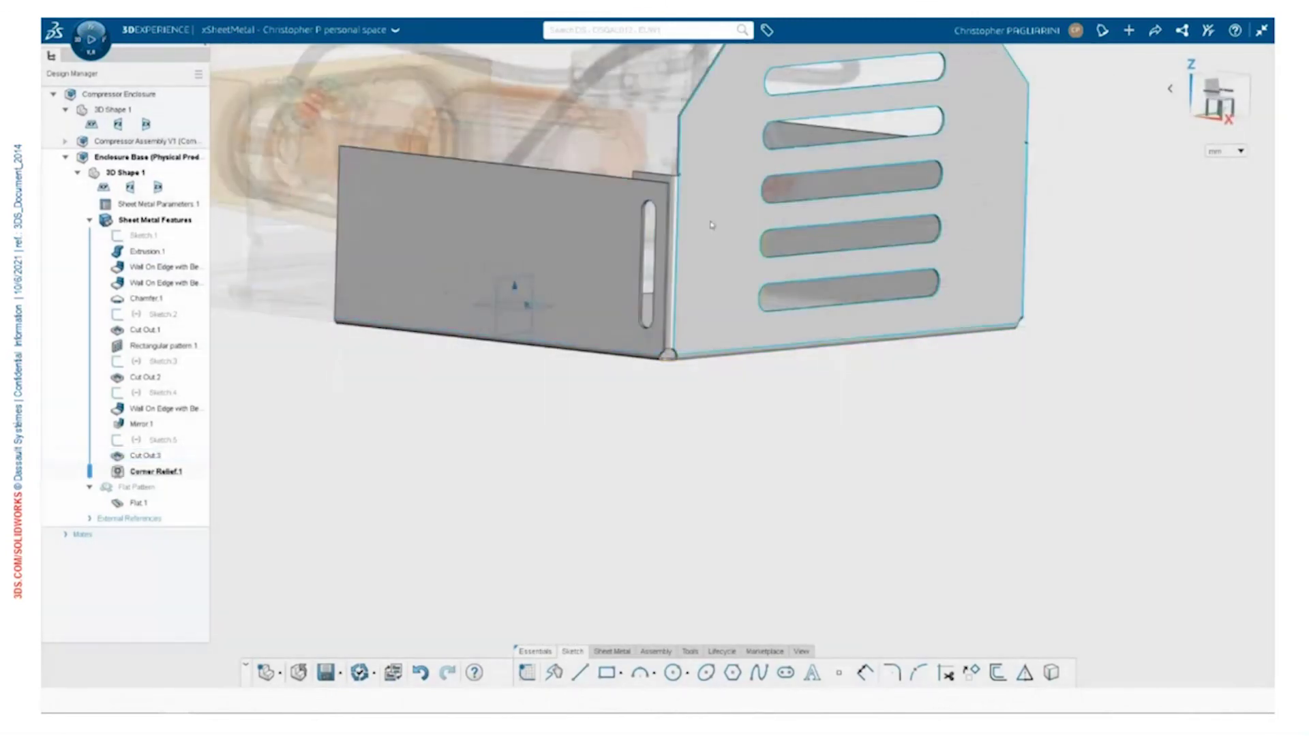
click(729, 255)
double_click(138, 502)
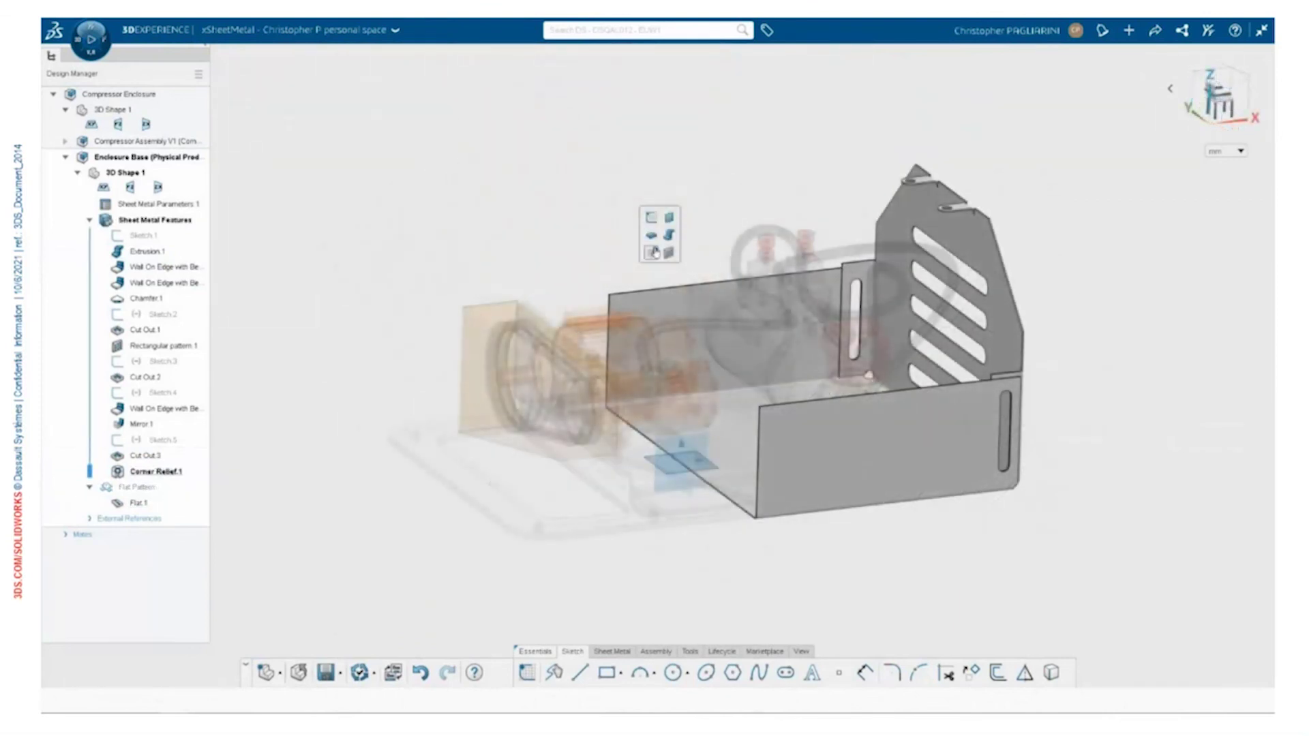
Step: Mirror the whole sheet metal body about the vertical centre plane at the base's open end, using the Mirror body type
click(652, 253)
click(682, 447)
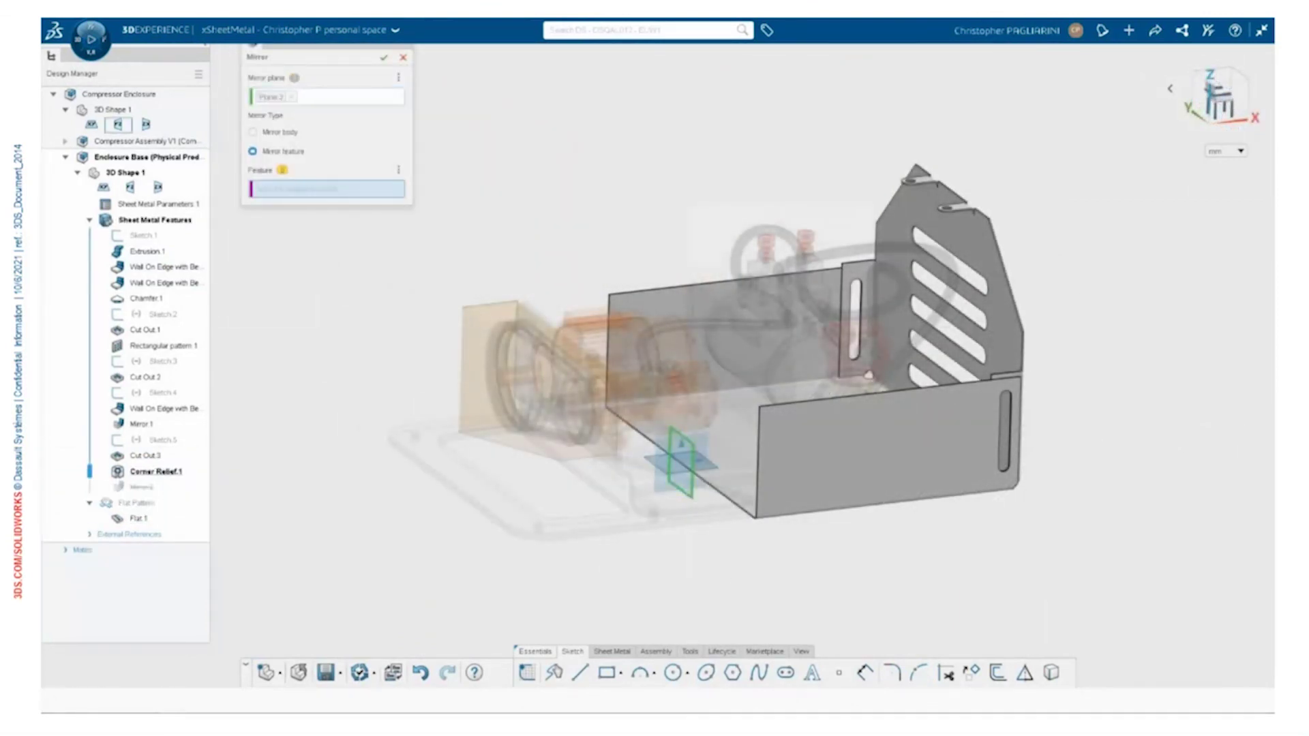
click(289, 138)
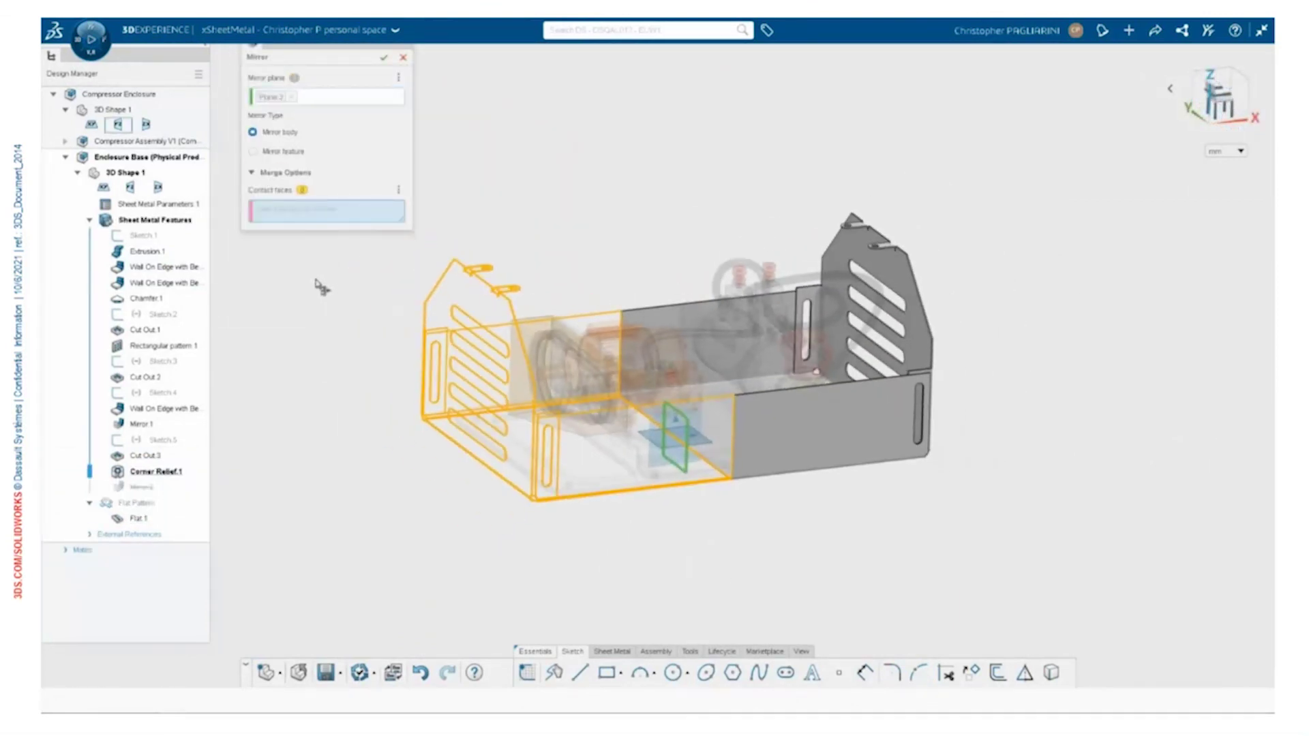
scroll(576, 256, up, 2)
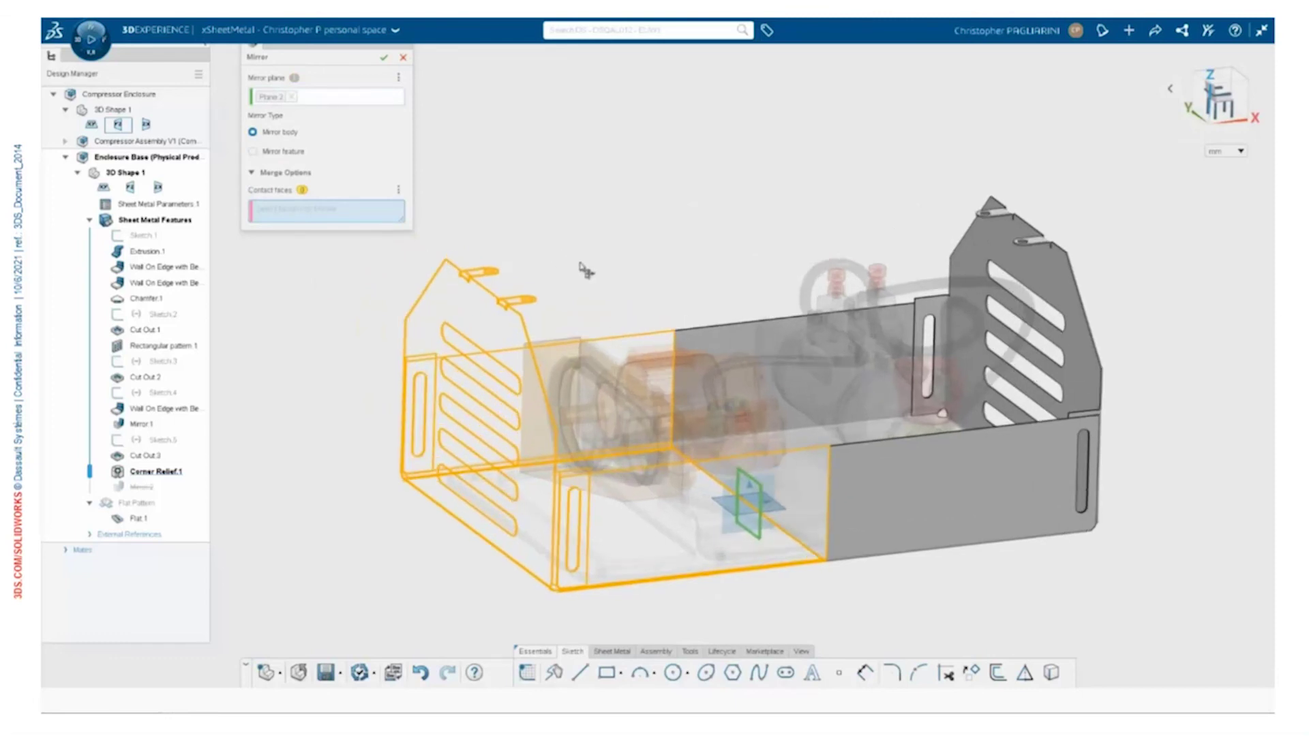
click(383, 57)
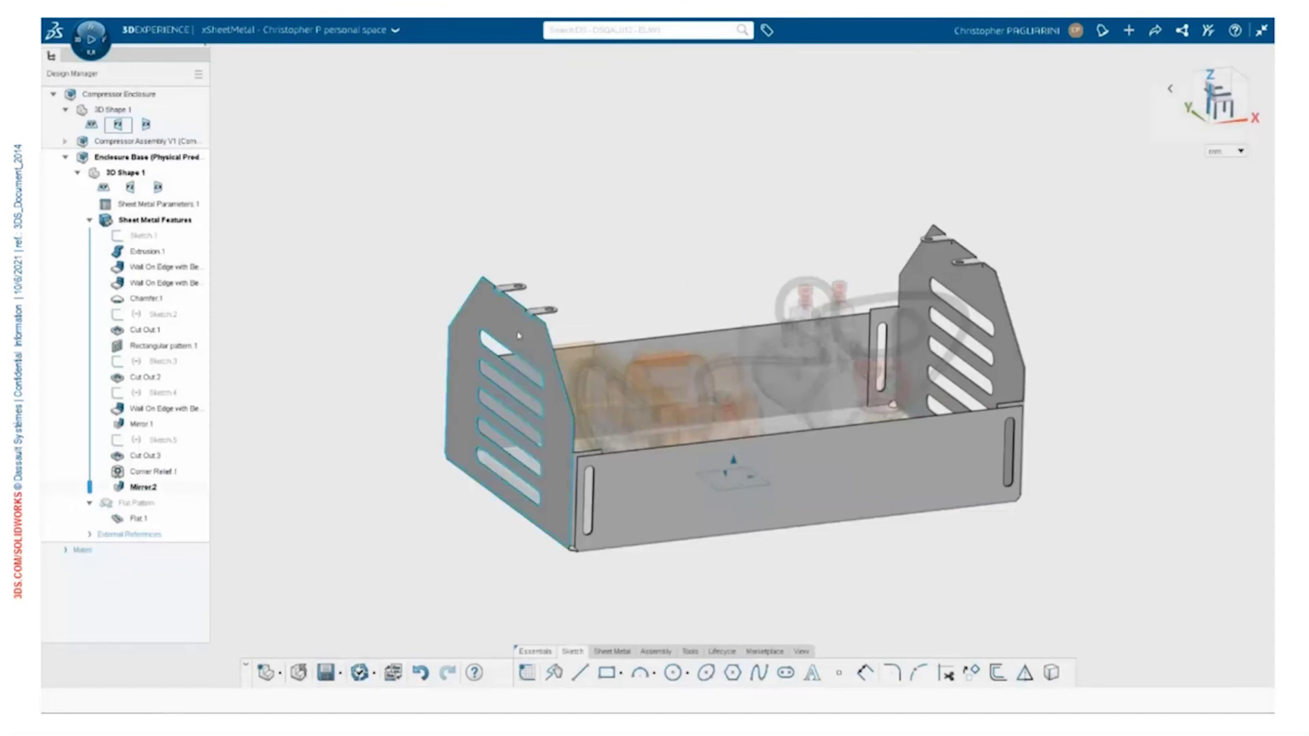
Step: Unfold the complete mirrored enclosure base to view its flat pattern
click(538, 327)
click(614, 272)
double_click(747, 464)
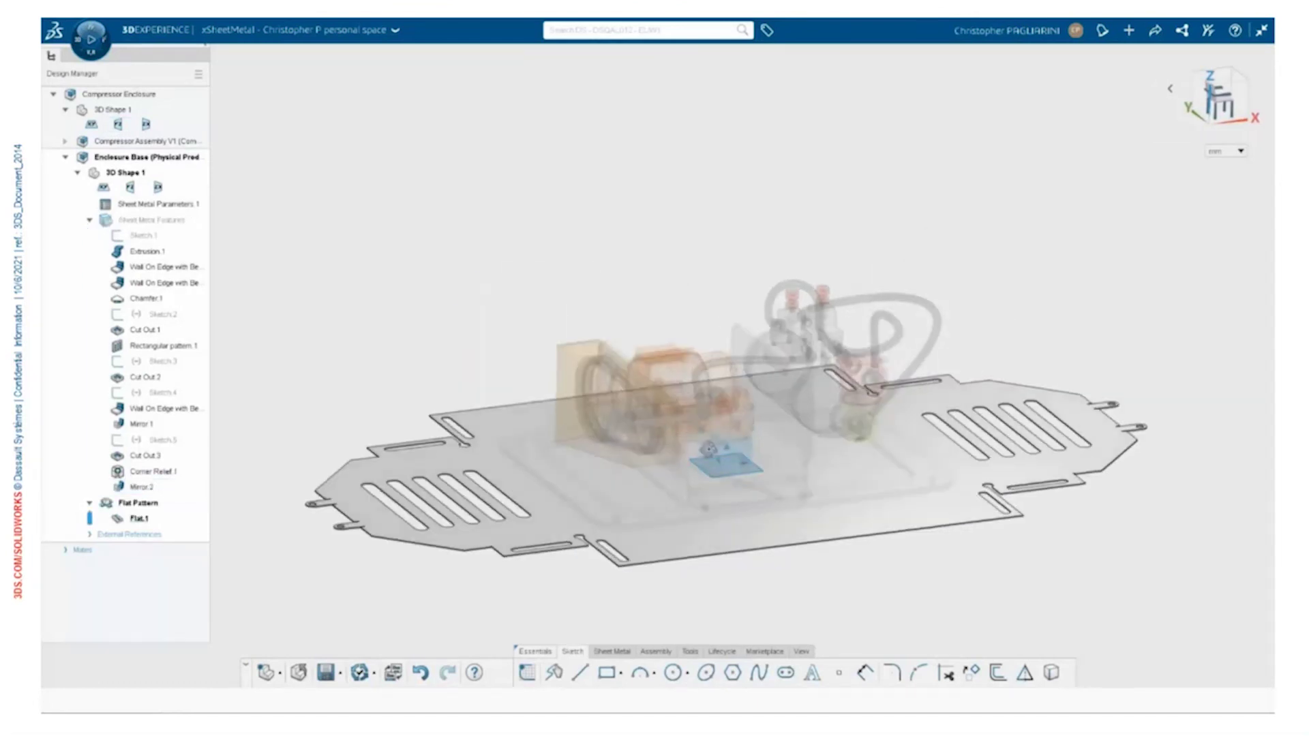